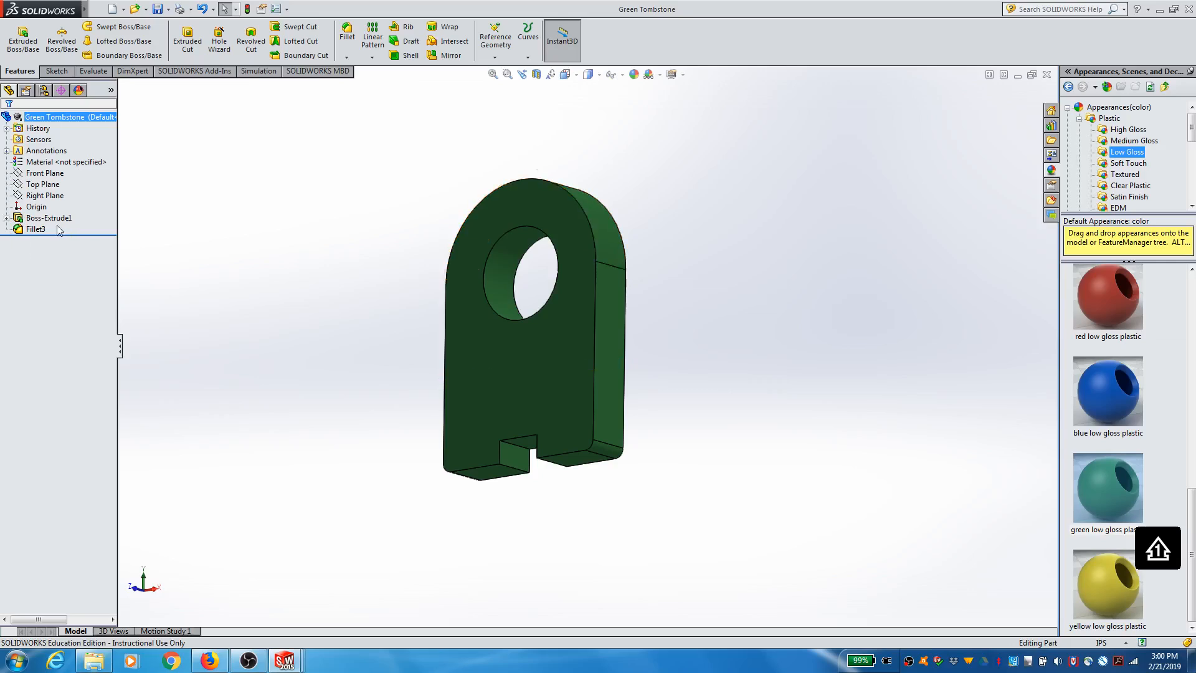
left_click(37, 207)
left_click(72, 219)
middle_click_drag(678, 337, 737, 456)
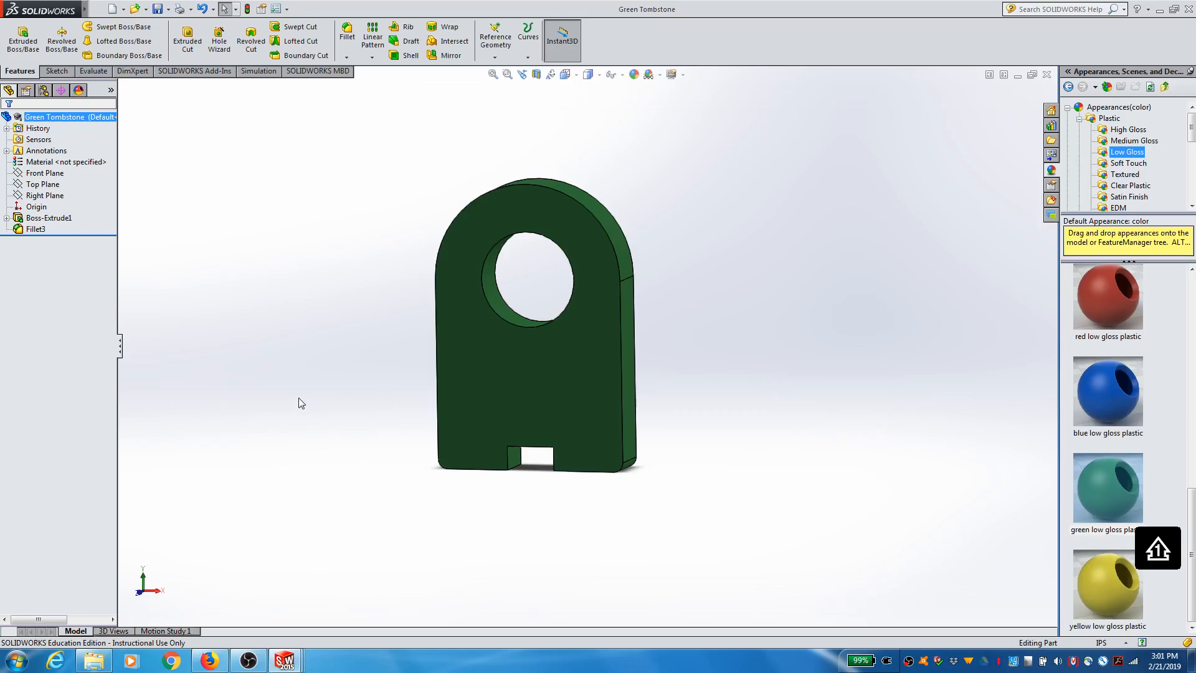
middle_click_drag(607, 334, 701, 335)
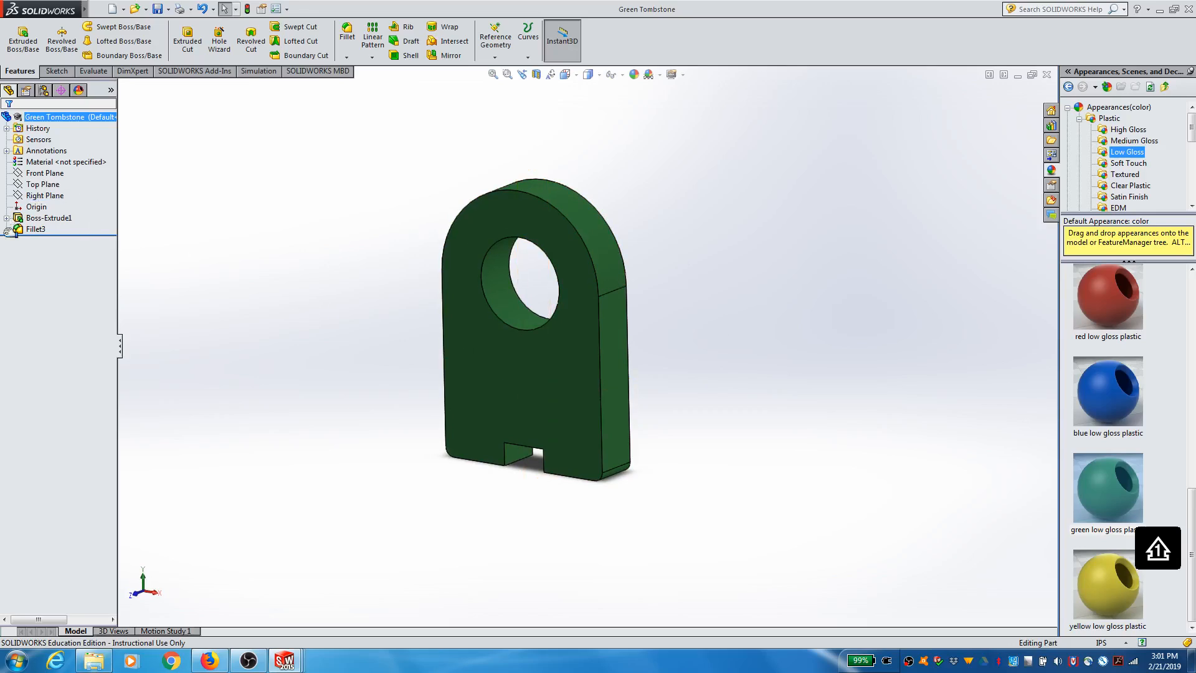
Create a new part and start a sketch on the Front Plane
left_click(112, 9)
left_click(438, 410)
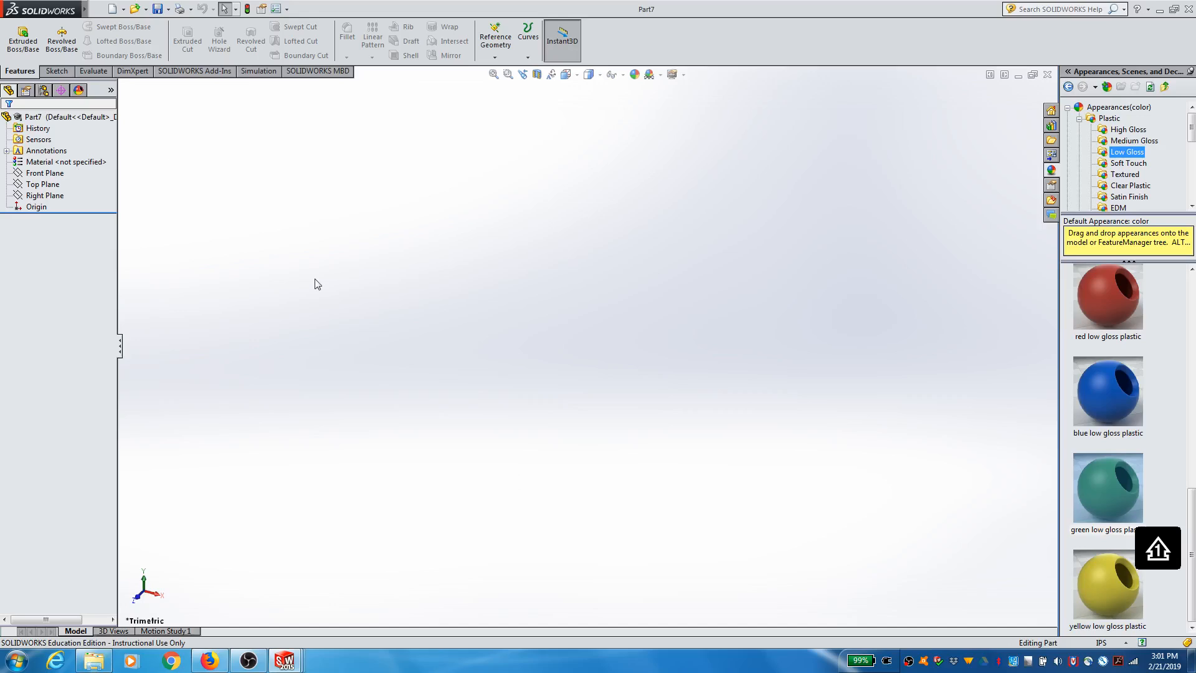
left_click(56, 71)
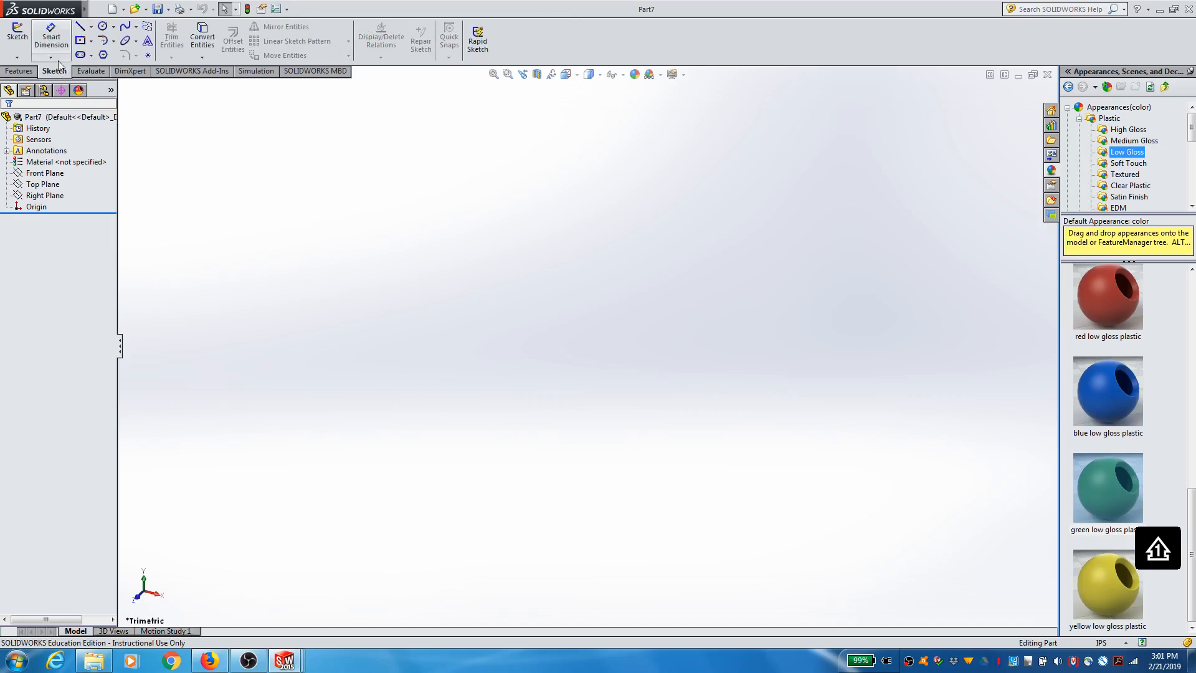
left_click(17, 32)
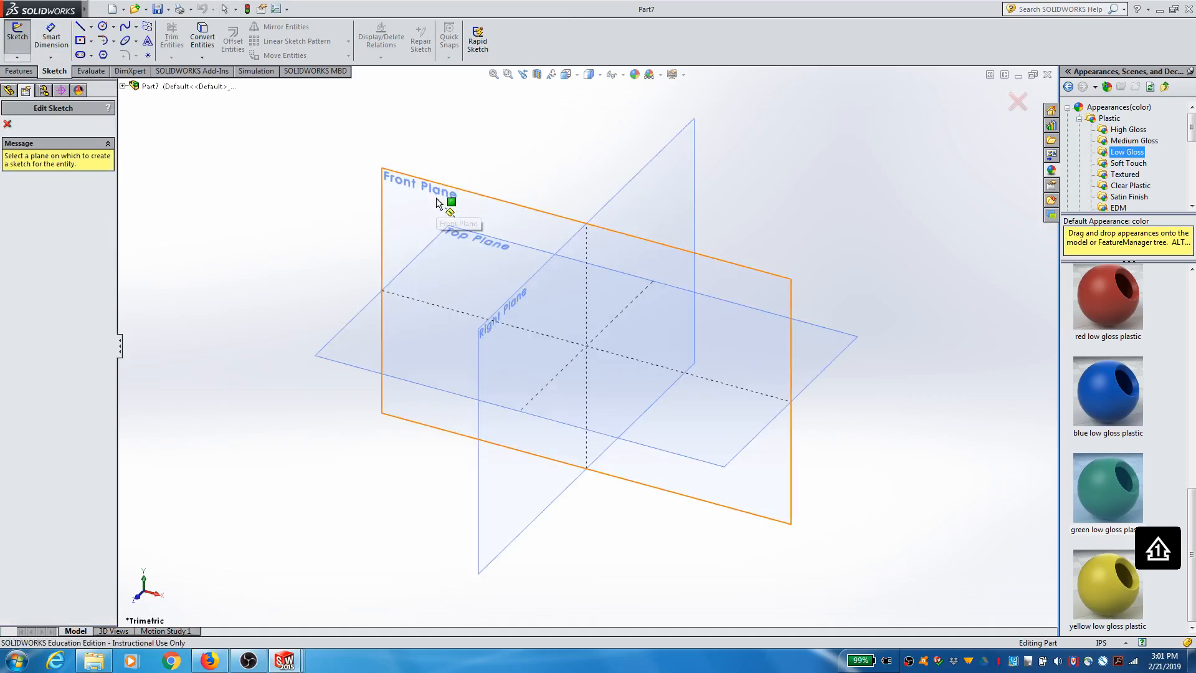
left_click(445, 198)
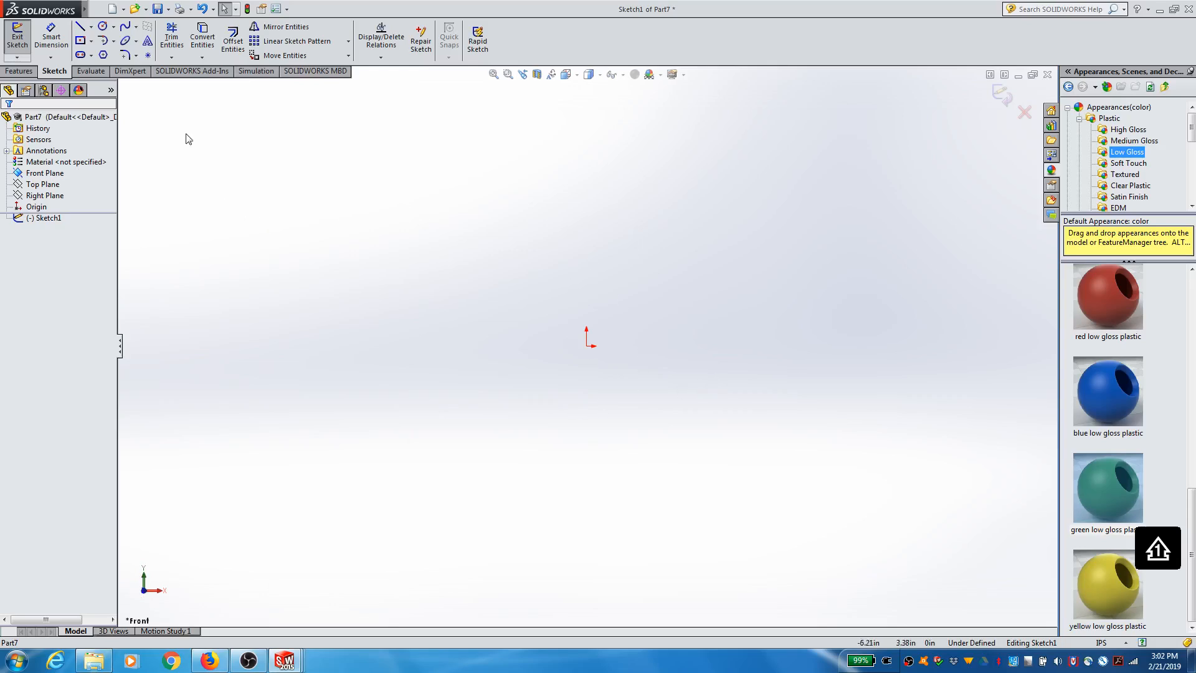
Sketch a center rectangle about 1.99 by 2.1 in, centred on the origin
left_click(82, 43)
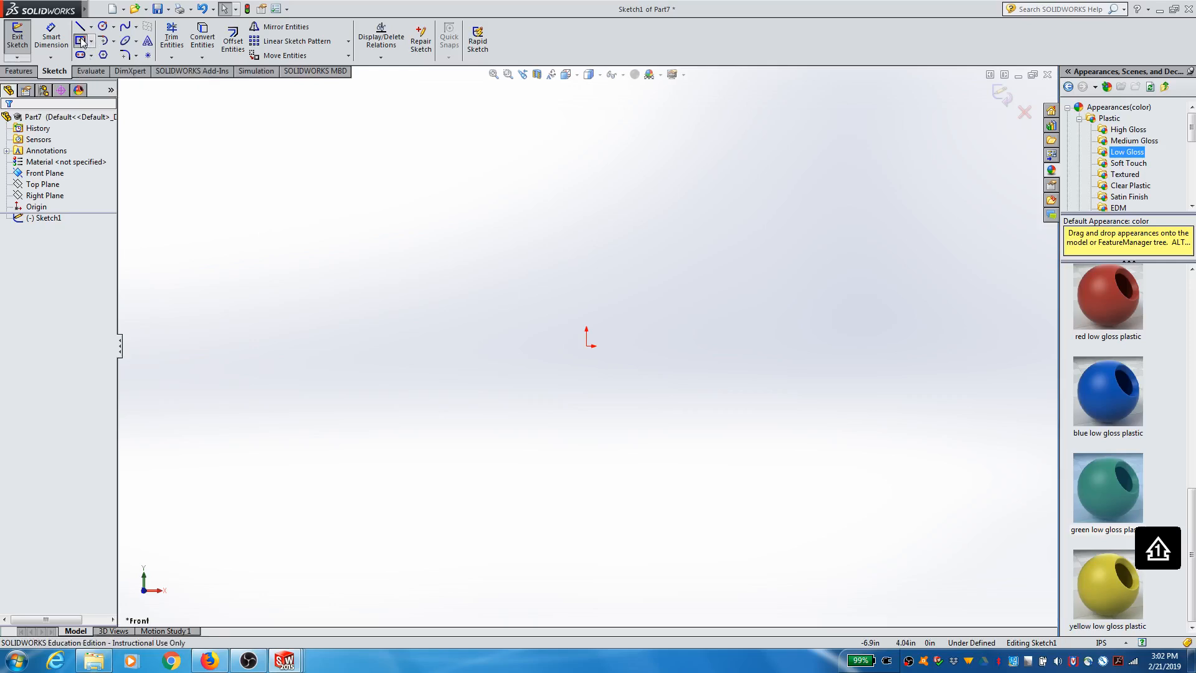
left_click(587, 346)
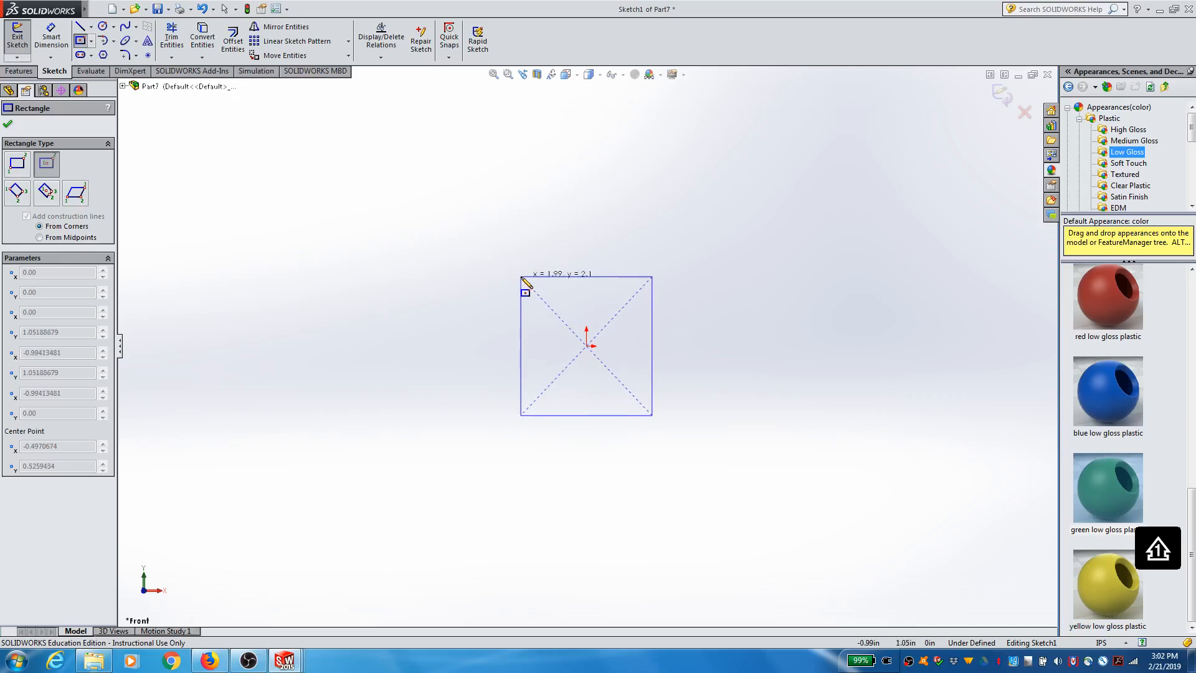
left_click(521, 277)
left_click(8, 124)
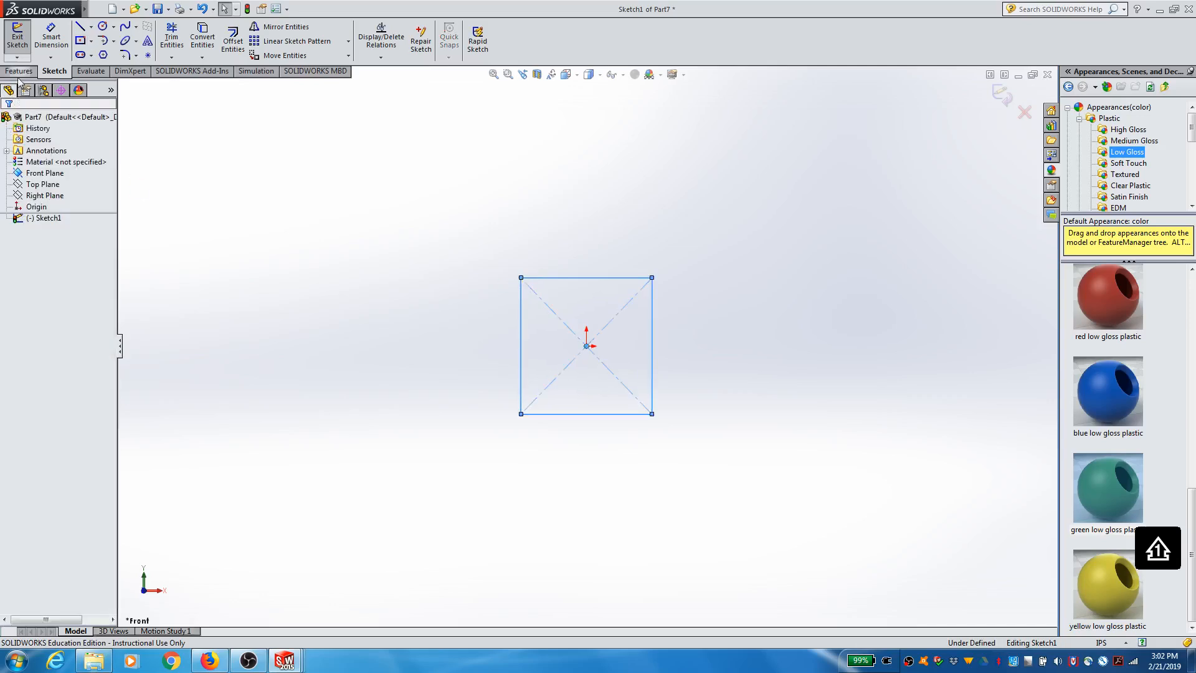
Dimension the rectangle's top edge and right edge to 1 in each
left_click(51, 35)
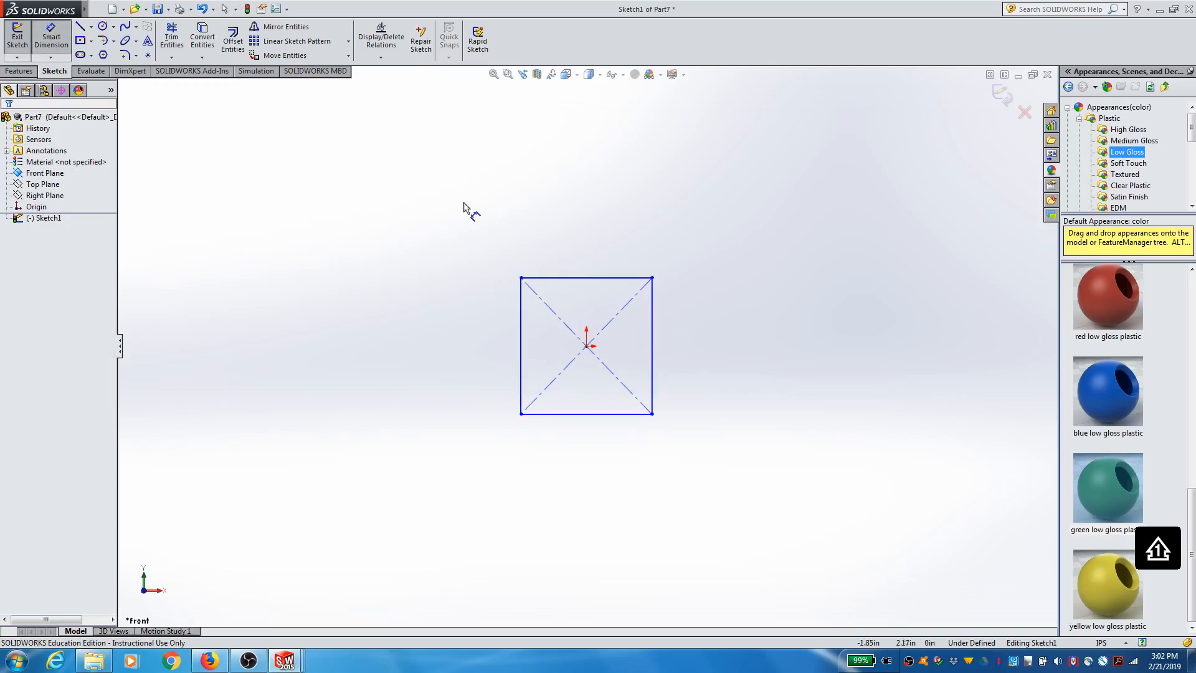
left_click(569, 278)
left_click(569, 247)
type("1")
key("Return")
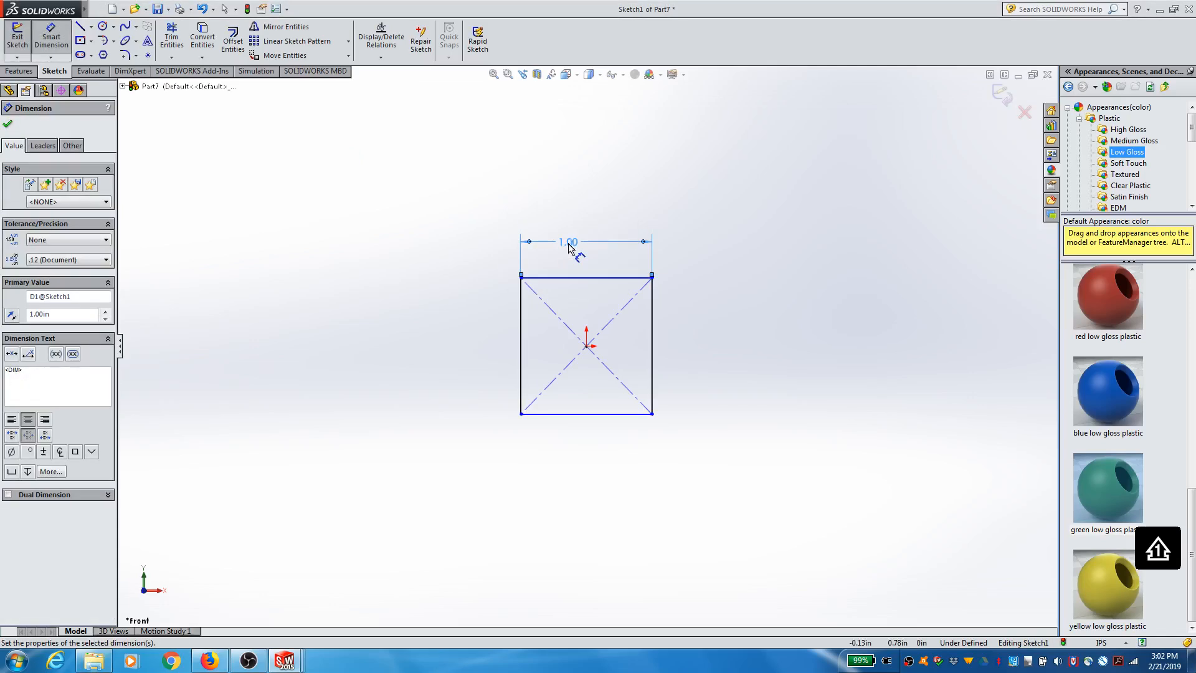
left_click(655, 339)
left_click(671, 341)
type("1")
key("Return")
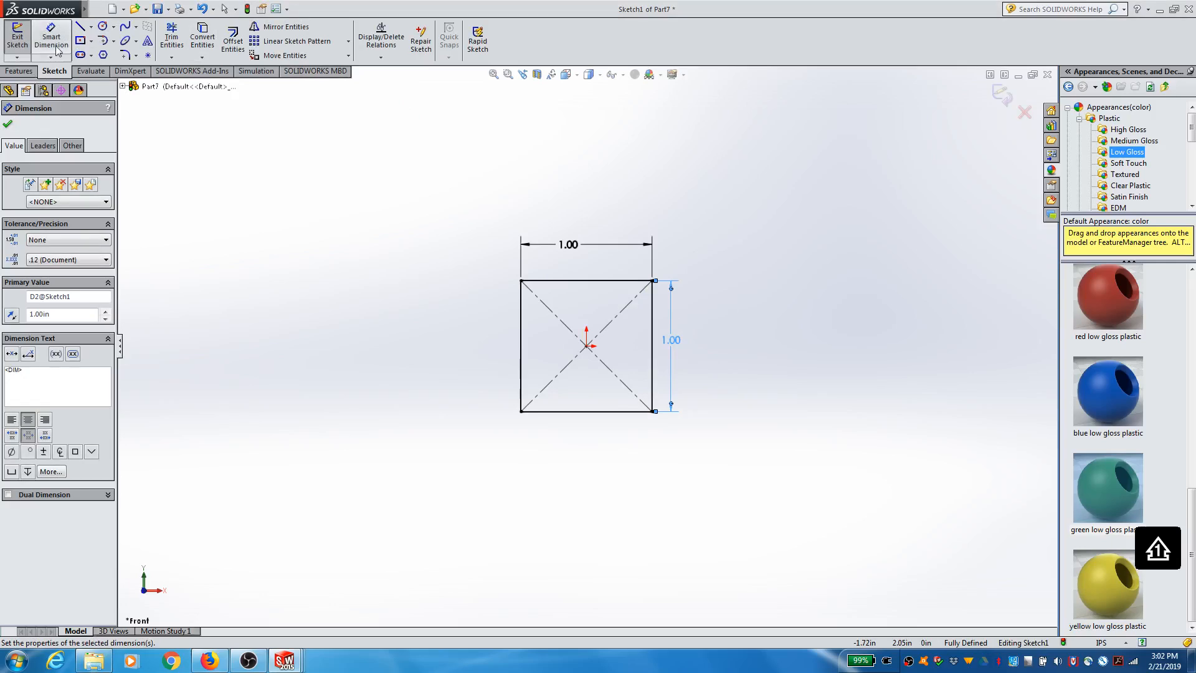
left_click(8, 125)
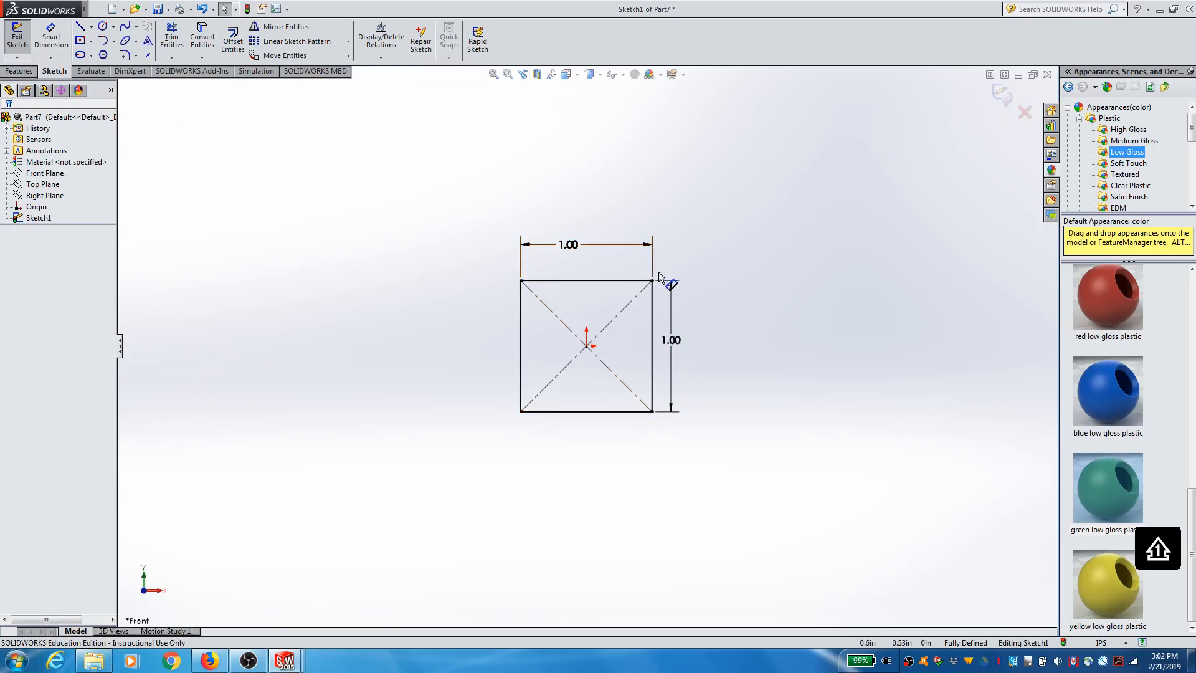
left_click(115, 41)
left_click(115, 41)
left_click(115, 42)
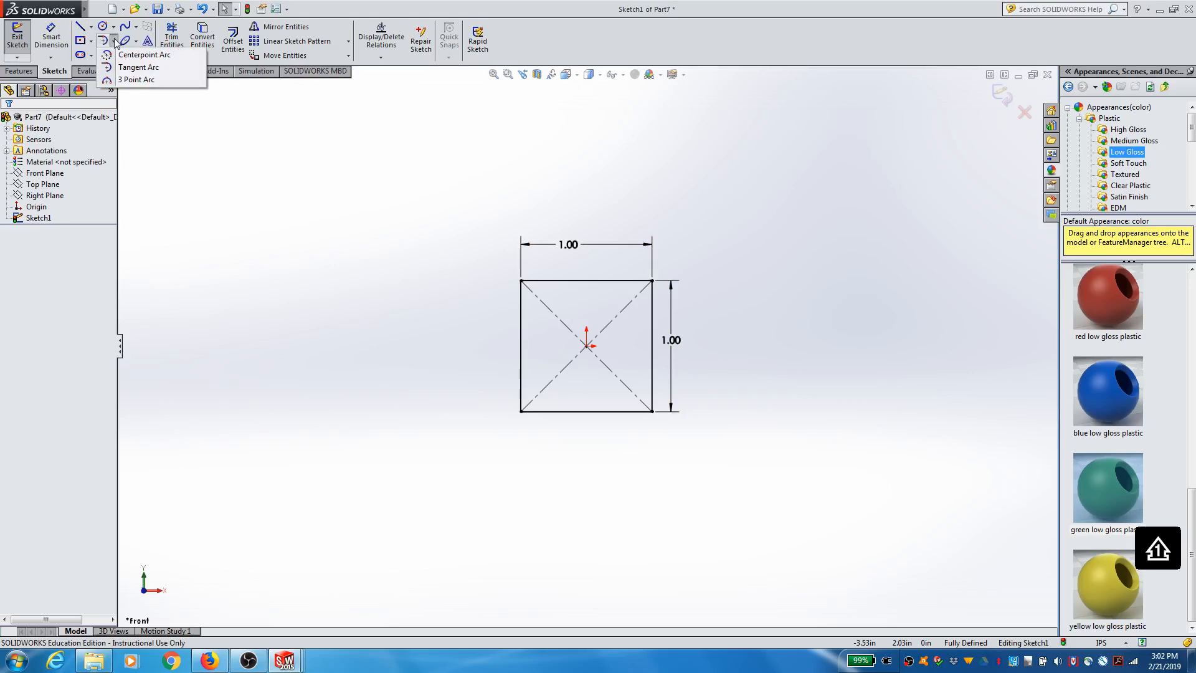
left_click(114, 41)
left_click(92, 41)
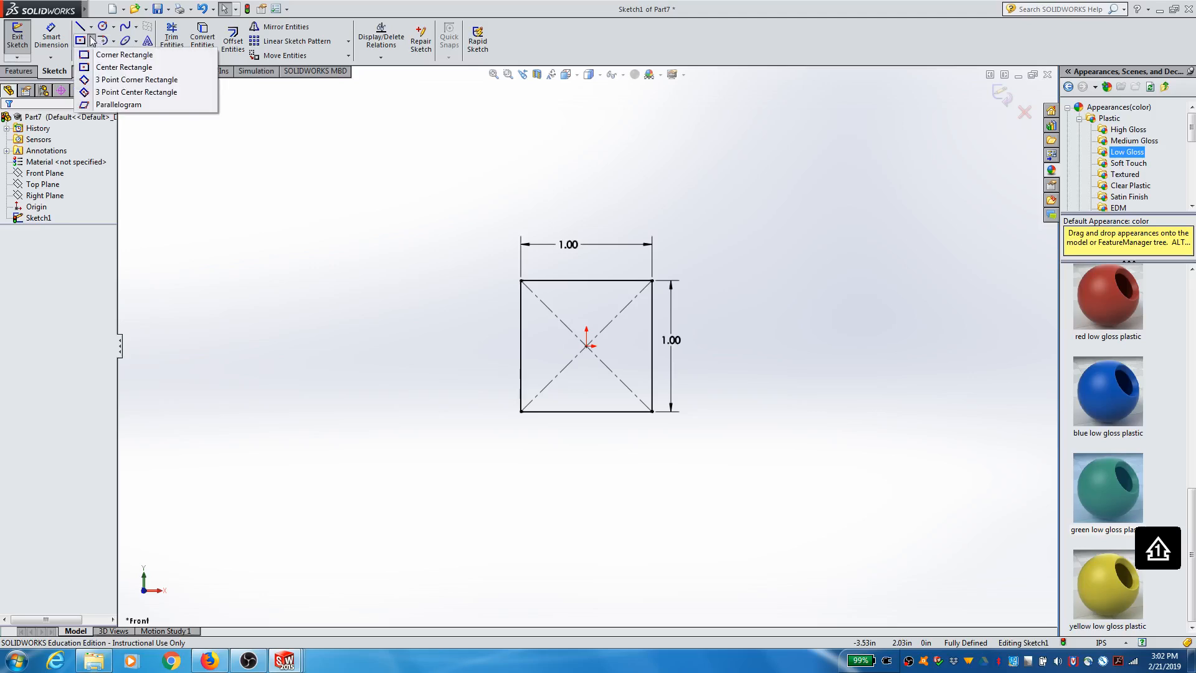
left_click(91, 38)
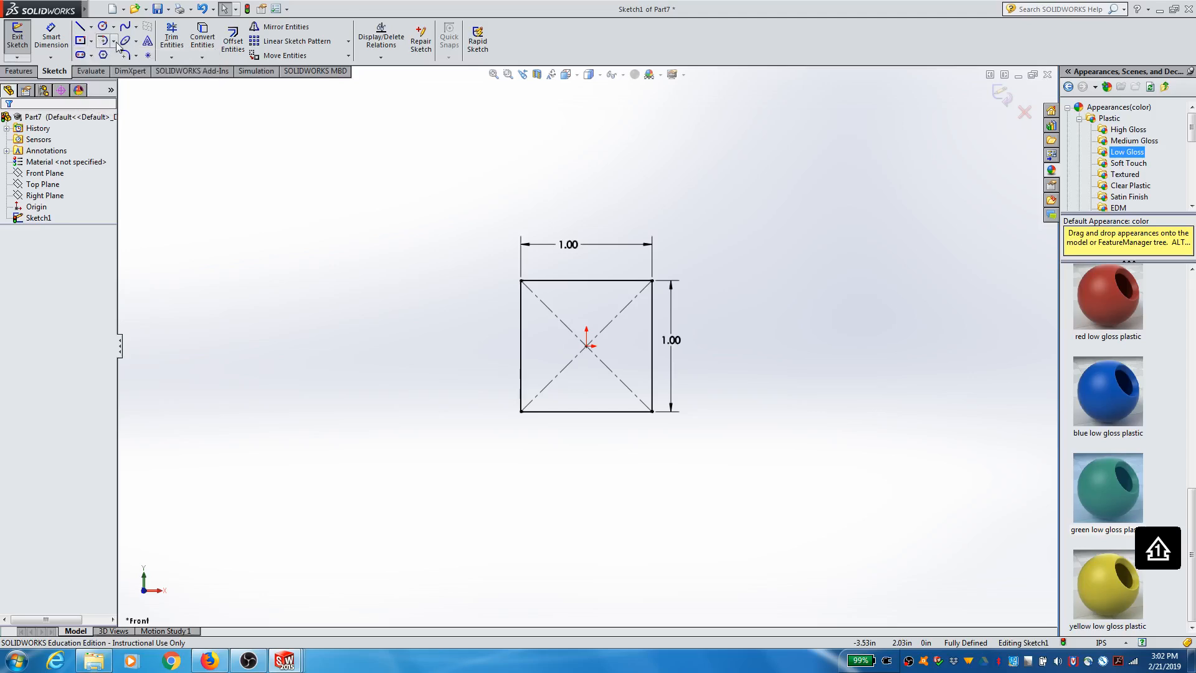
Draw a tangent arc over the square from its upper-left corner to its upper-right corner
left_click(115, 43)
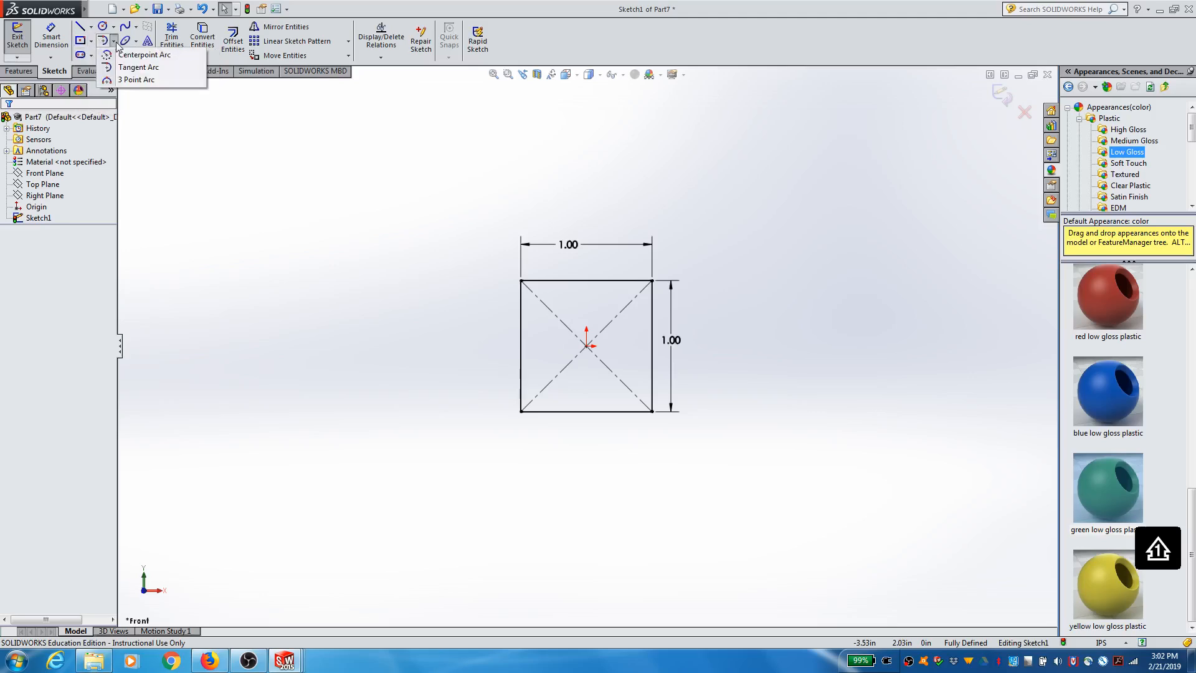
left_click(124, 73)
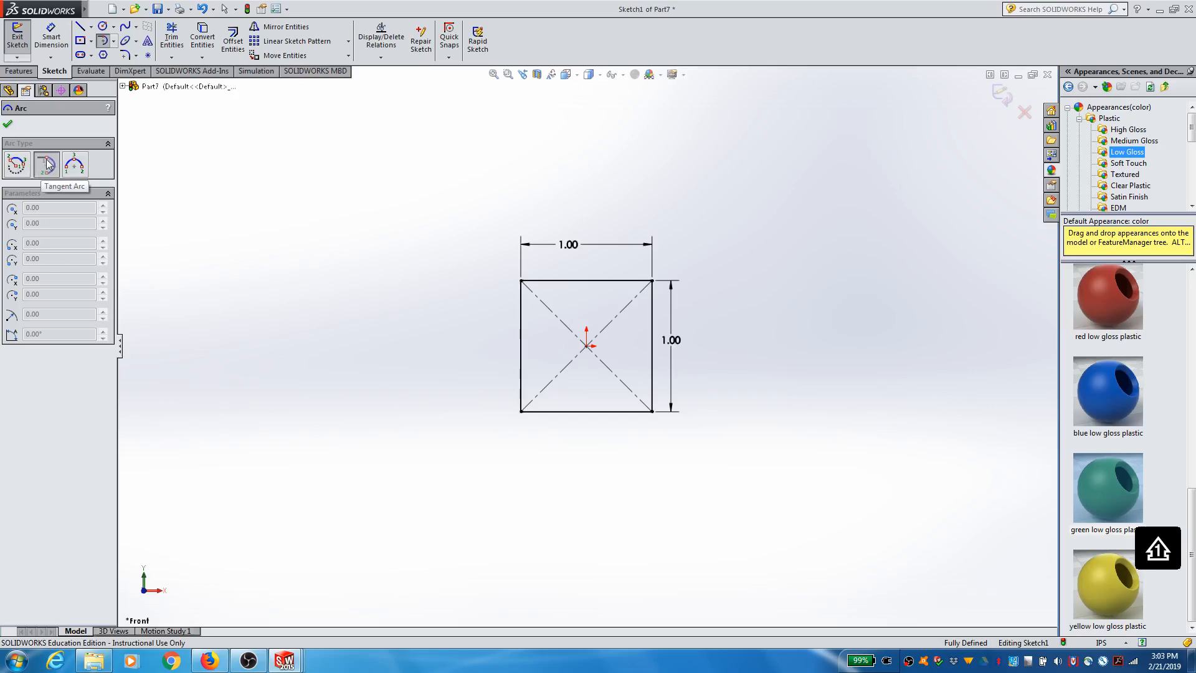
left_click(521, 281)
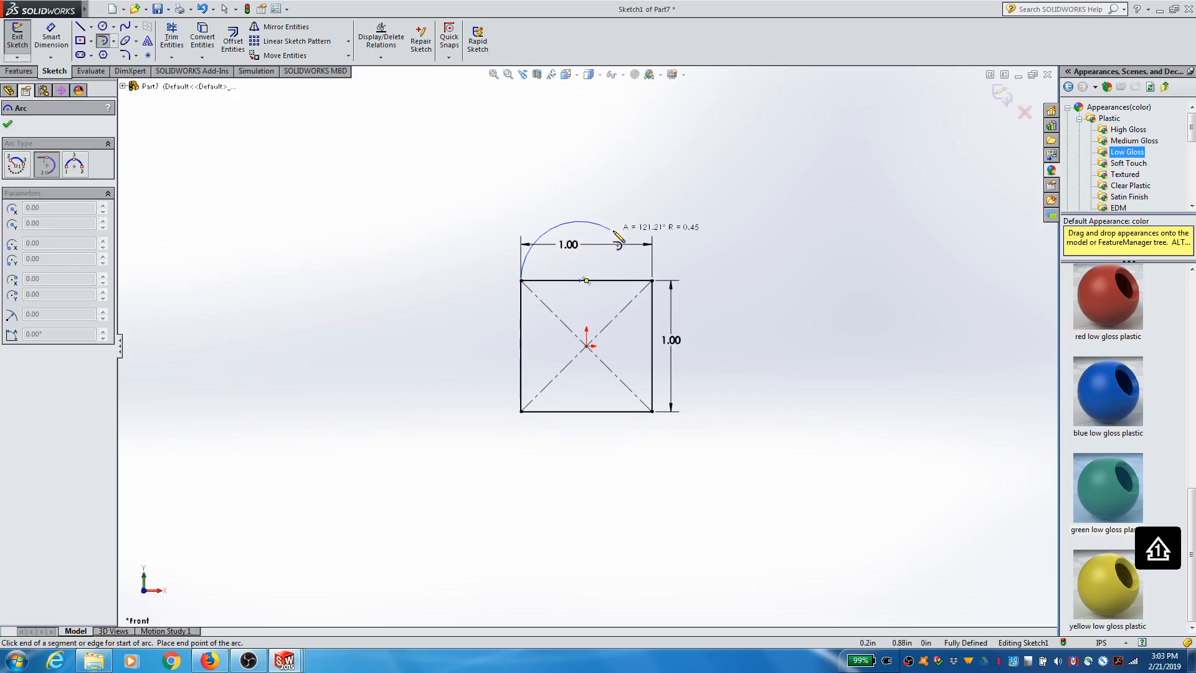
left_click(652, 281)
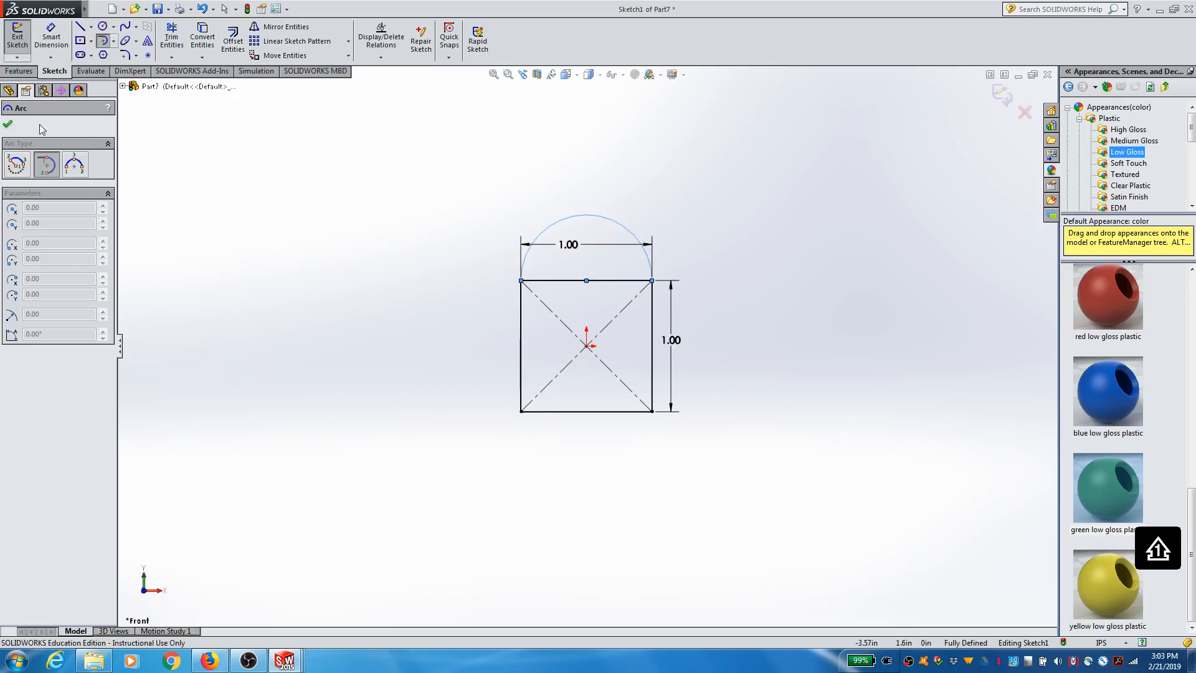
left_click(7, 126)
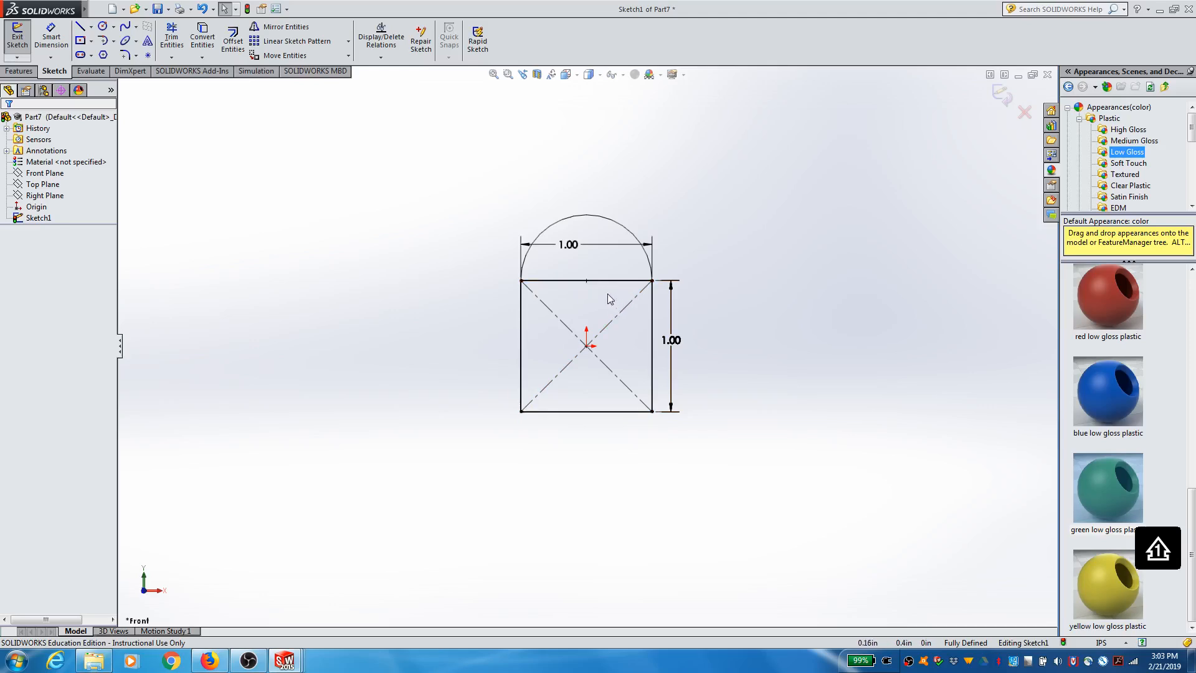
Trim away the square's top edge and the diagonal construction lines using Trim to closest
left_click(171, 49)
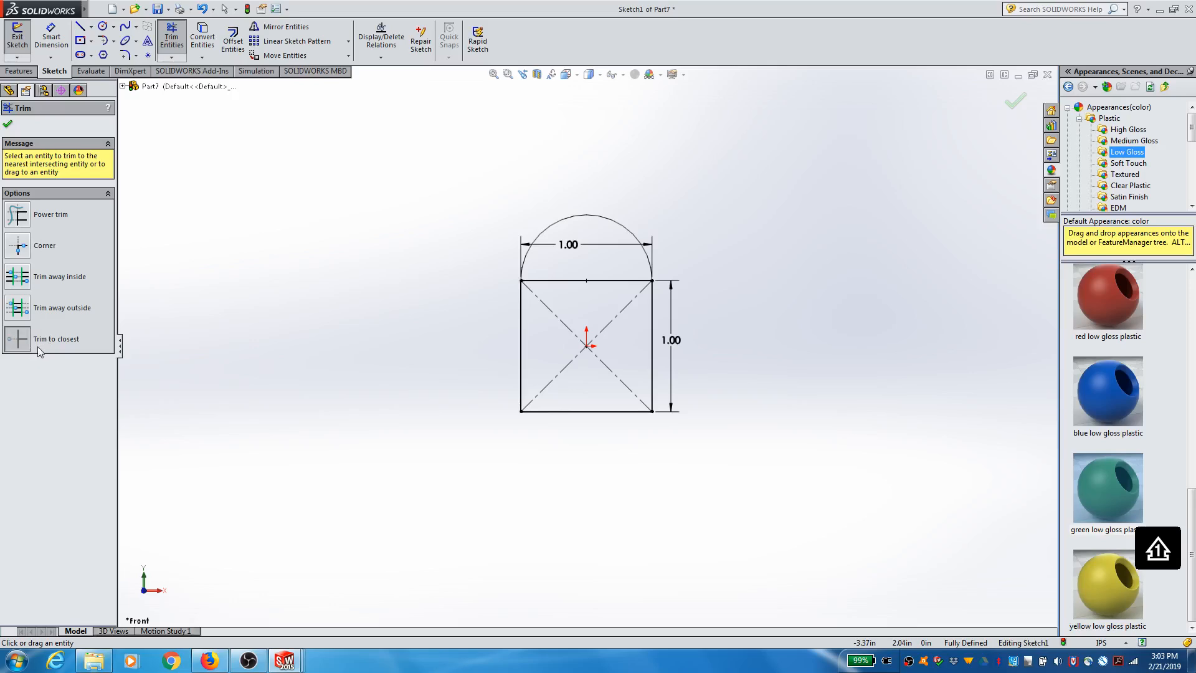
left_click(547, 281)
left_click(541, 302)
left_click(611, 322)
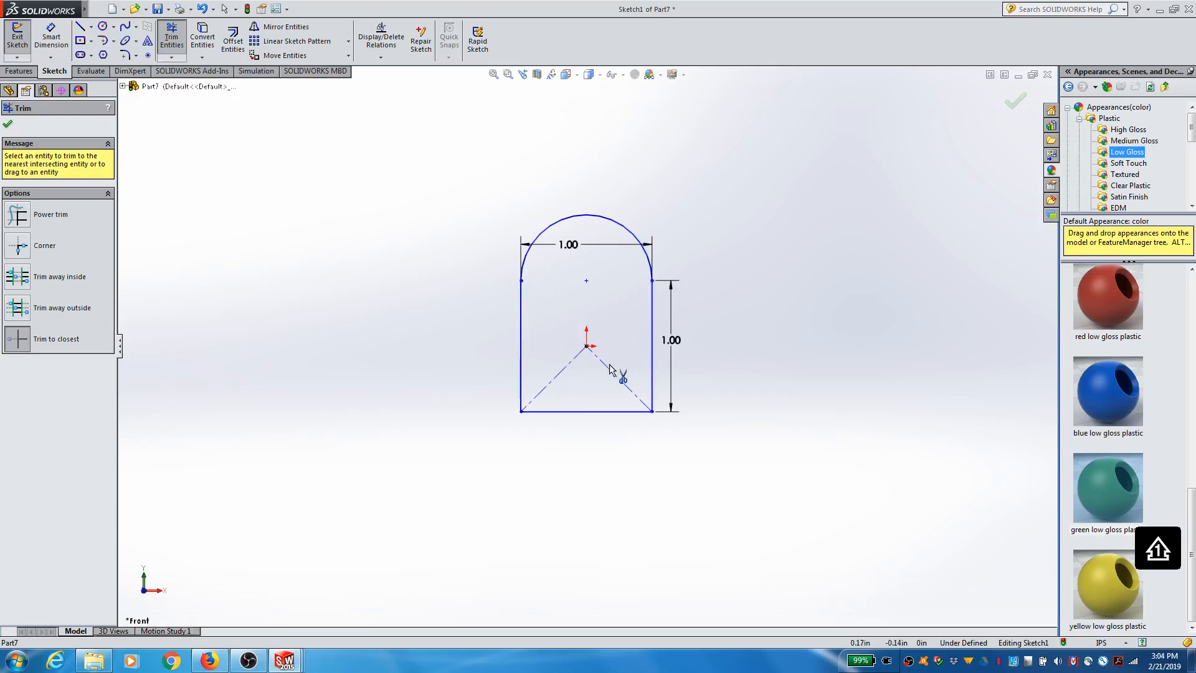
left_click(620, 380)
left_click(563, 373)
left_click(9, 126)
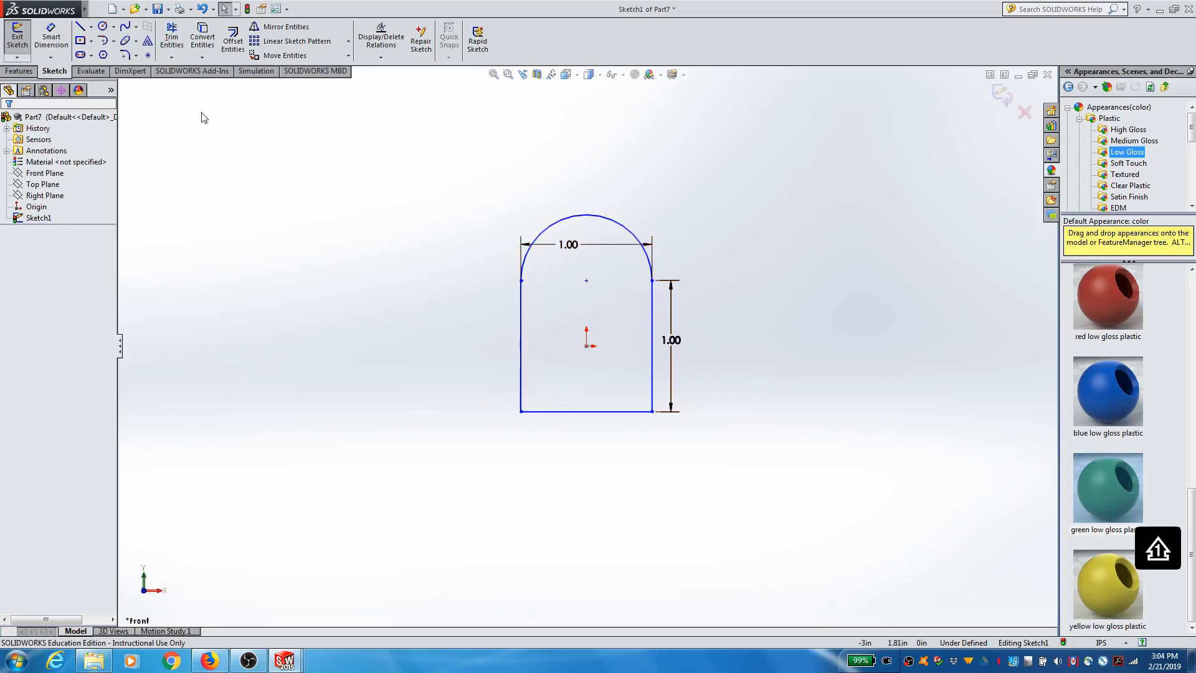
Draw a center-point circle about 0.47 in in diameter at the arc's centre point
left_click(103, 28)
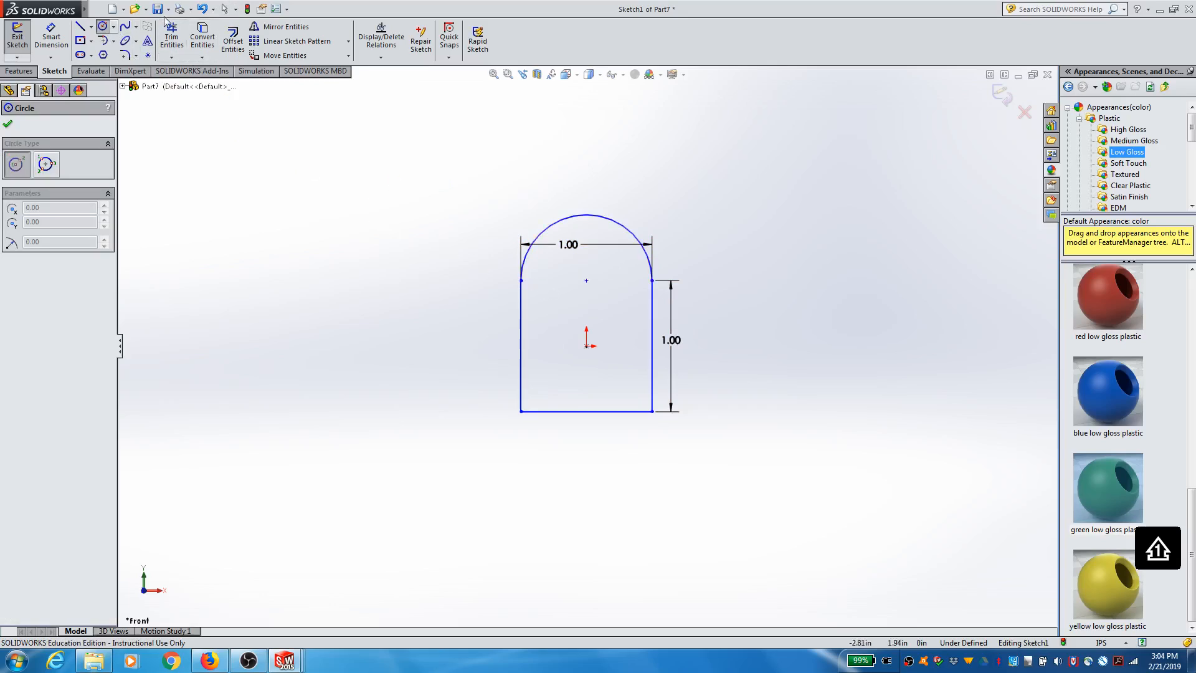
left_click(114, 26)
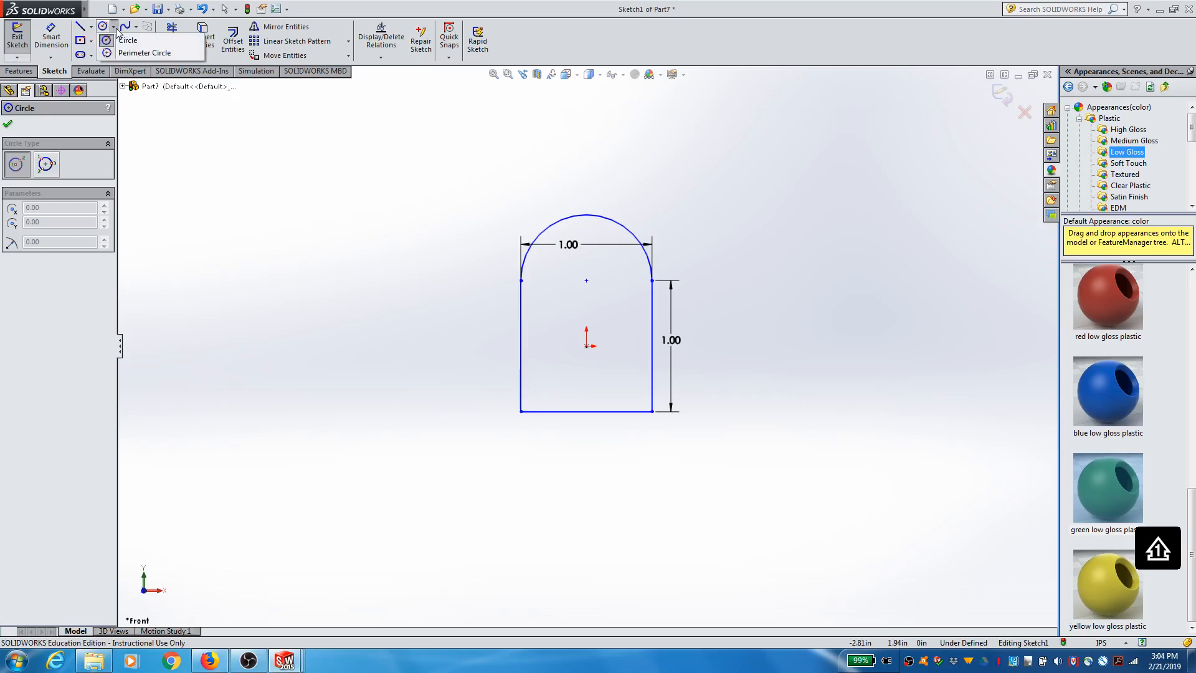
left_click(126, 40)
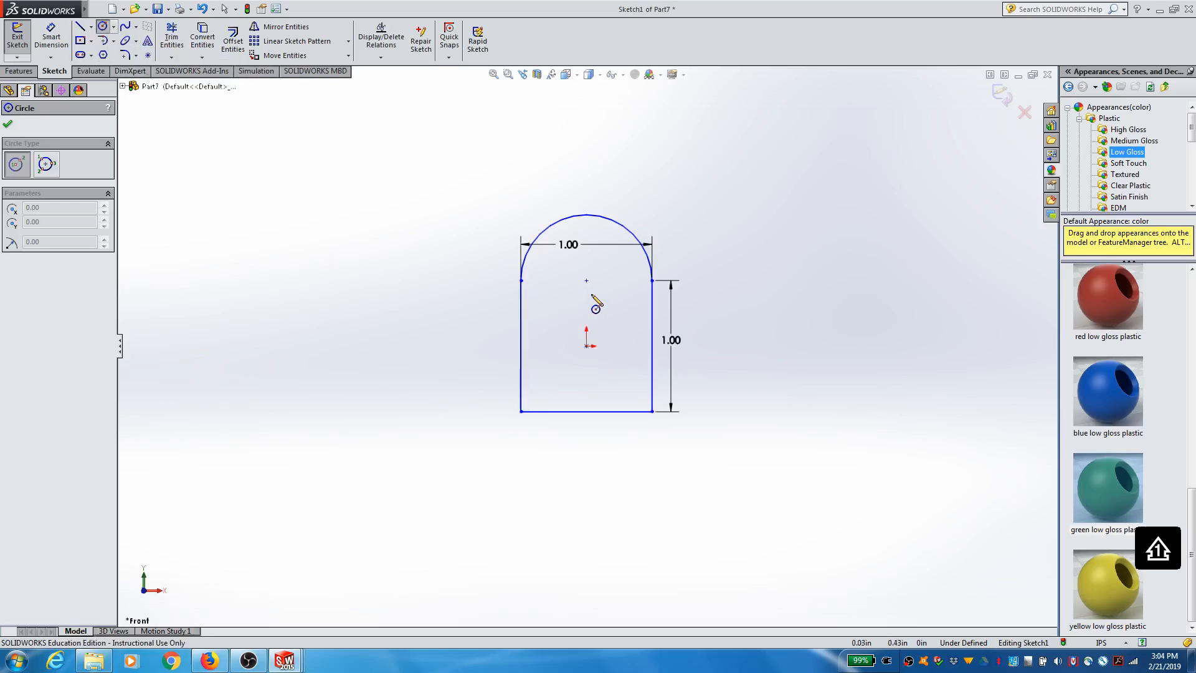
left_click_drag(586, 280, 616, 272)
left_click(8, 124)
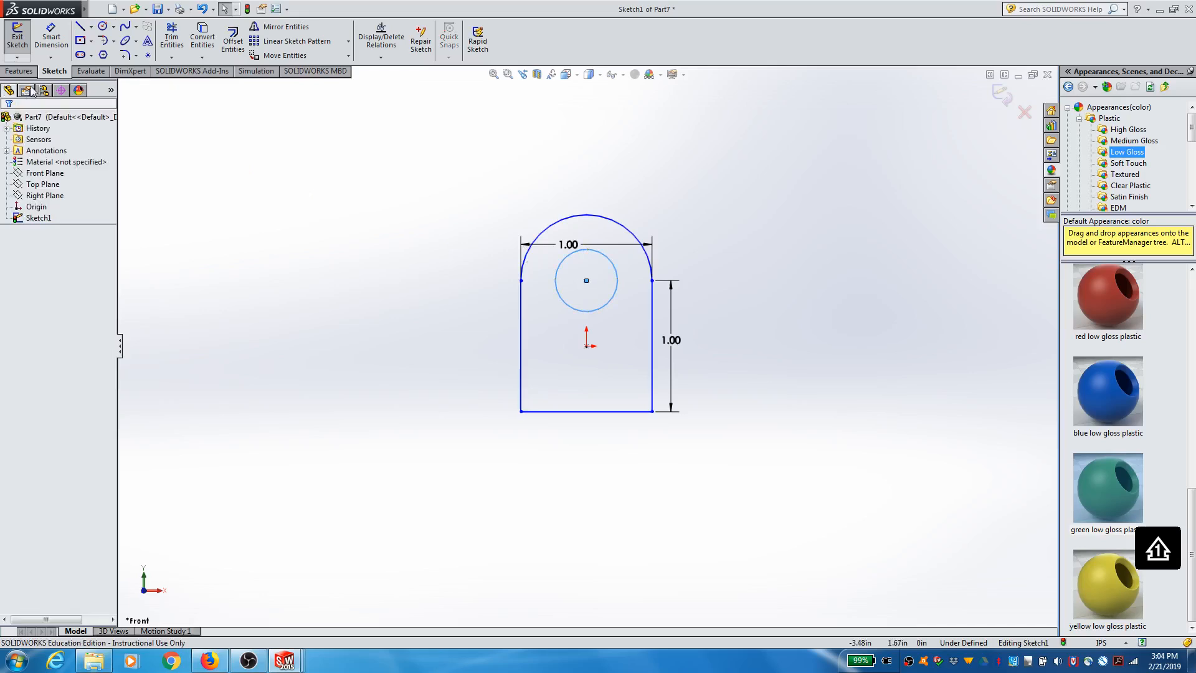
Dimension the circle's diameter to 0.5 in and exit the sketch
left_click(51, 36)
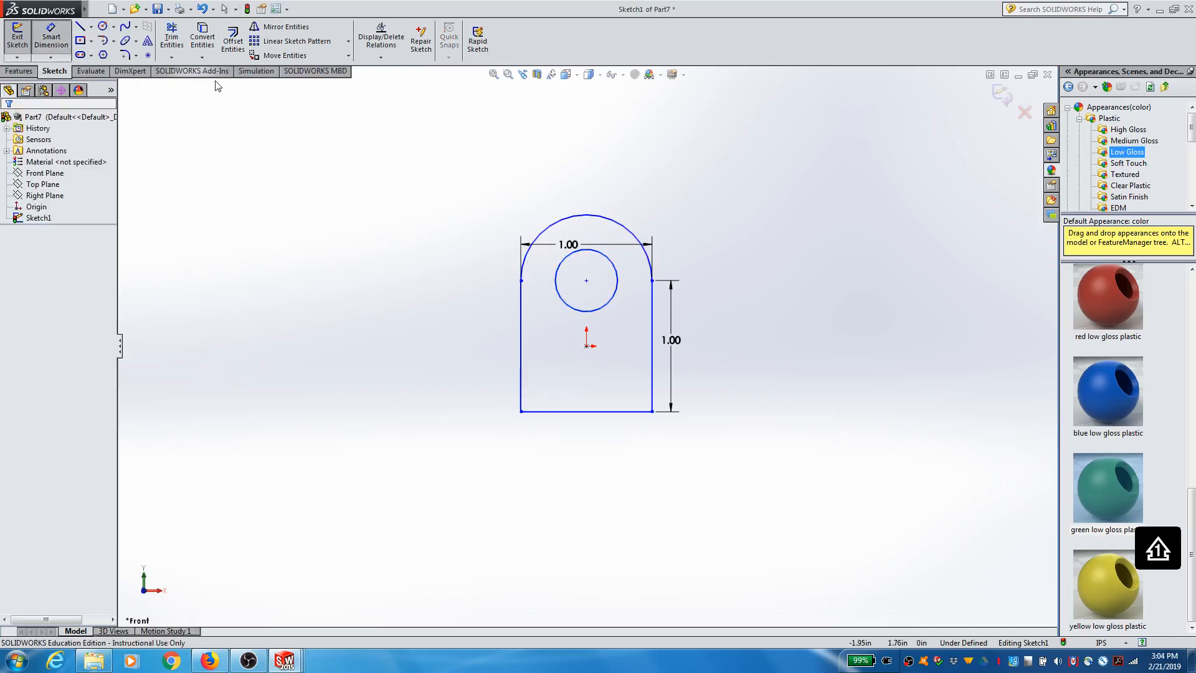
left_click(616, 274)
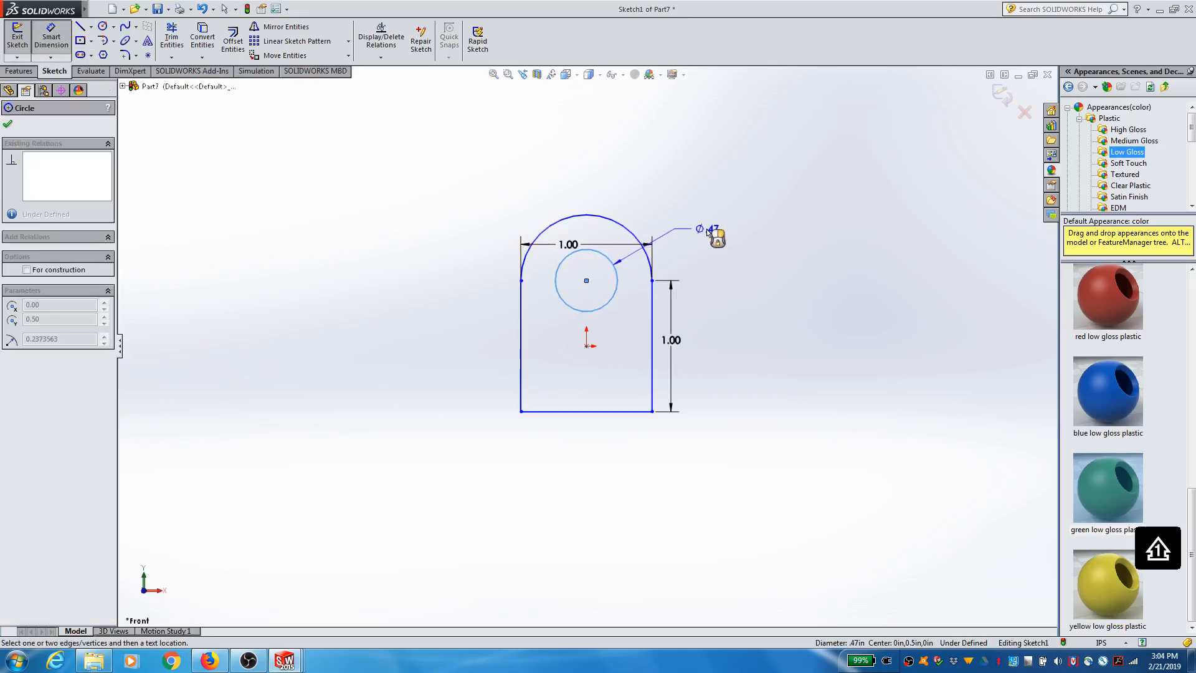
left_click(710, 232)
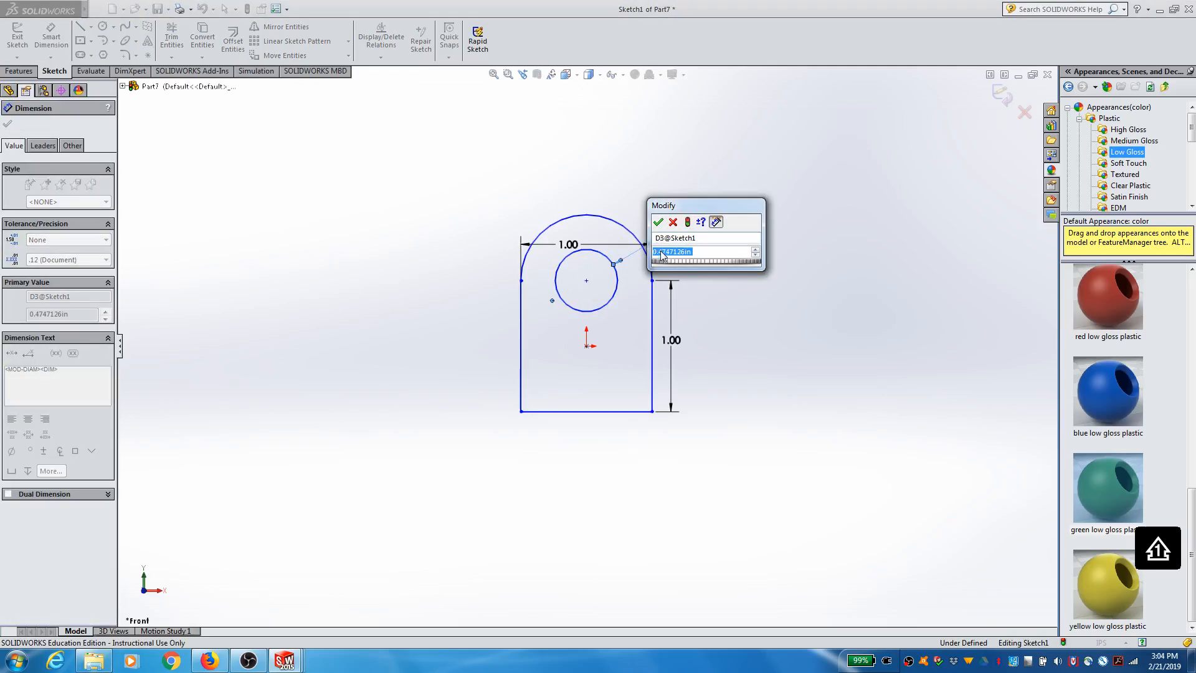
type(".5")
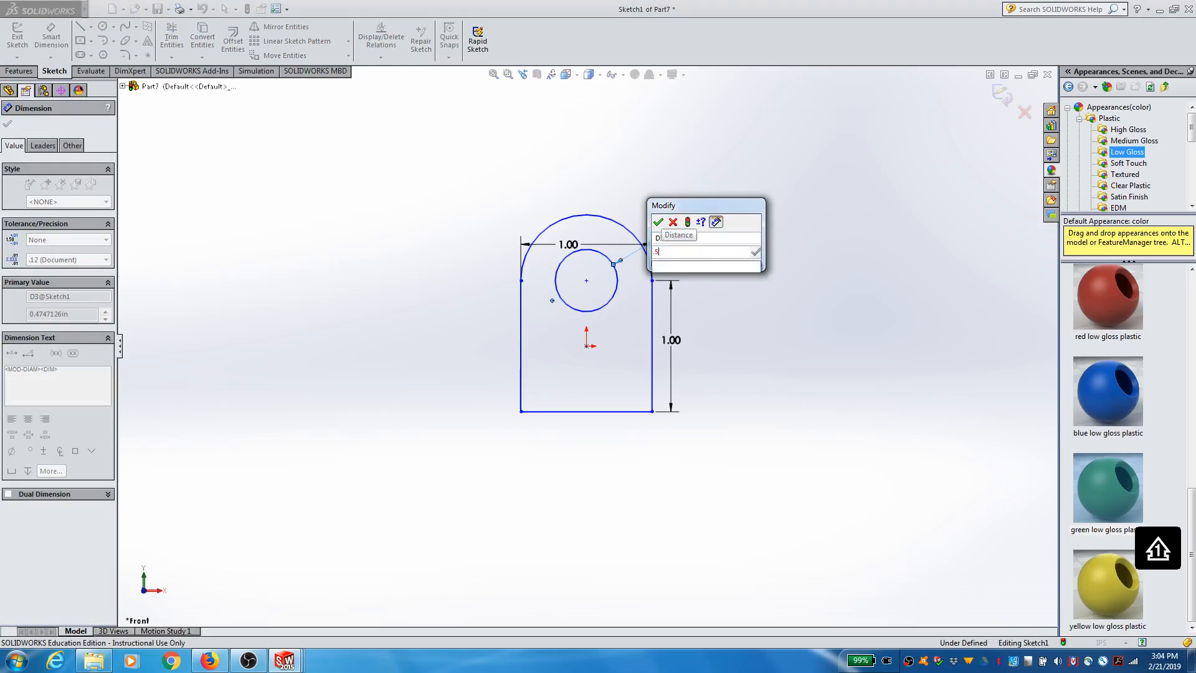
key("Return")
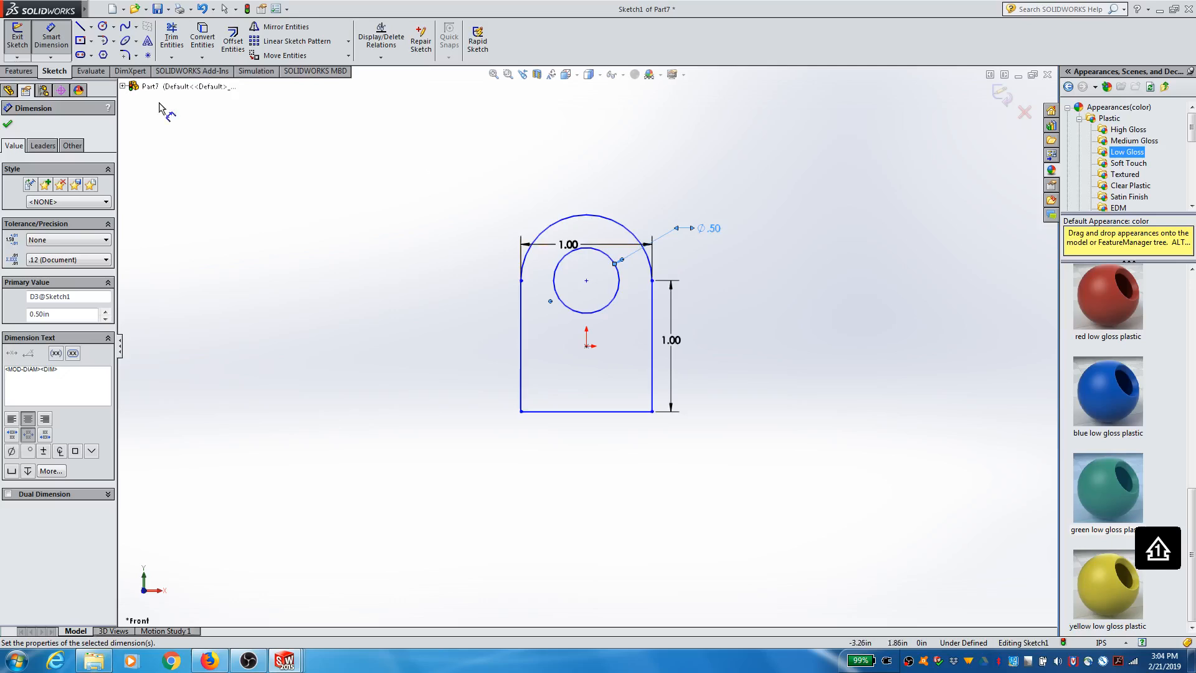
left_click(8, 124)
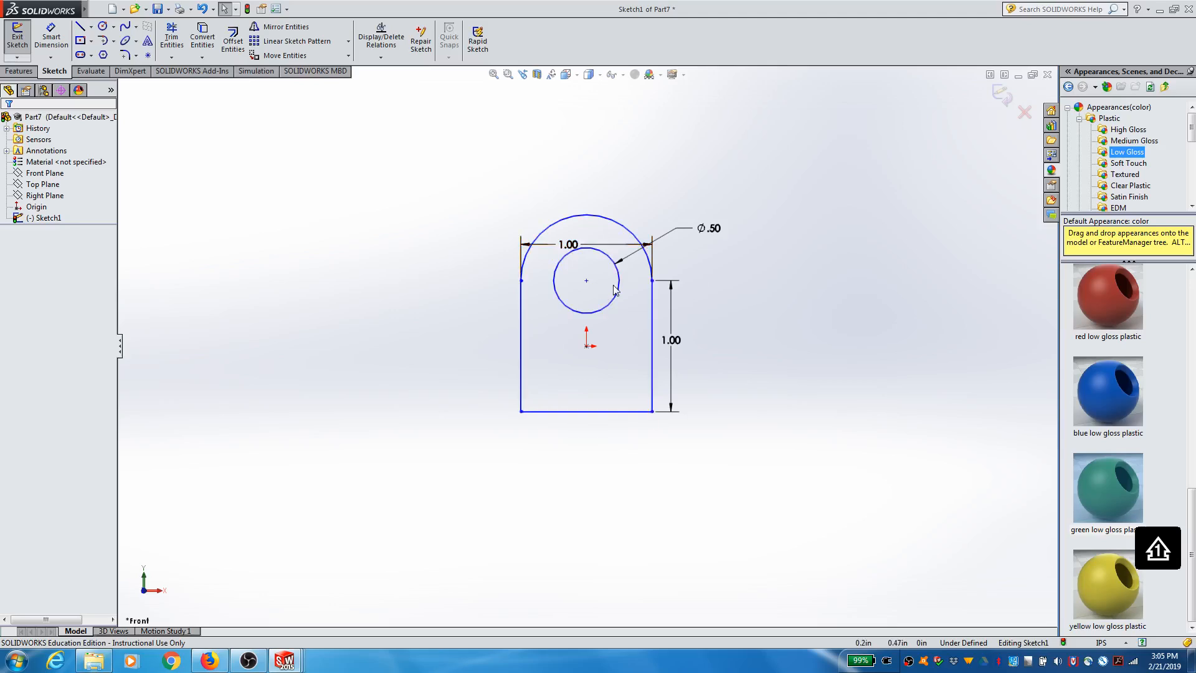
left_click(17, 38)
left_click(18, 70)
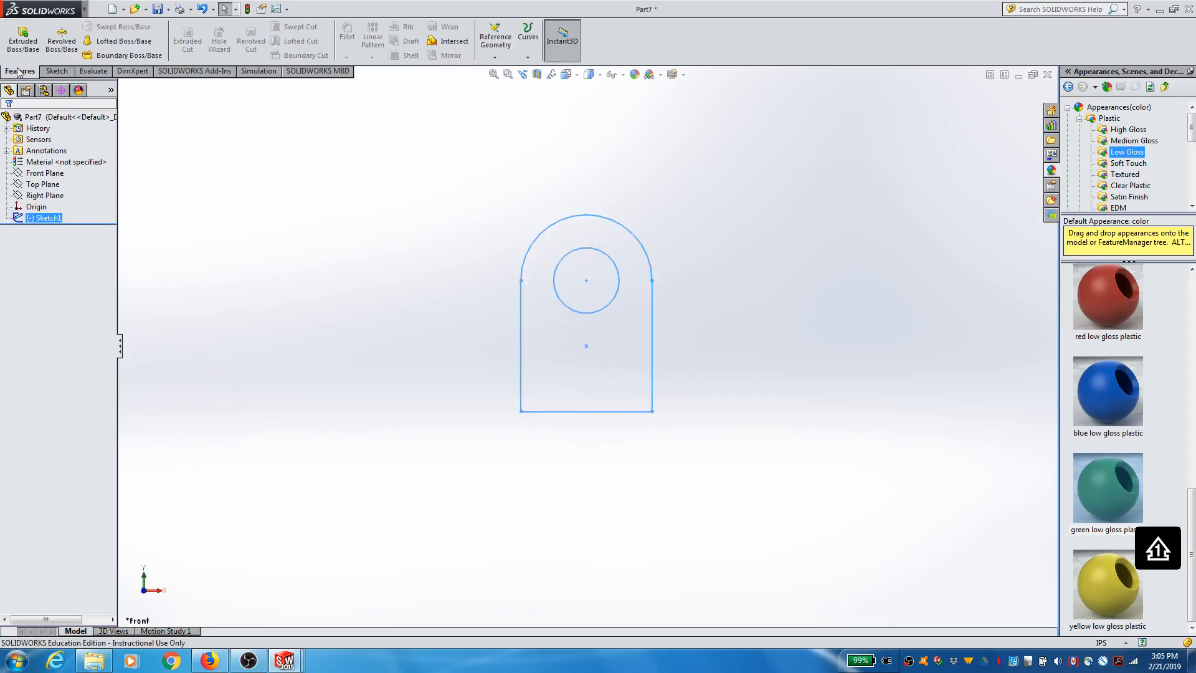
Start a Boss-Extrude of the tombstone sketch and set its blind depth to 0.25 in
left_click(25, 48)
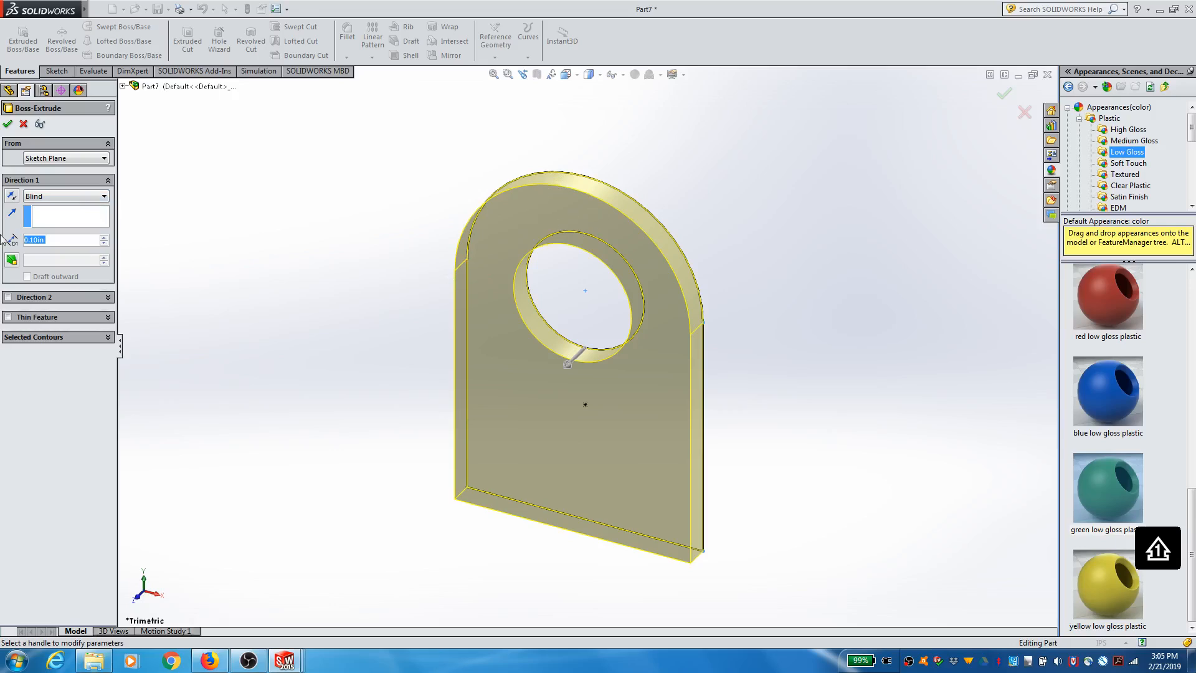
type("1")
key("Return")
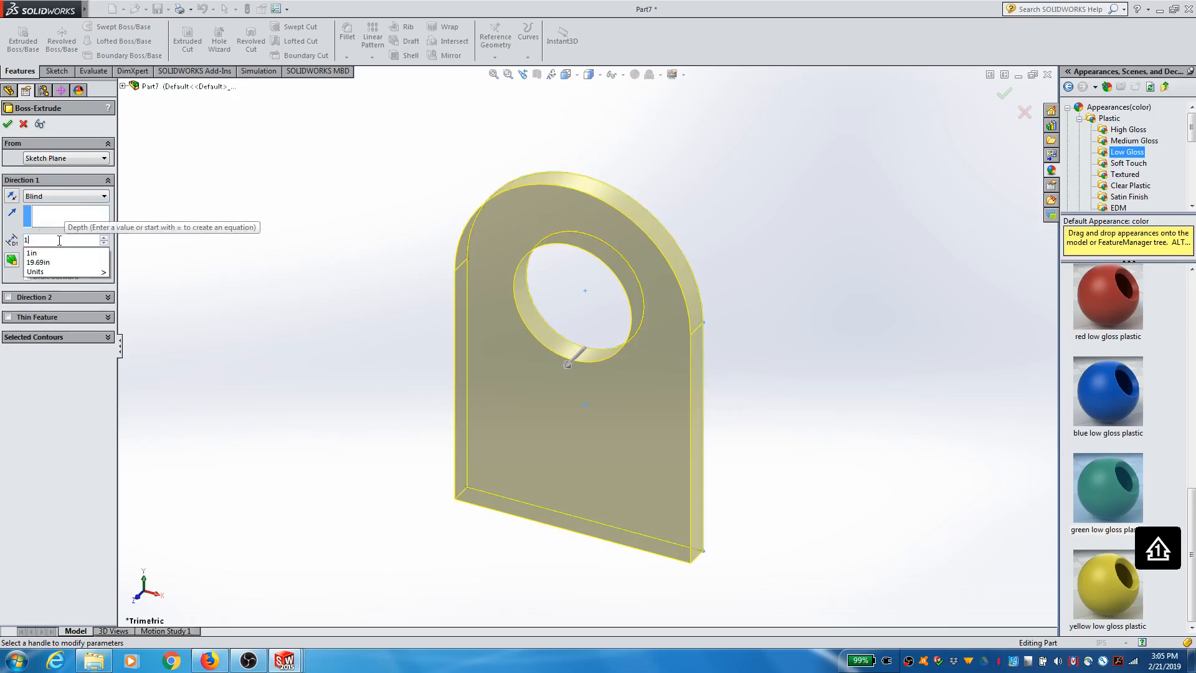
type(".25")
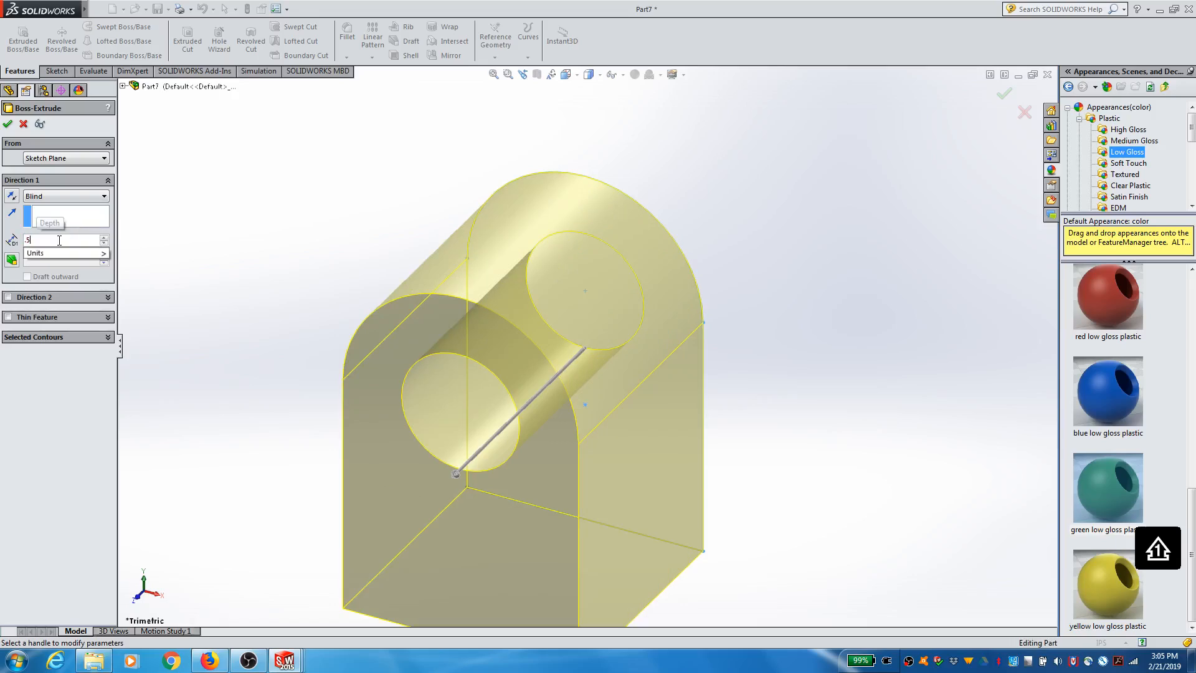
key("Return")
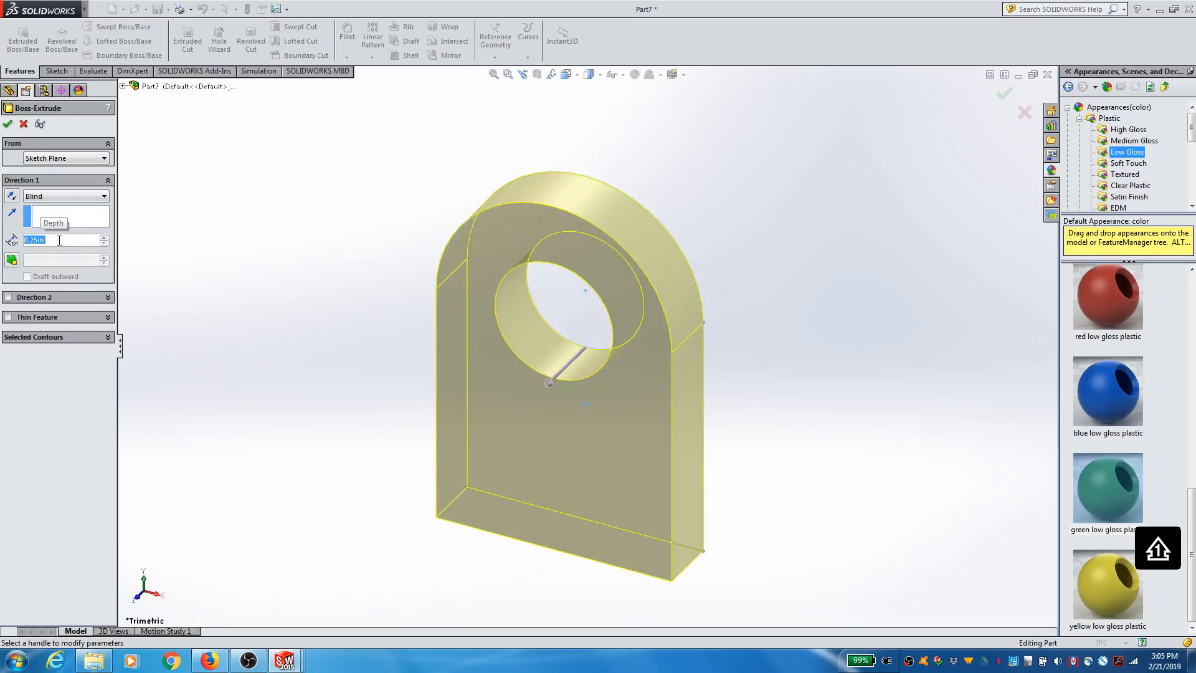
Flip the extrusion's direction back and forth, keeping the Blind end condition
left_click(85, 198)
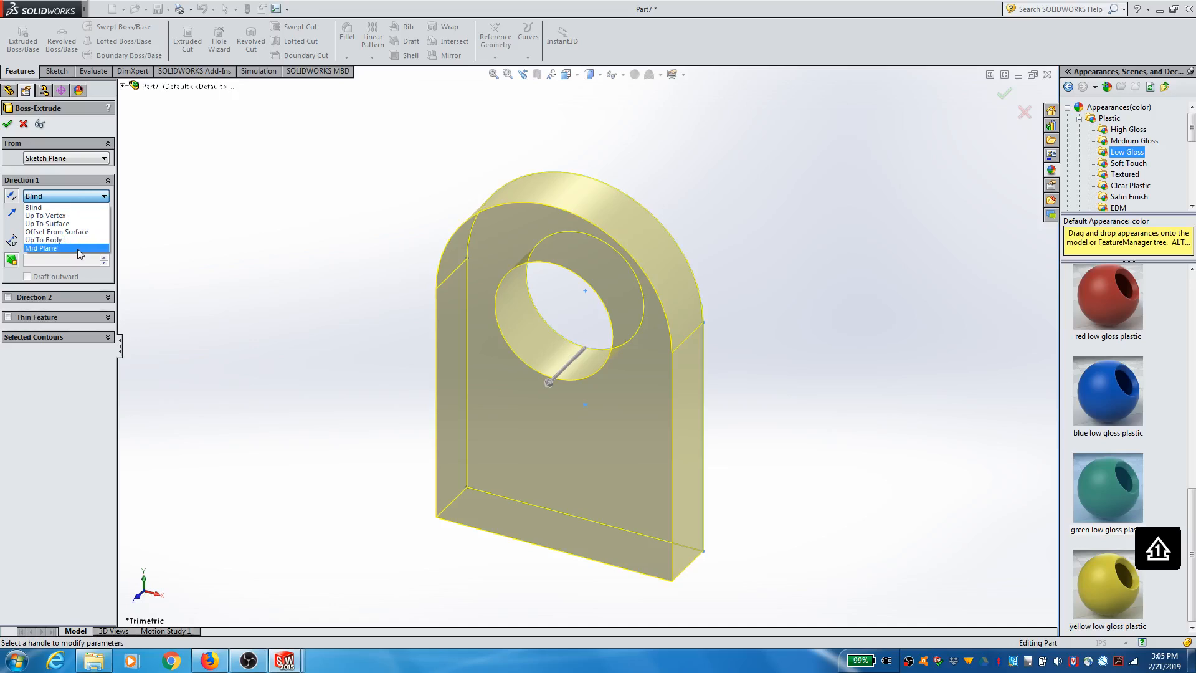
left_click(55, 185)
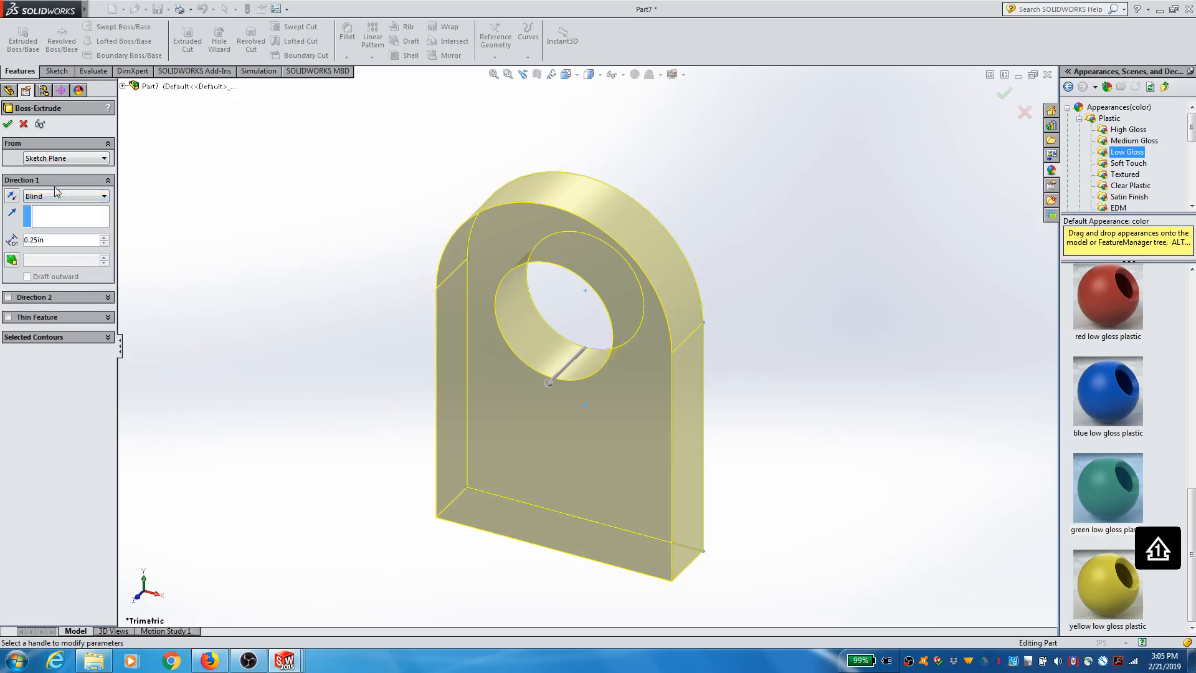
left_click(11, 197)
left_click(11, 197)
left_click(10, 197)
left_click(10, 197)
Set the extrusion's end condition to Mid Plane with a depth of 0.5 in and accept it
left_click(53, 198)
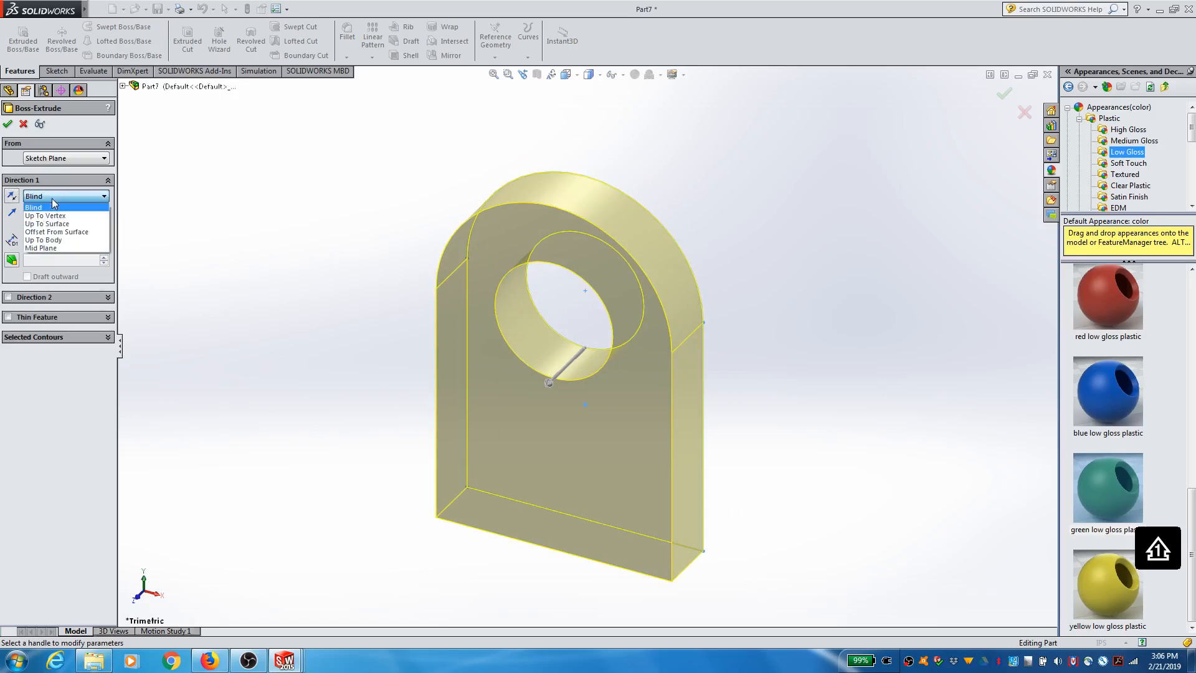
left_click(56, 249)
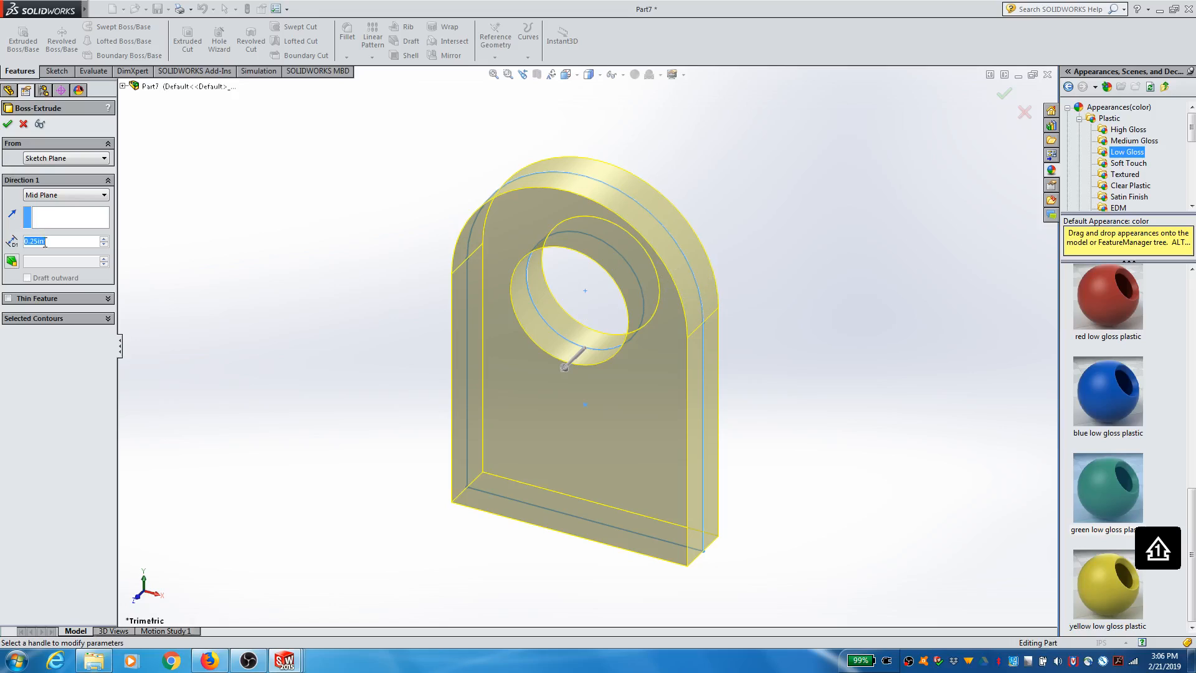
type("0.5")
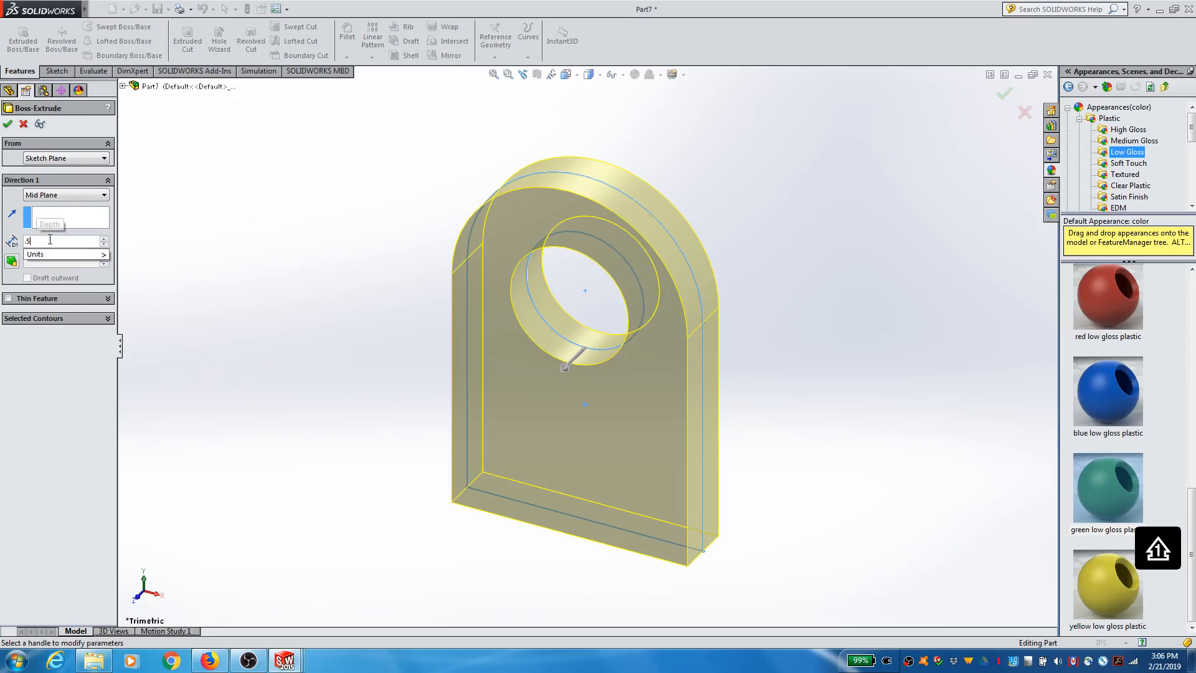
key("Return")
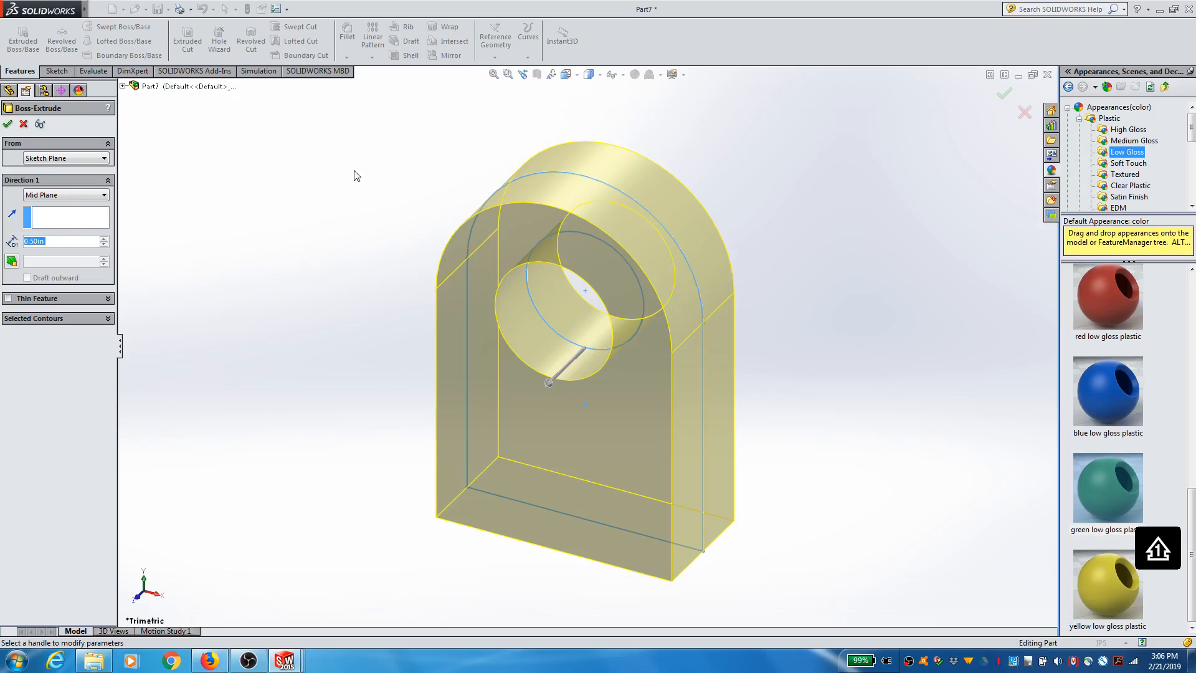
left_click(8, 124)
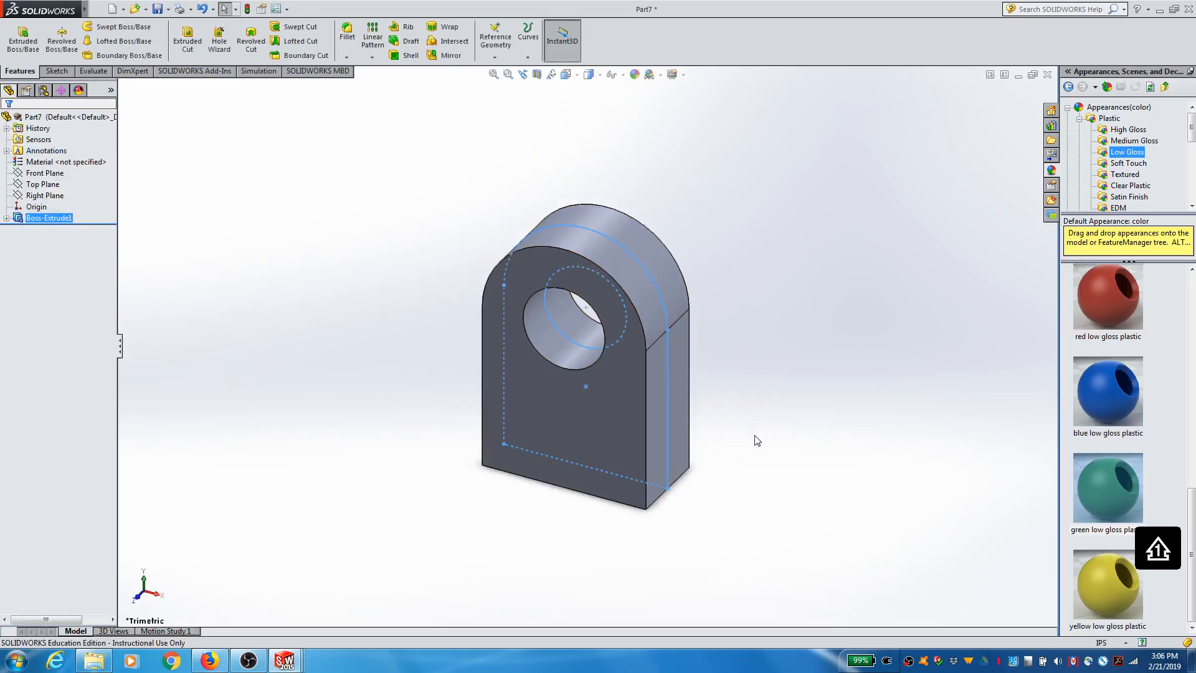
Examine the finished Green Tombstone part as a reference and return to Part7
middle_click_drag(766, 425, 761, 387)
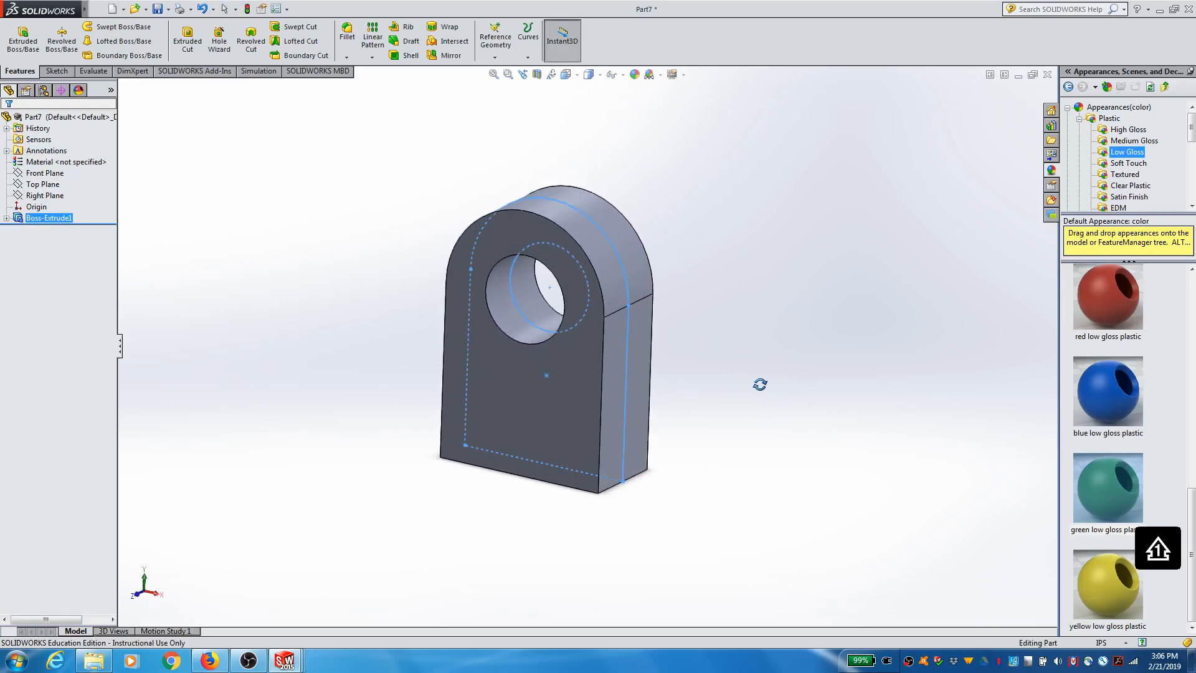
left_click(1033, 75)
left_click_drag(920, 87, 896, 226)
left_click(873, 112)
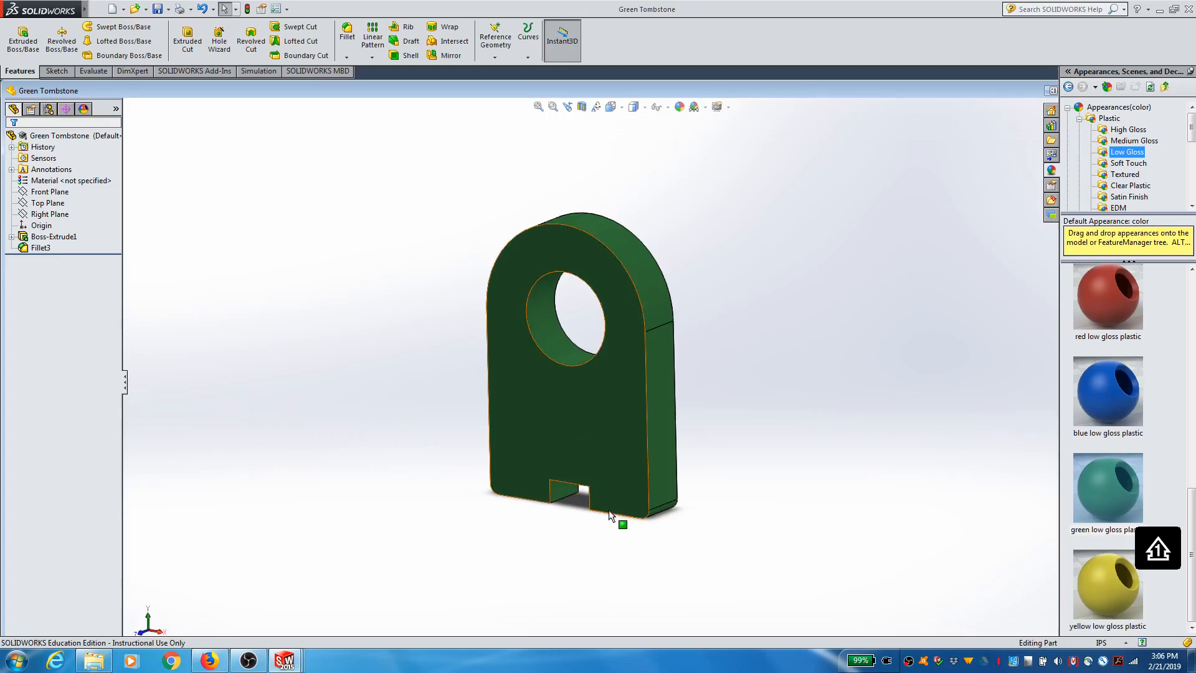
left_click_drag(992, 88, 918, 99)
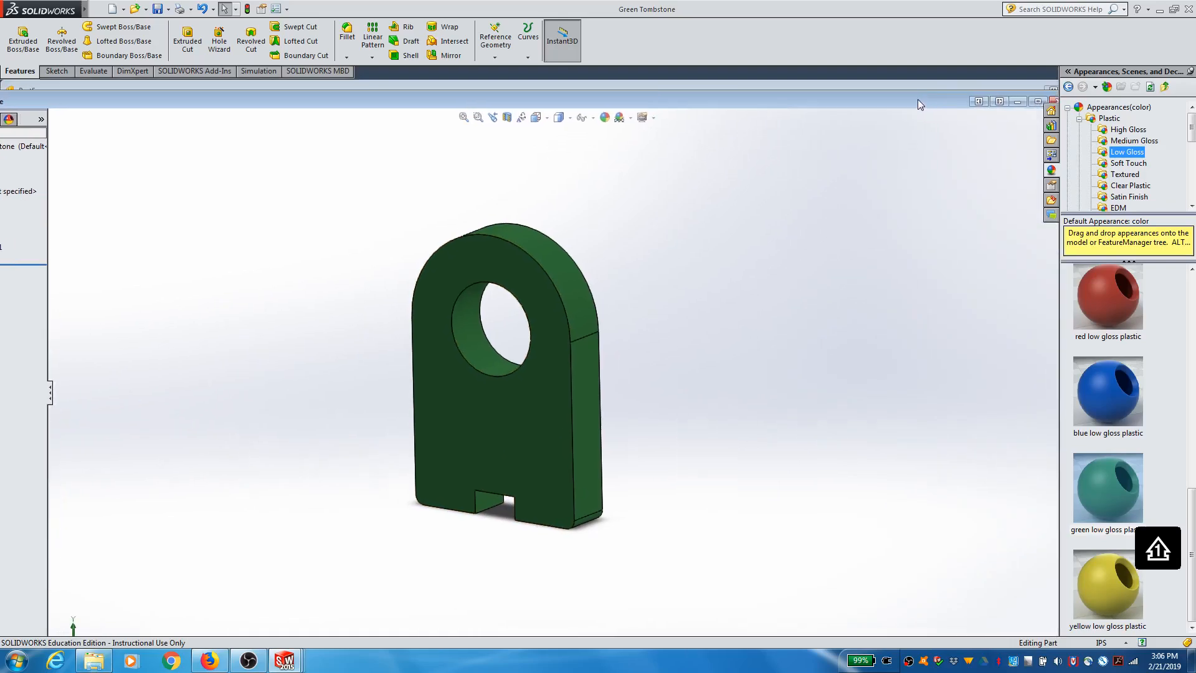
left_click(1018, 103)
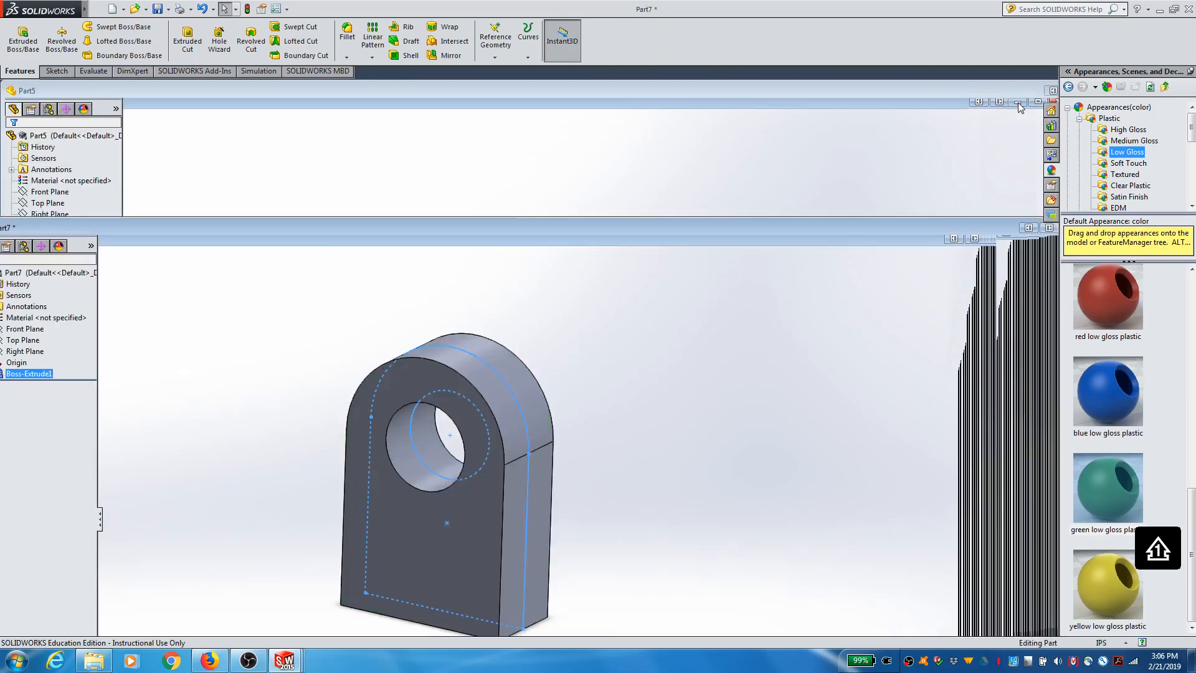
left_click_drag(897, 232, 812, 126)
left_click(1003, 128)
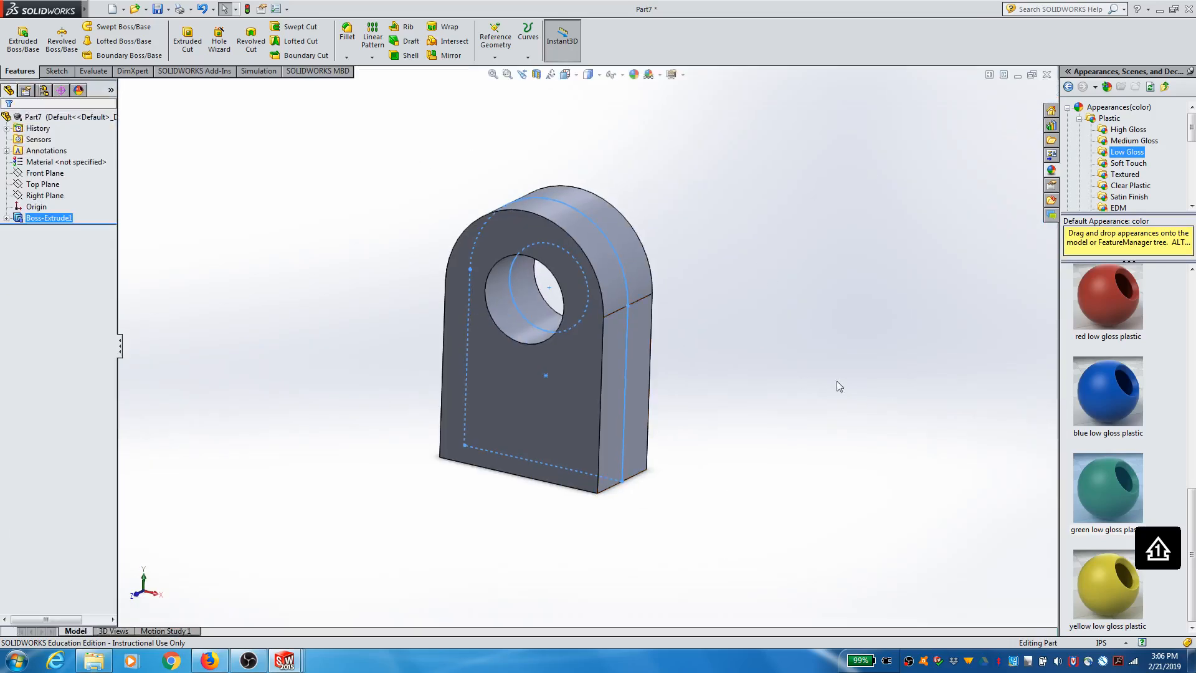
left_click(786, 378)
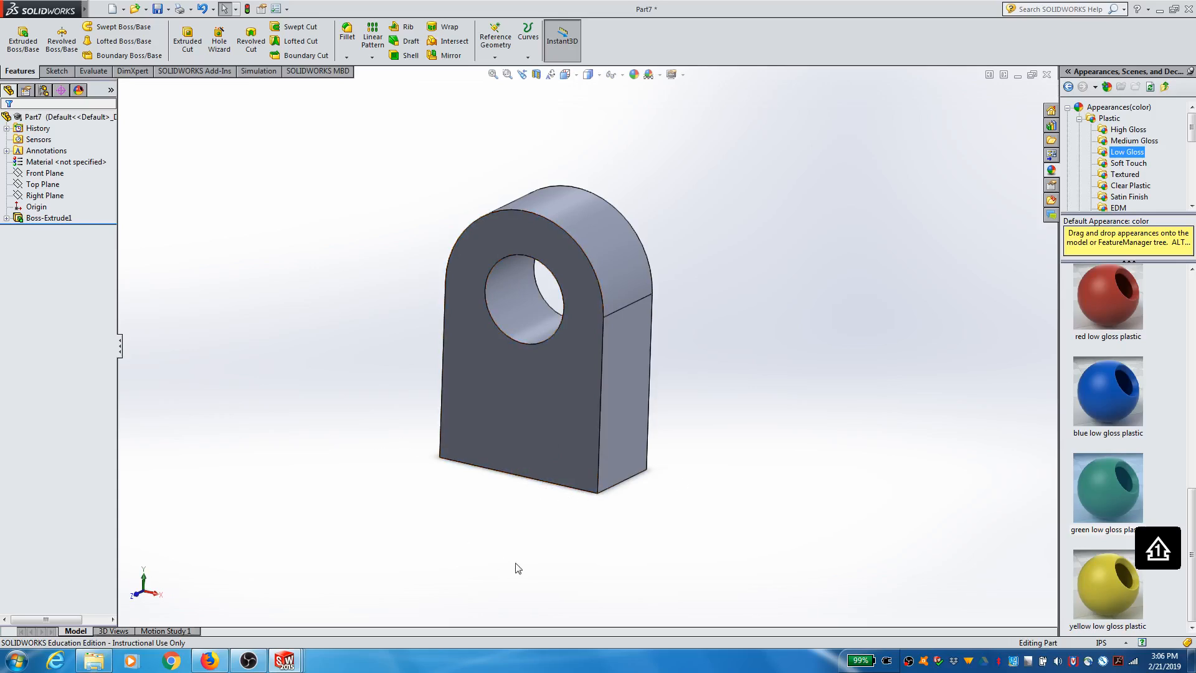
Sketch a center rectangle about 0.37 by 0.18 in across the front face's bottom edge and exit the sketch
middle_click_drag(505, 519, 546, 517)
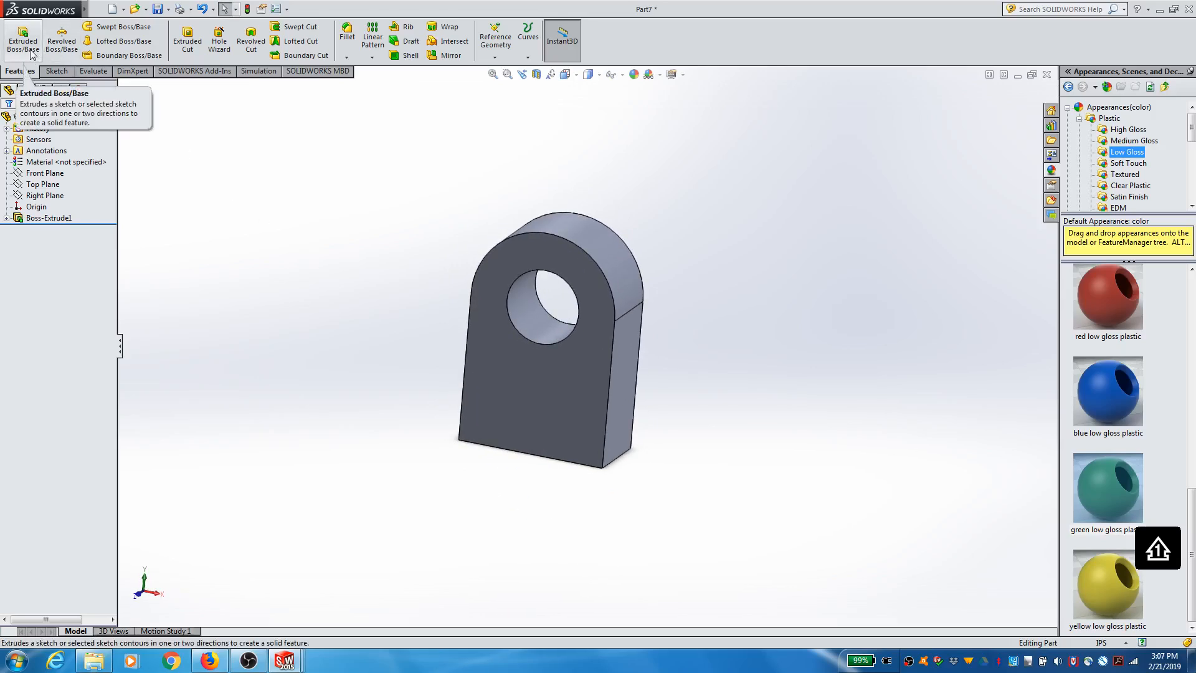
left_click(57, 71)
left_click(17, 33)
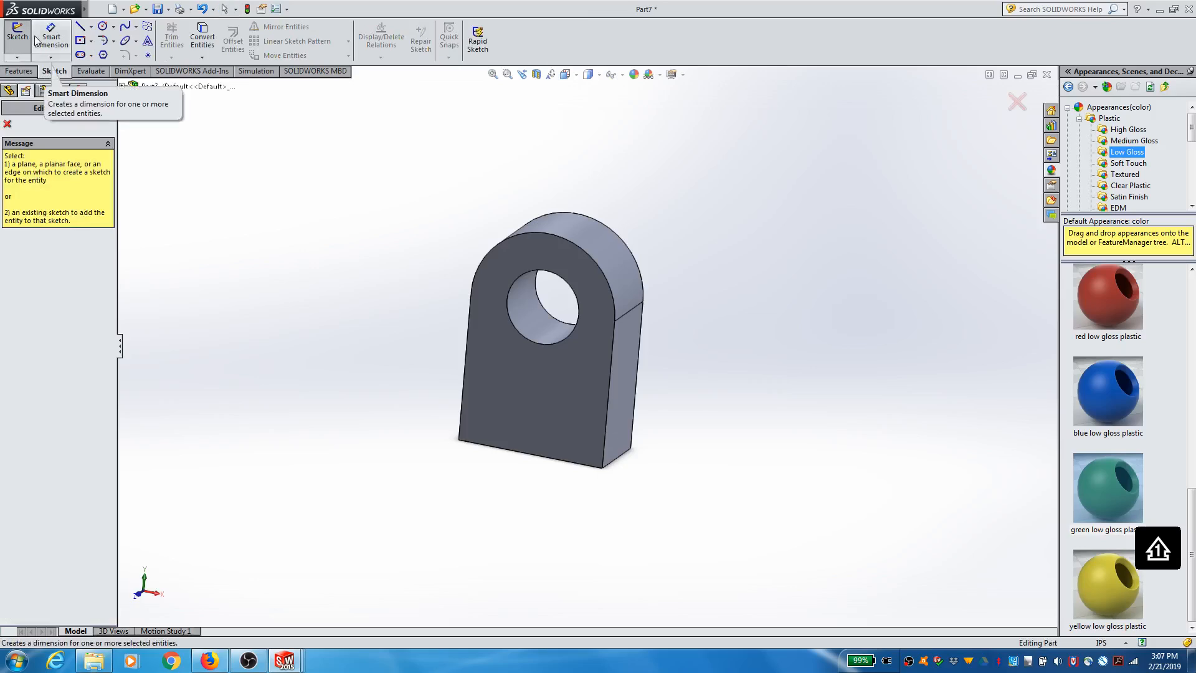
left_click(489, 393)
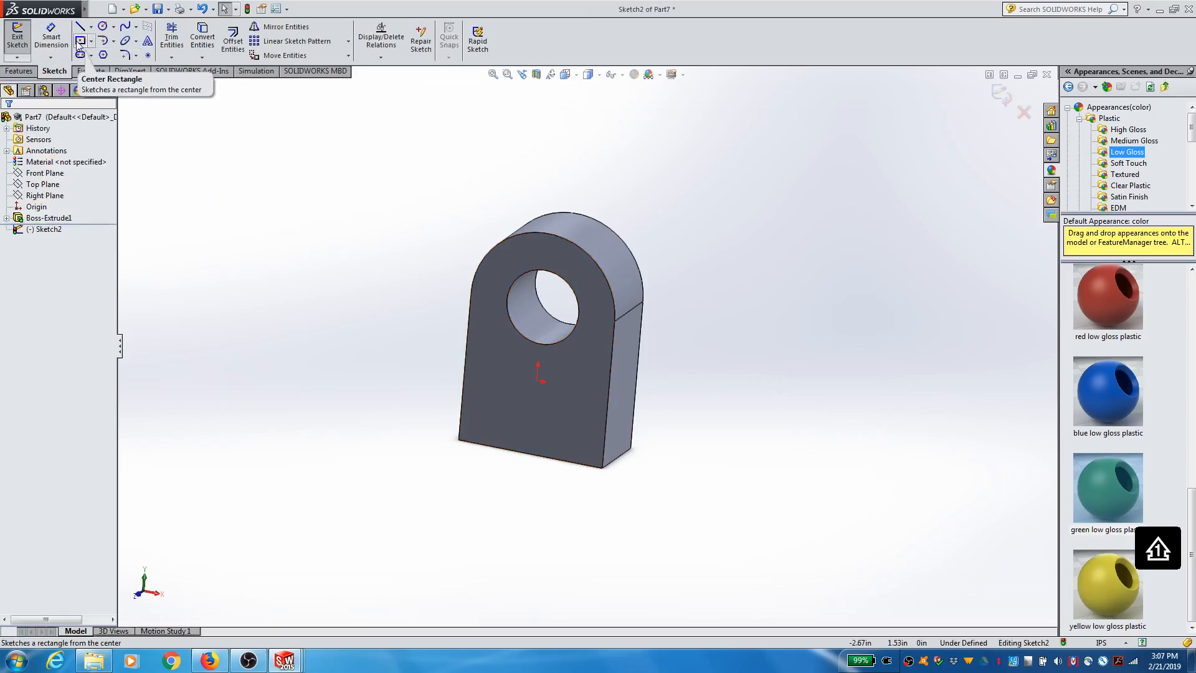
left_click(79, 41)
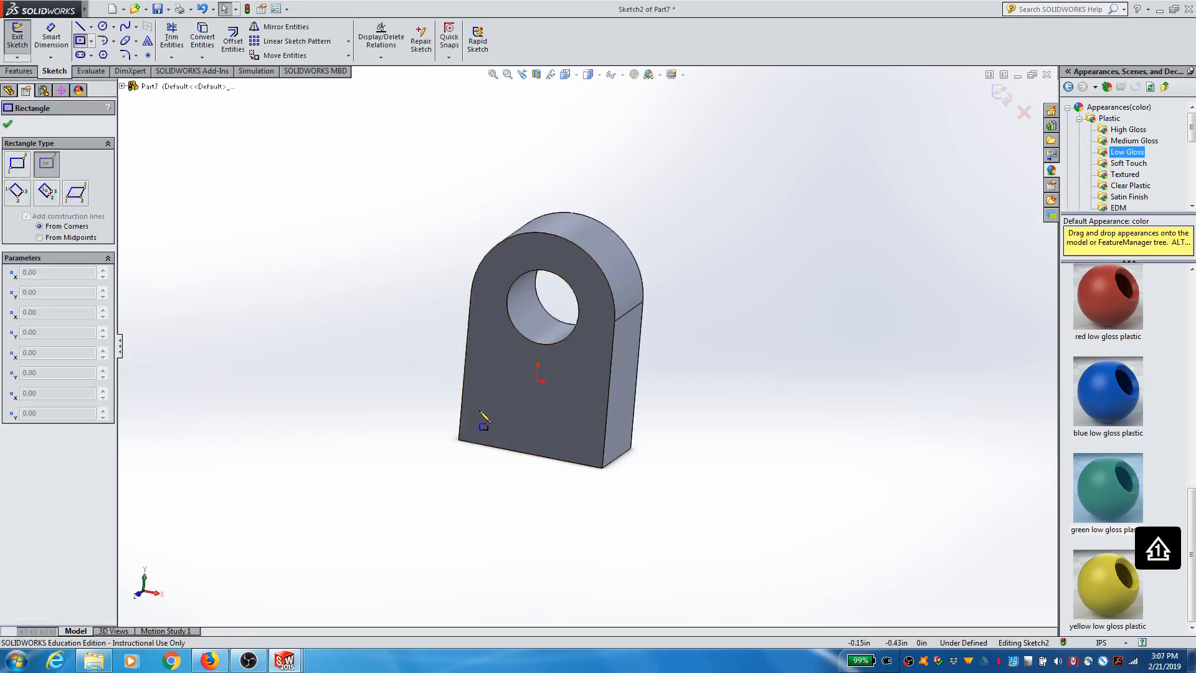
left_click(527, 447)
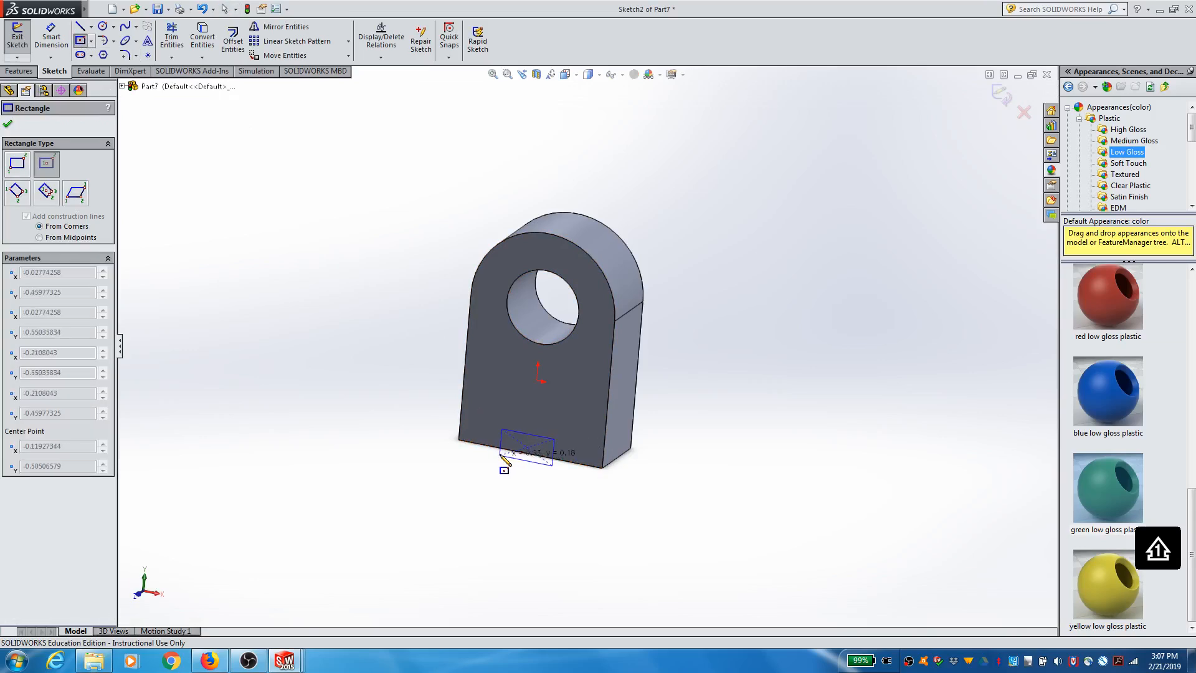
left_click(499, 456)
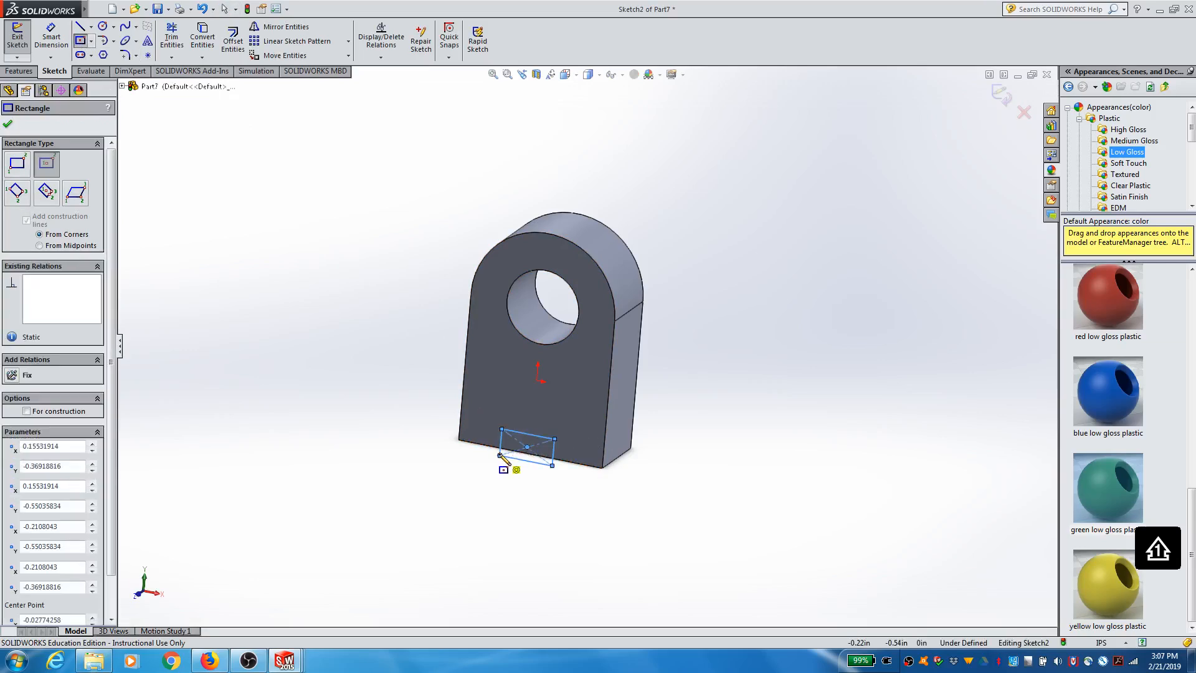
left_click(8, 123)
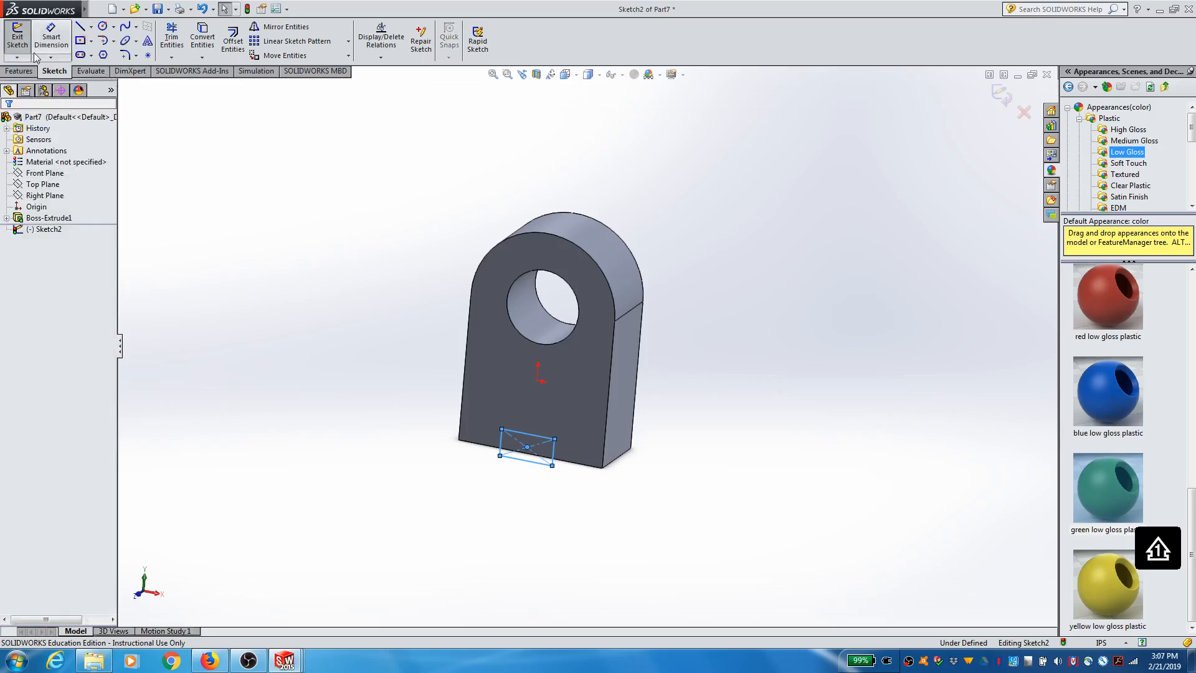
left_click(13, 39)
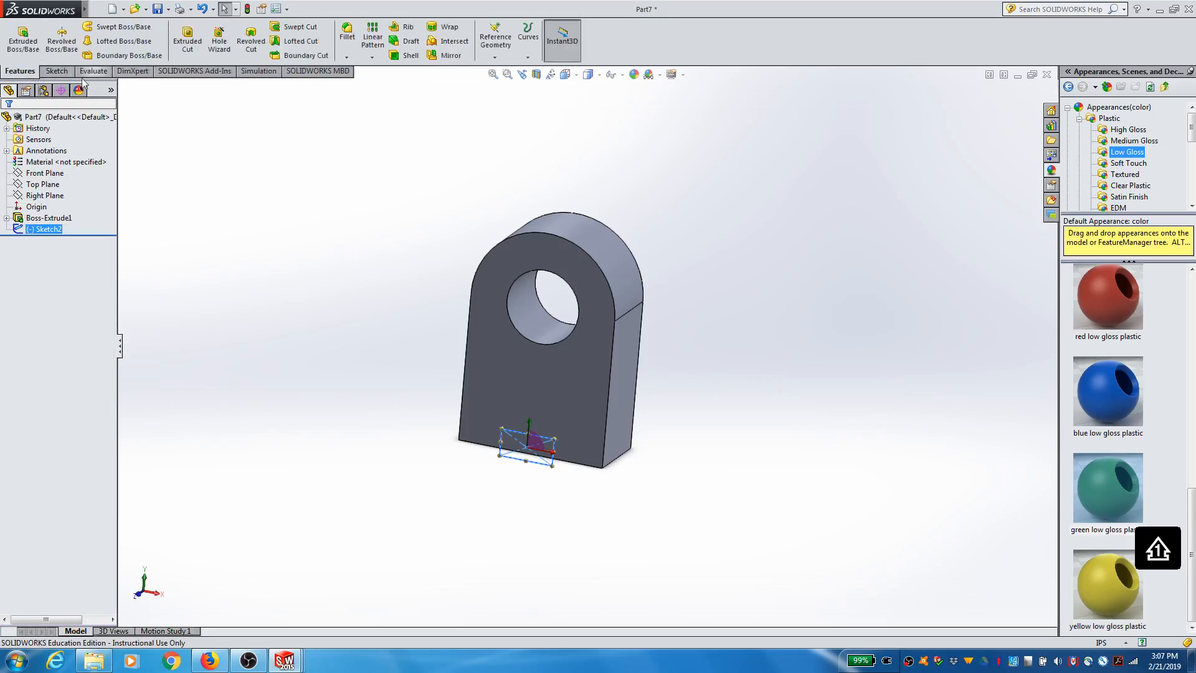
Cut the bottom notch from the rectangle sketch with an Extruded Cut set to Through All
left_click(185, 48)
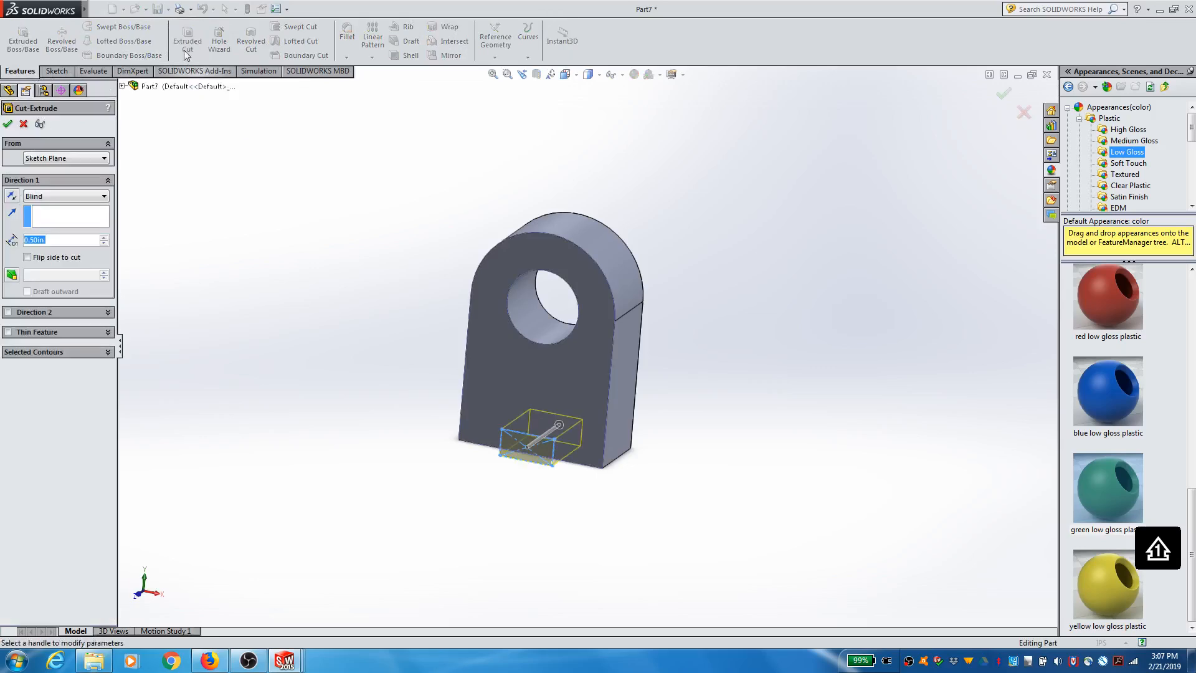
left_click(62, 195)
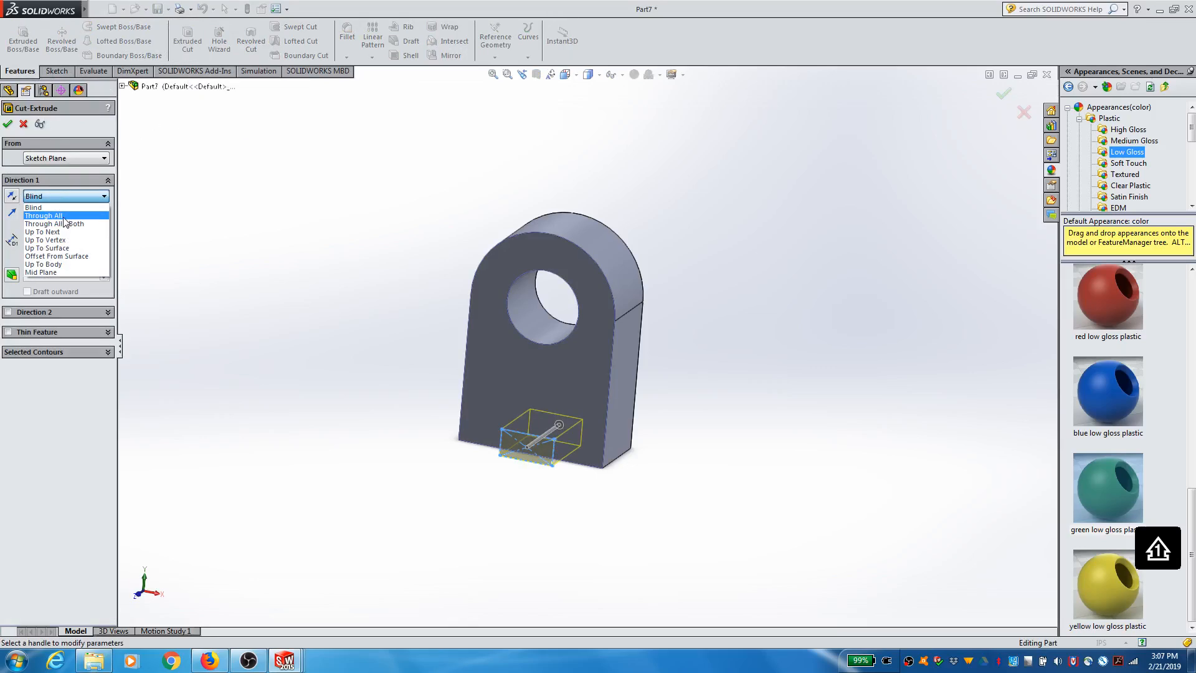
left_click(66, 218)
left_click(8, 122)
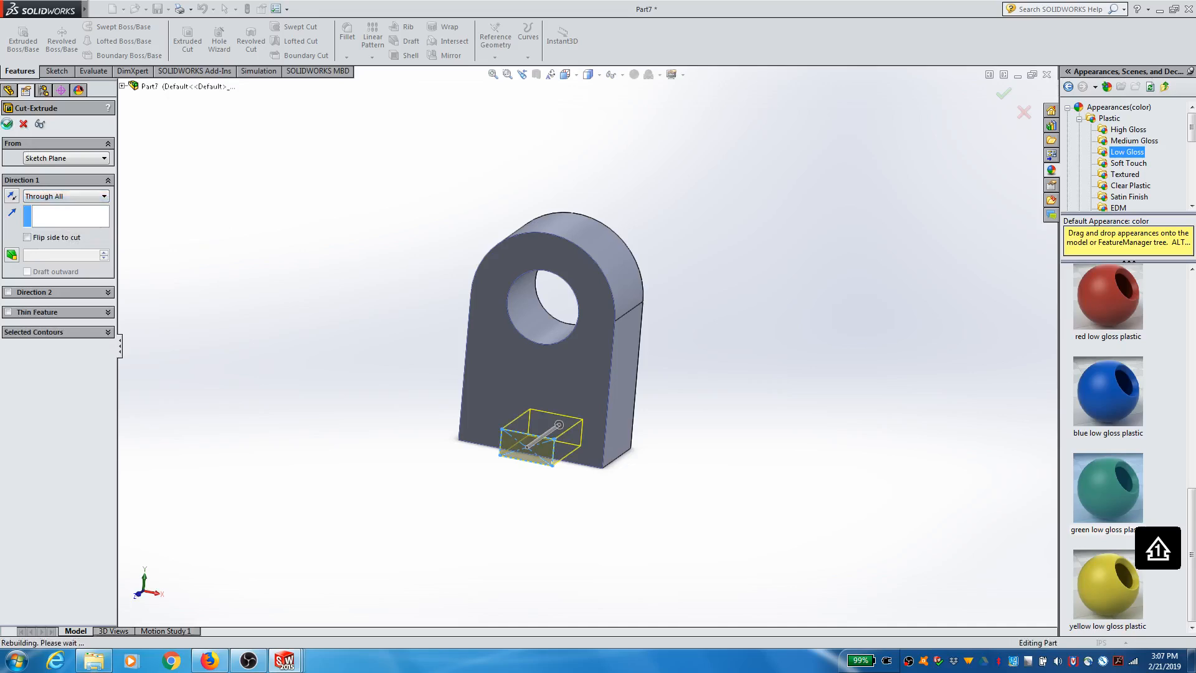
Delete the notch's cut feature while keeping its rectangle sketch
middle_click_drag(574, 548, 556, 506)
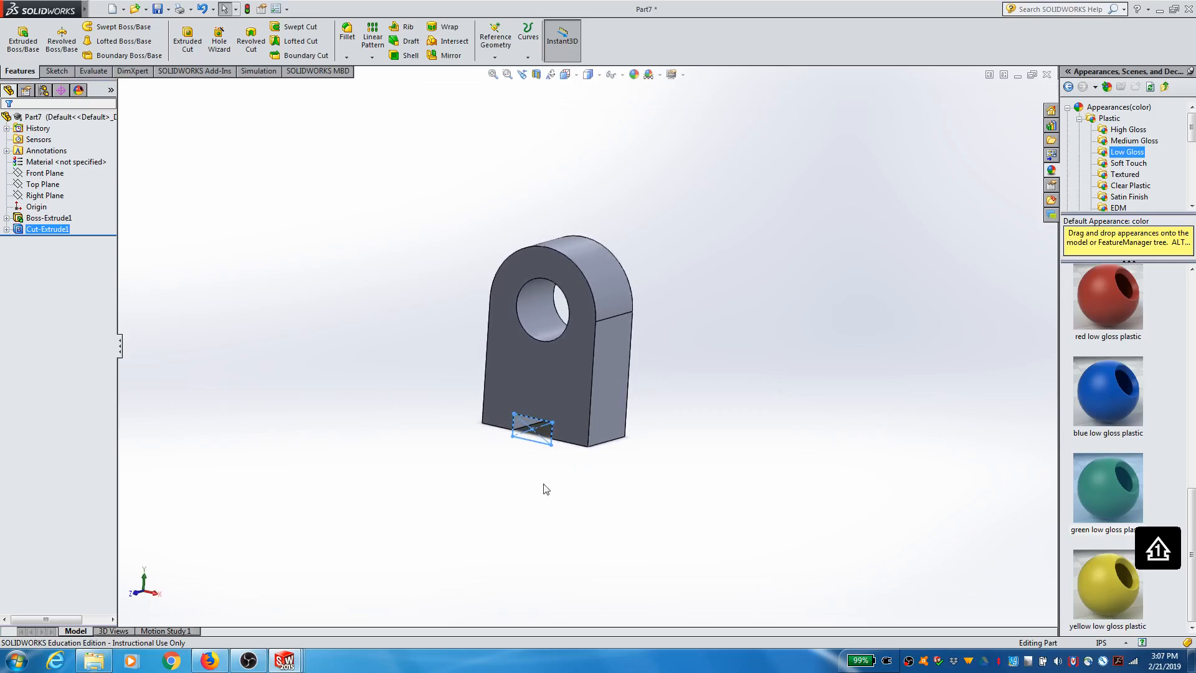
scroll(541, 483, "down", 3)
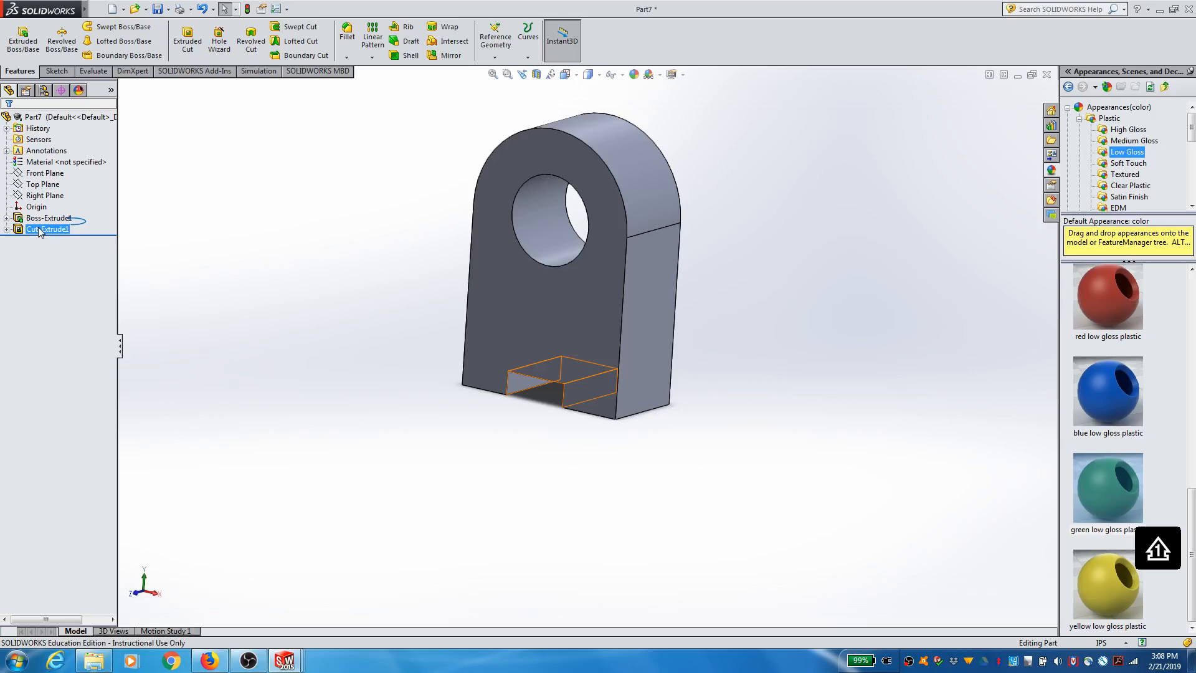
right_click(39, 232)
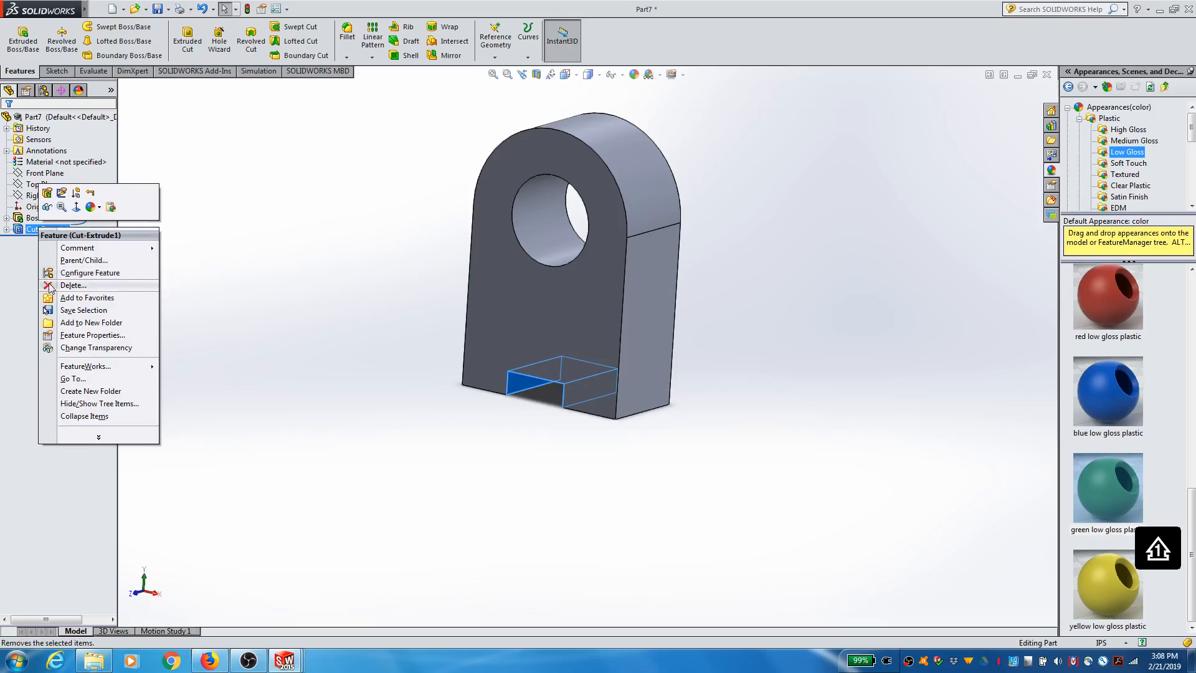
left_click(51, 288)
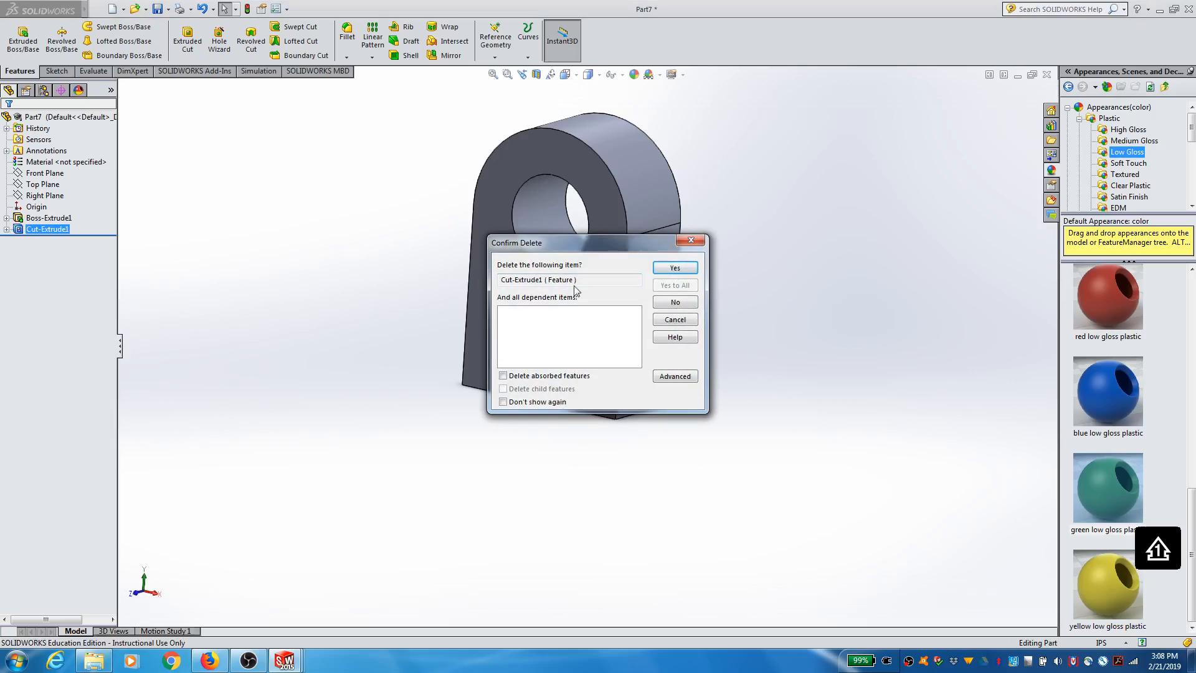
left_click(673, 269)
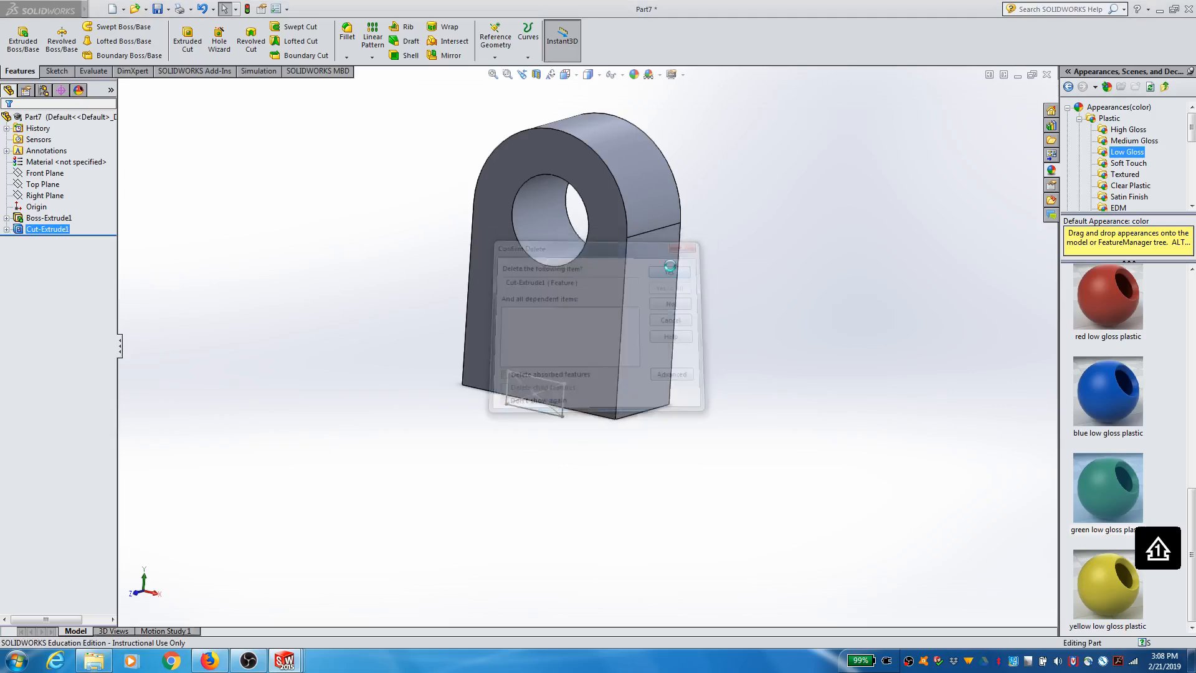
Delete the leftover notch rectangle sketch from the part
left_click(52, 229)
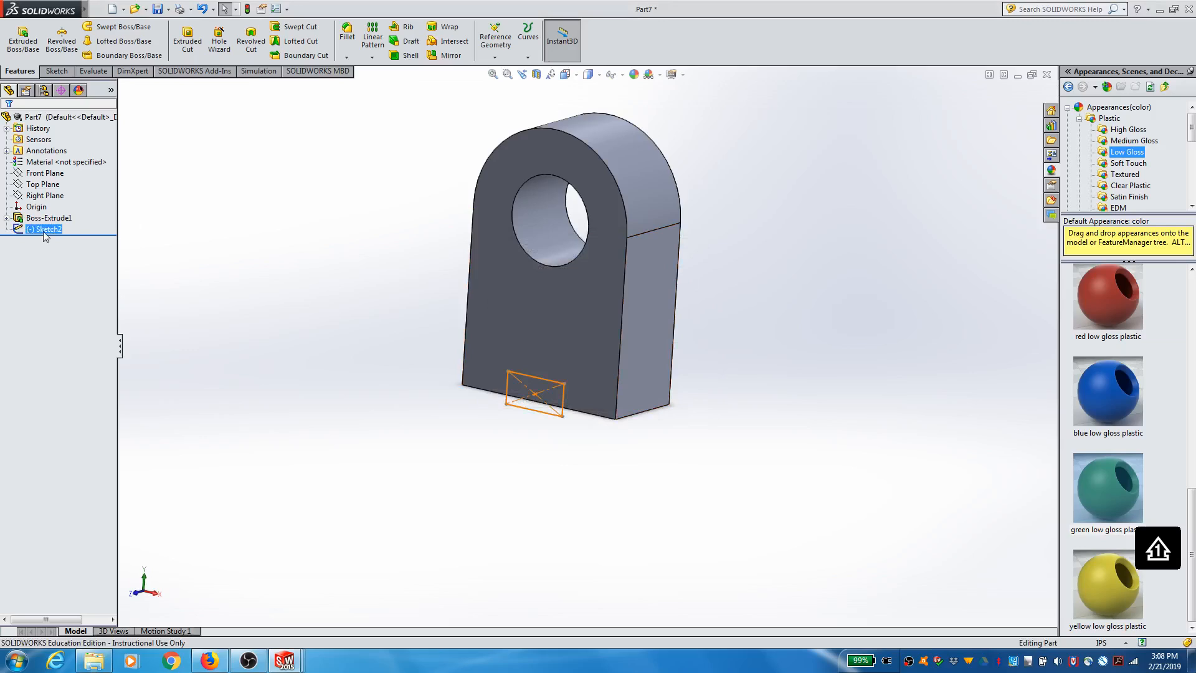
left_click(494, 411)
left_click(56, 229)
left_click(107, 253)
left_click(41, 230)
right_click(42, 233)
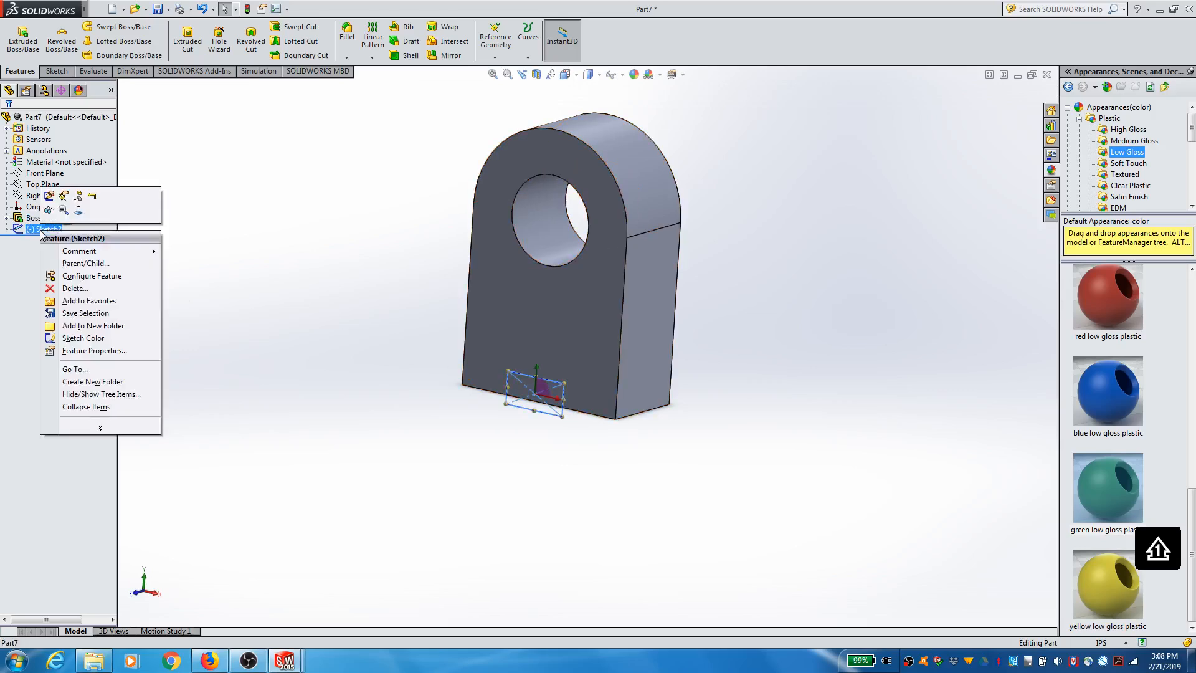
left_click(70, 292)
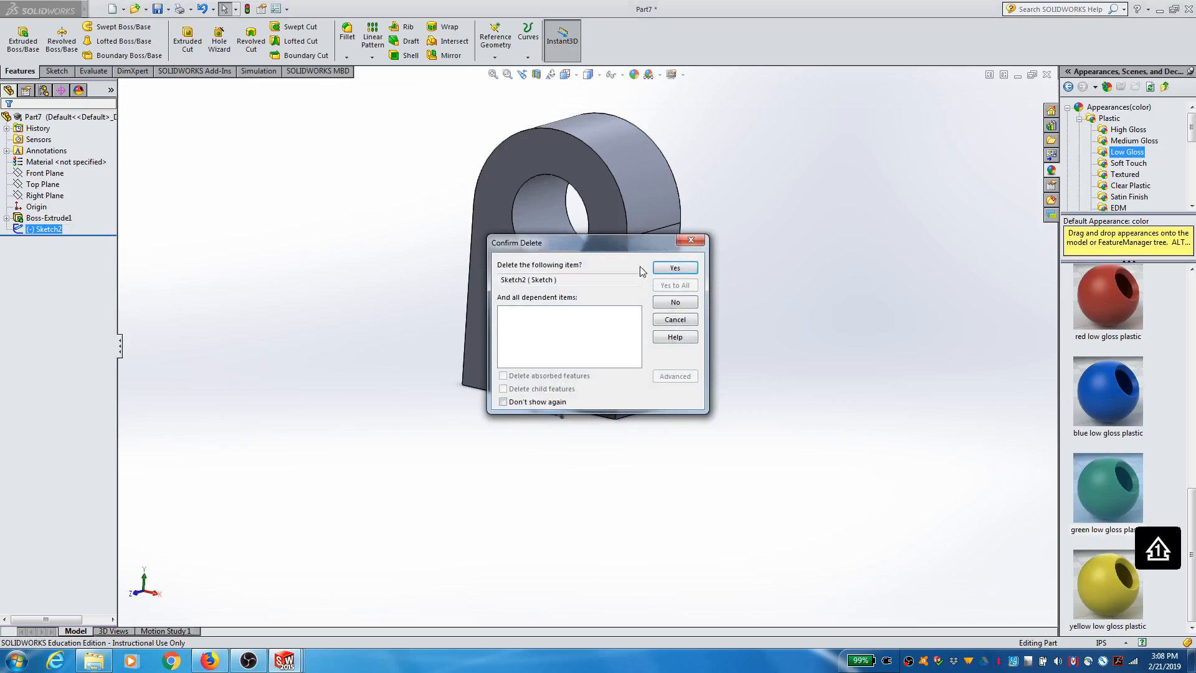
left_click(664, 266)
Open the base extrusion's profile sketch for editing and orient it to the Front view
mouse_move(332, 415)
middle_mouse_down()
mouse_move(480, 339)
mouse_move(355, 380)
mouse_move(333, 455)
mouse_move(318, 414)
mouse_move(336, 417)
middle_mouse_up()
scroll(598, 287, "down", 2)
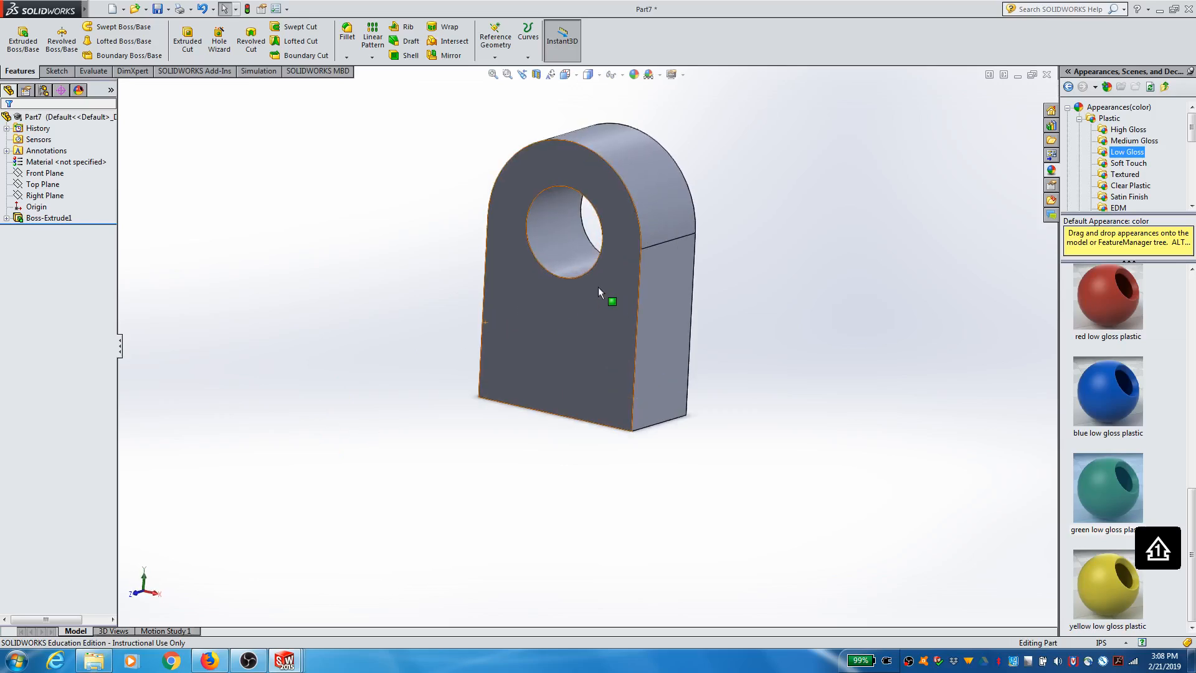
scroll(598, 286, "down", 1)
scroll(598, 287, "up", 1)
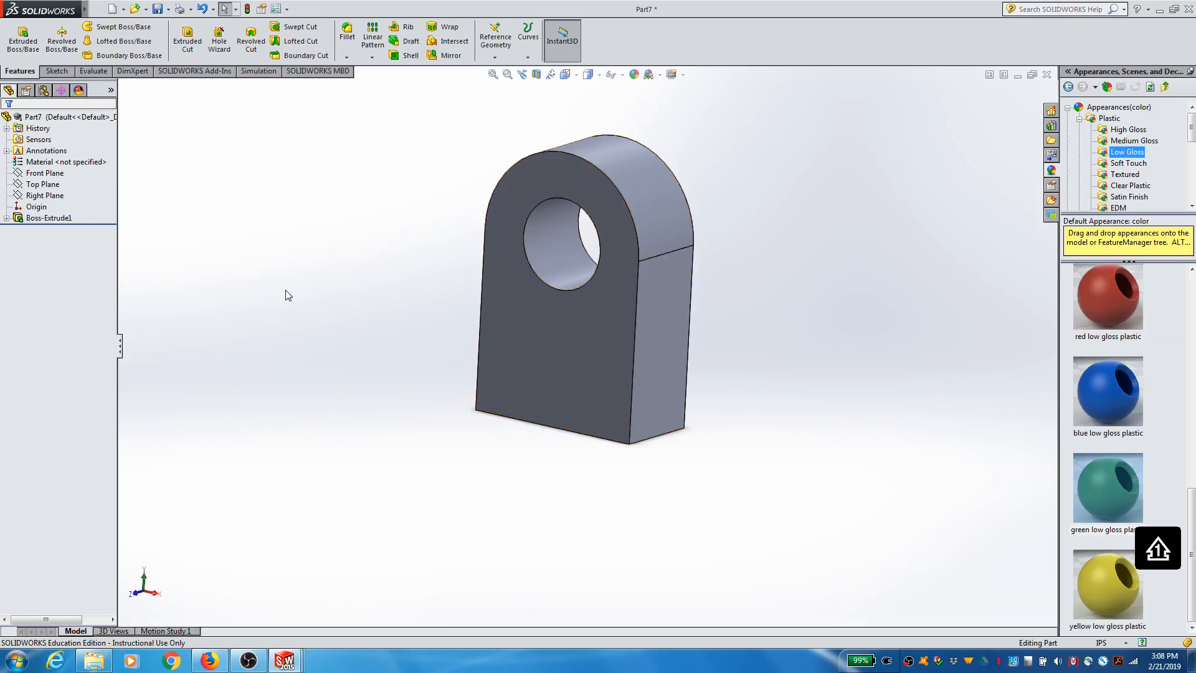
left_click(7, 218)
left_click(55, 229)
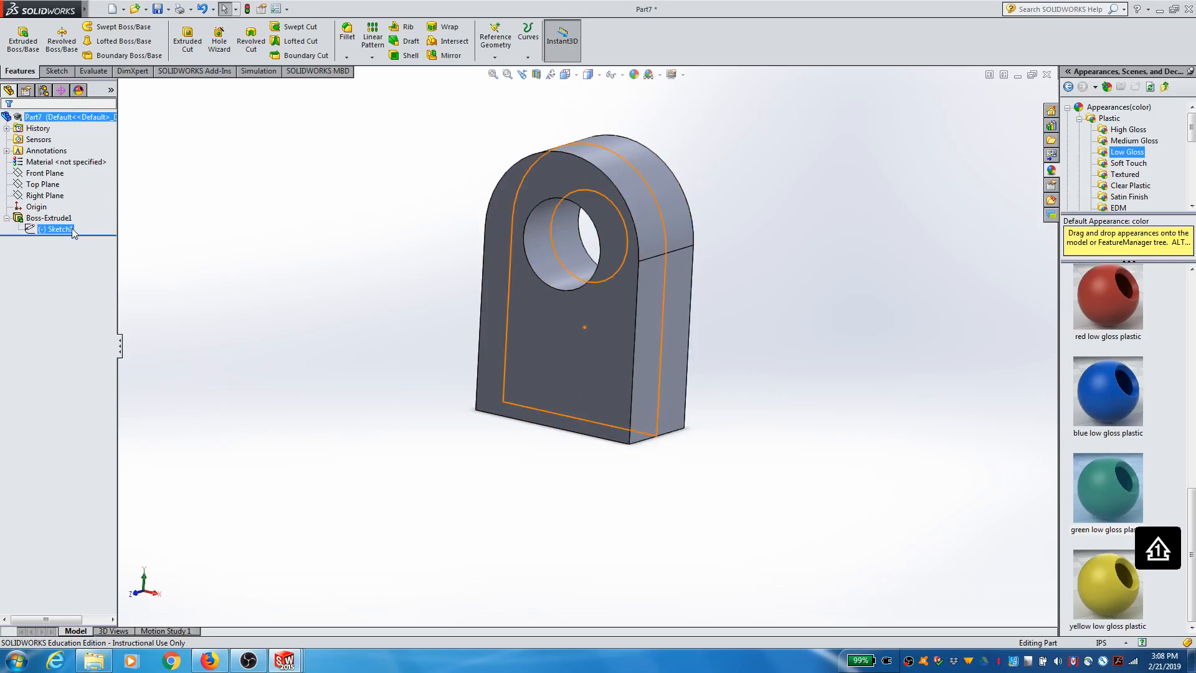
left_click(70, 222)
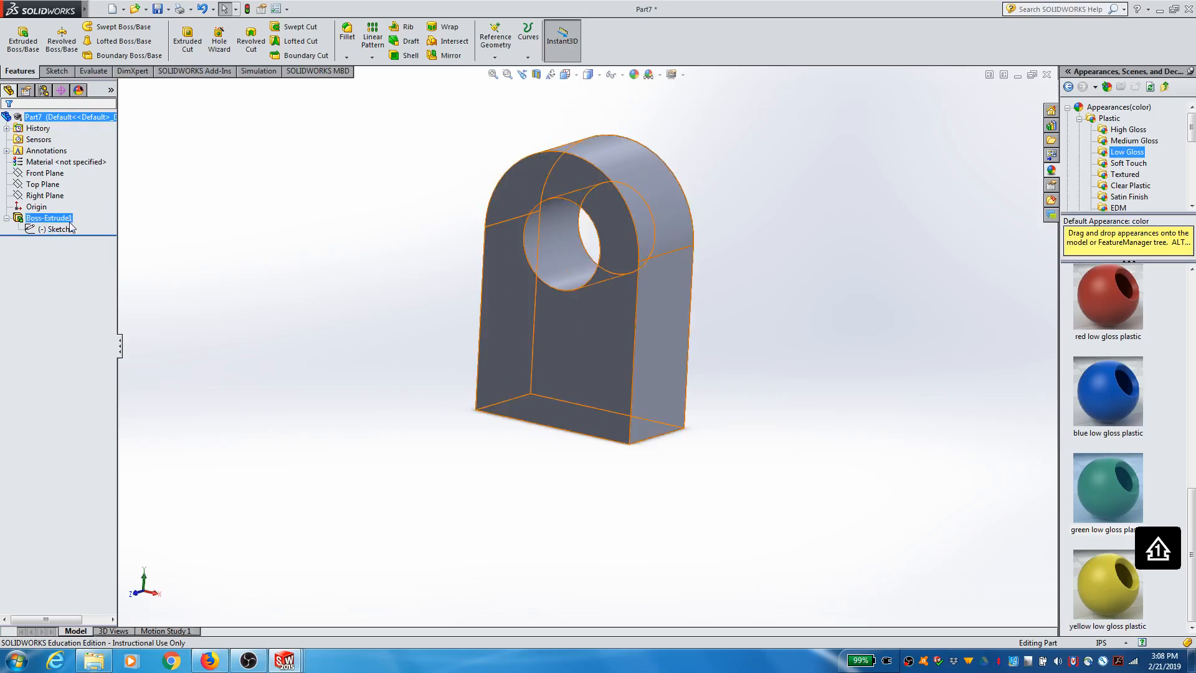
left_click(73, 229)
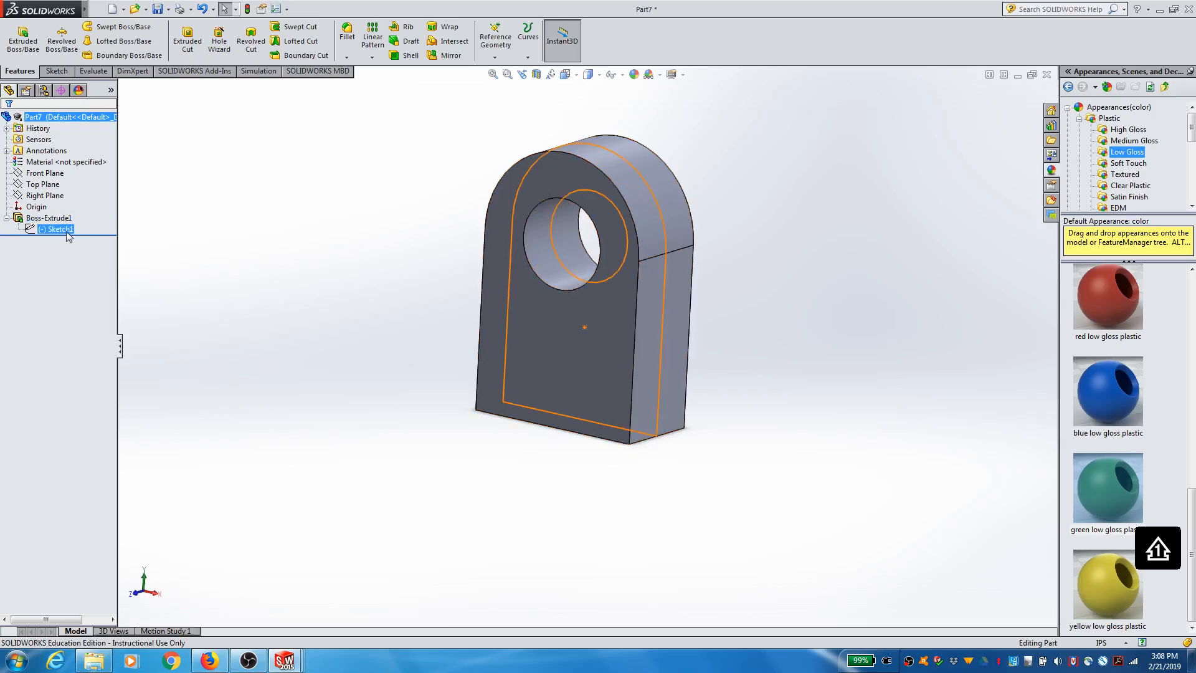
left_click(67, 223)
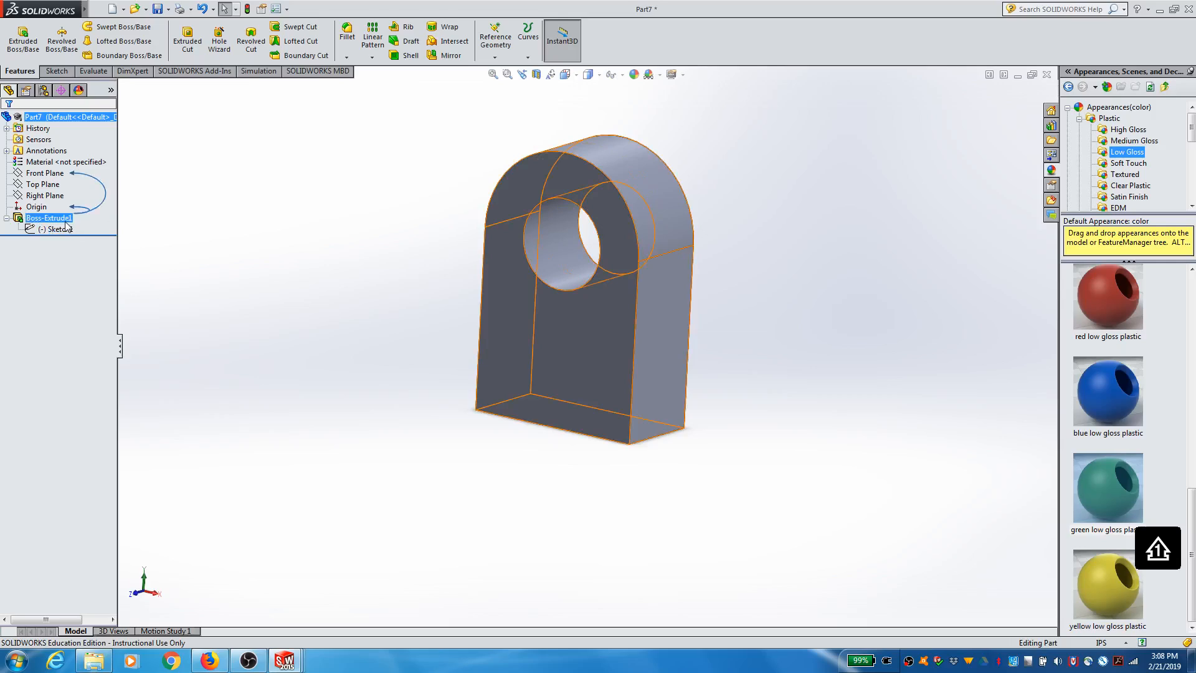
left_click(67, 230)
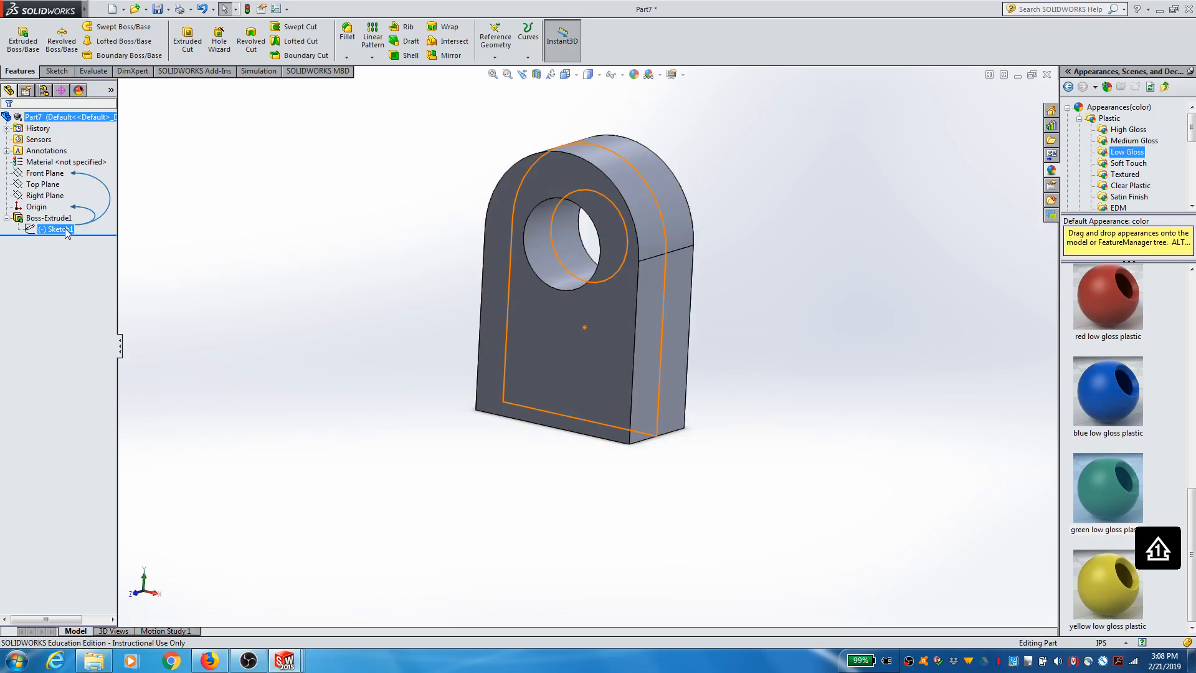
right_click(66, 231)
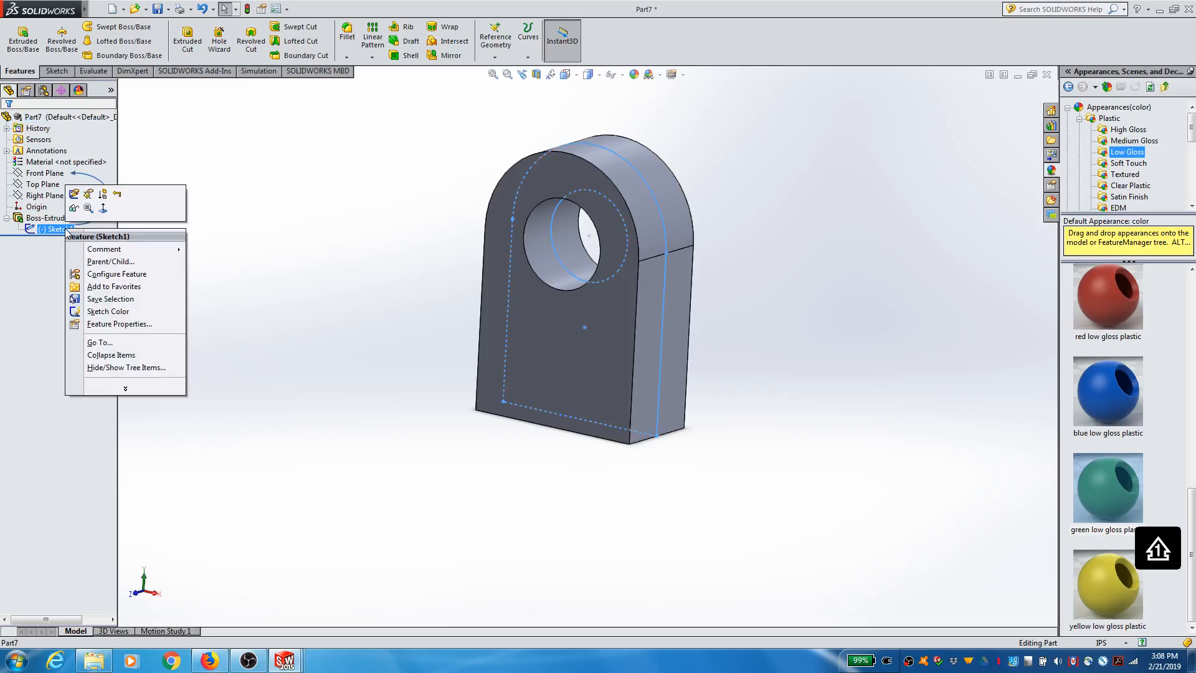
left_click(74, 195)
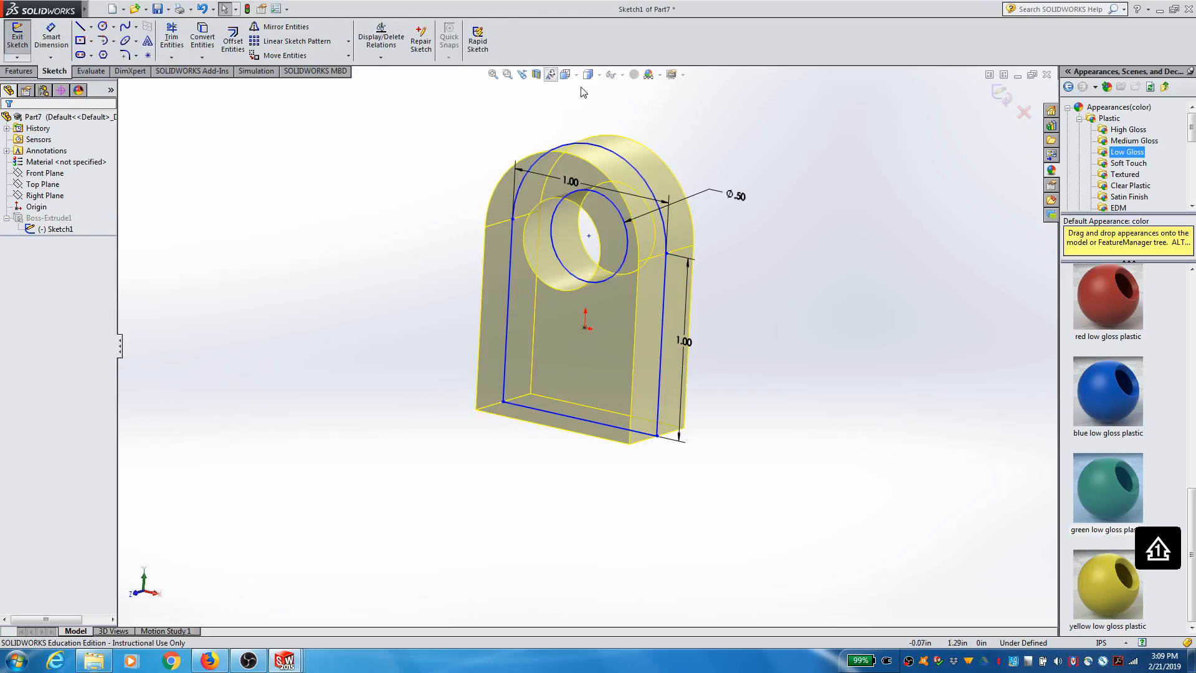
left_click(567, 76)
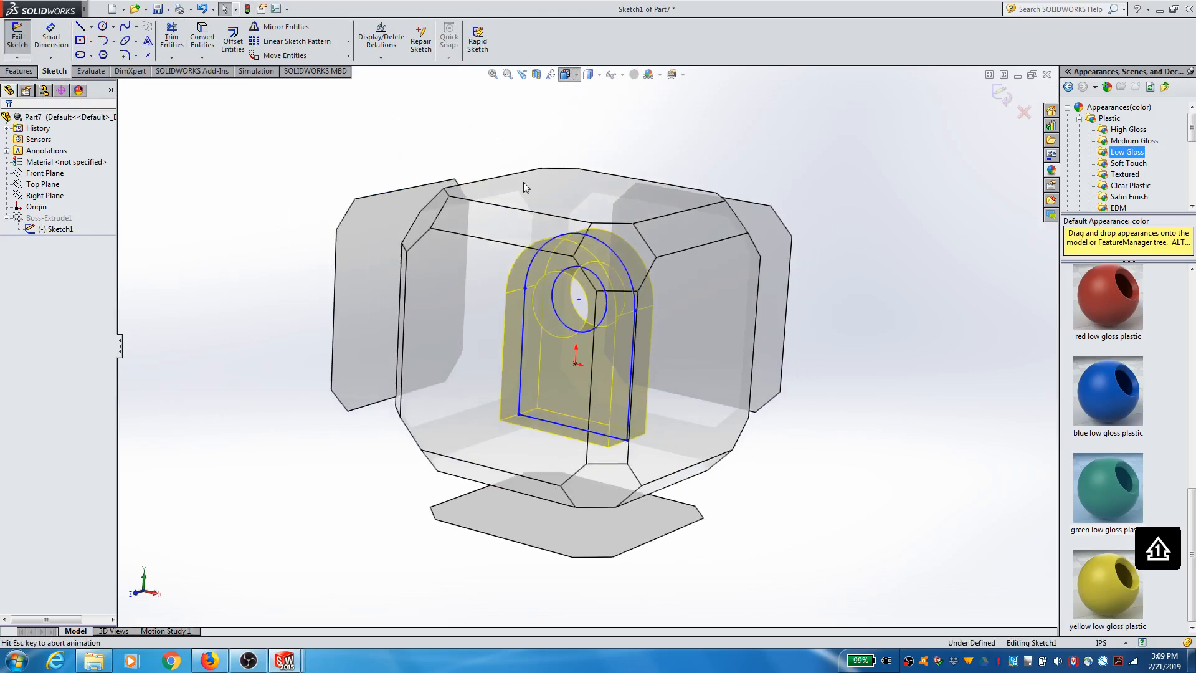
left_click(478, 332)
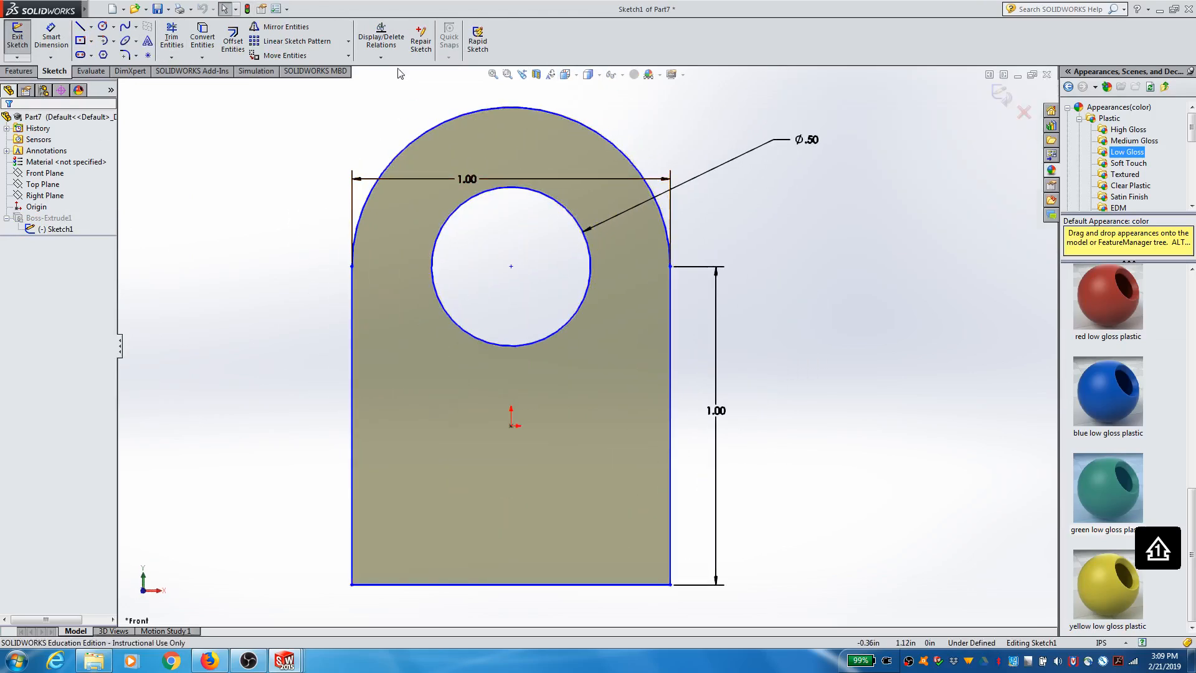
Sketch a center rectangle about 0.24 by 0.16 in, centered on the midpoint of the profile's bottom edge
left_click(80, 41)
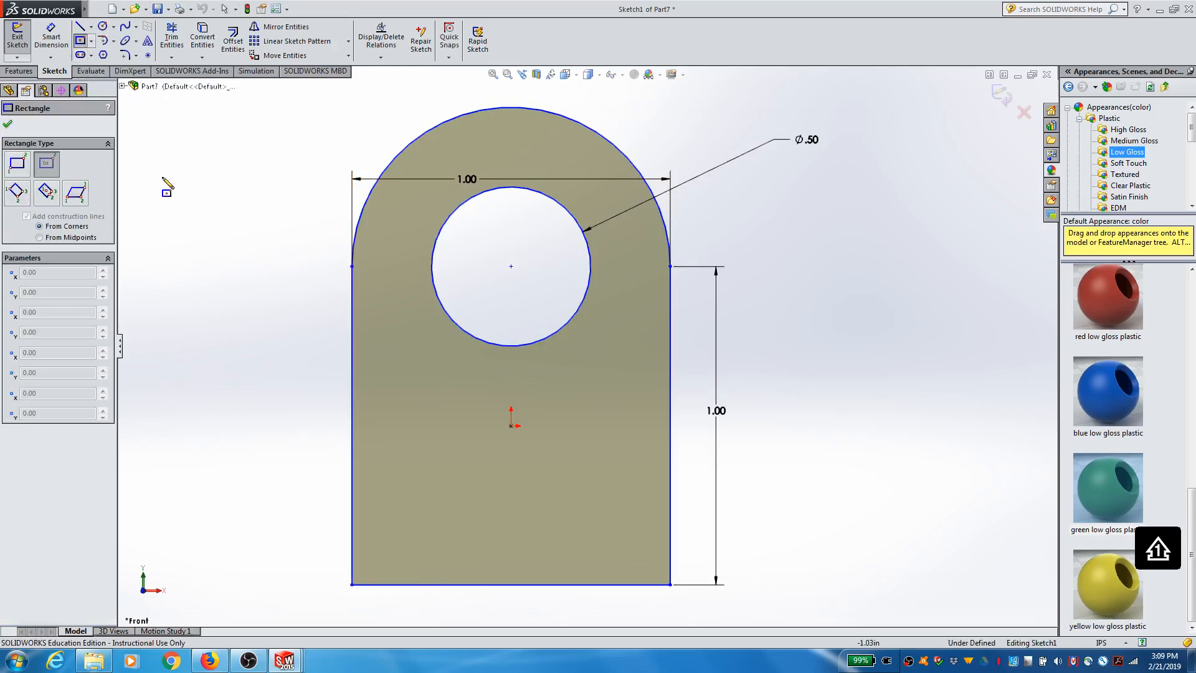
left_click(510, 583)
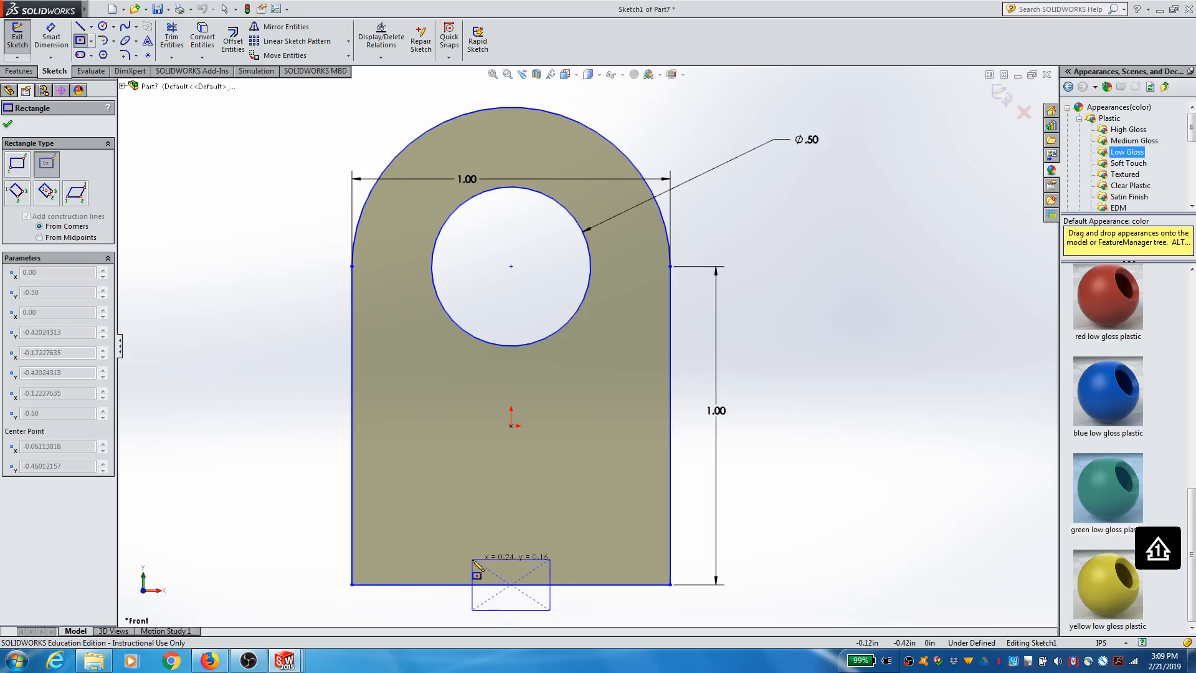
left_click(473, 560)
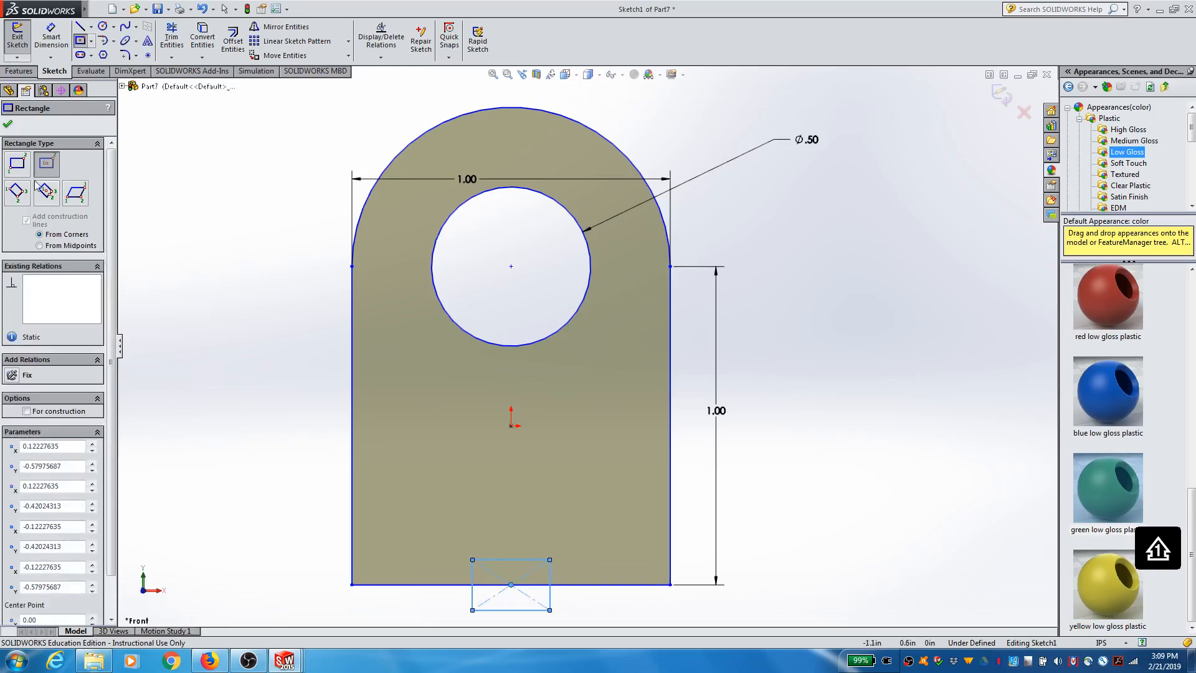
left_click(7, 125)
Dimension the rectangle's height and width to 0.25 in each
left_click(51, 37)
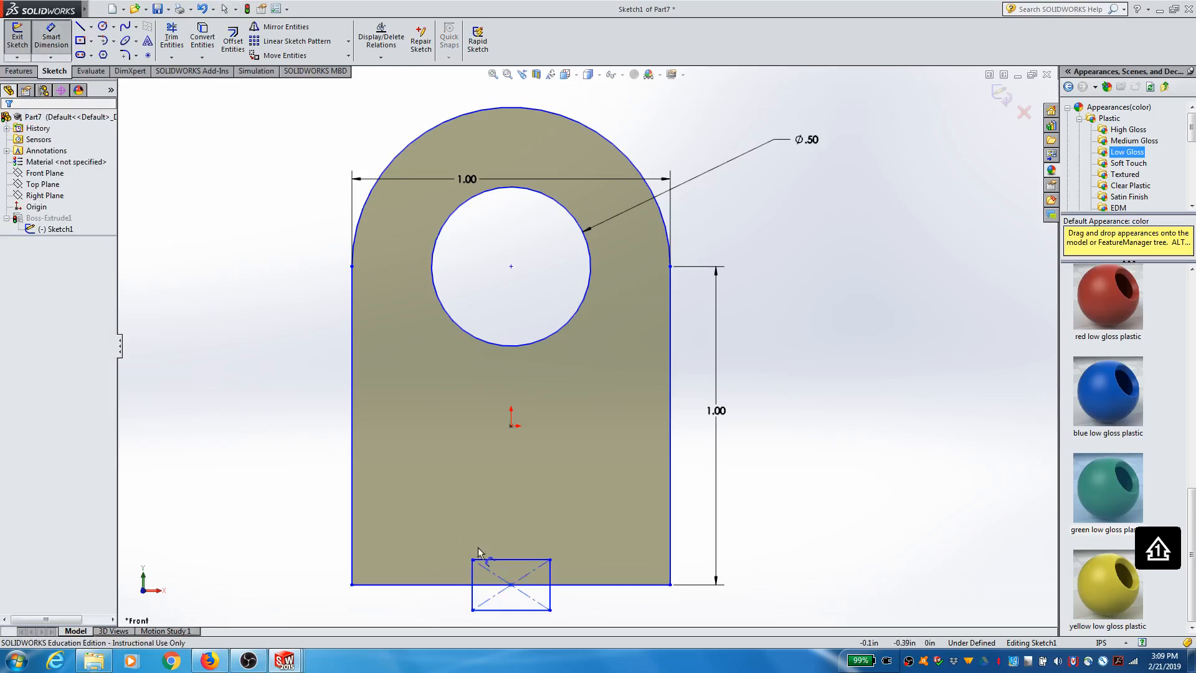
left_click(550, 580)
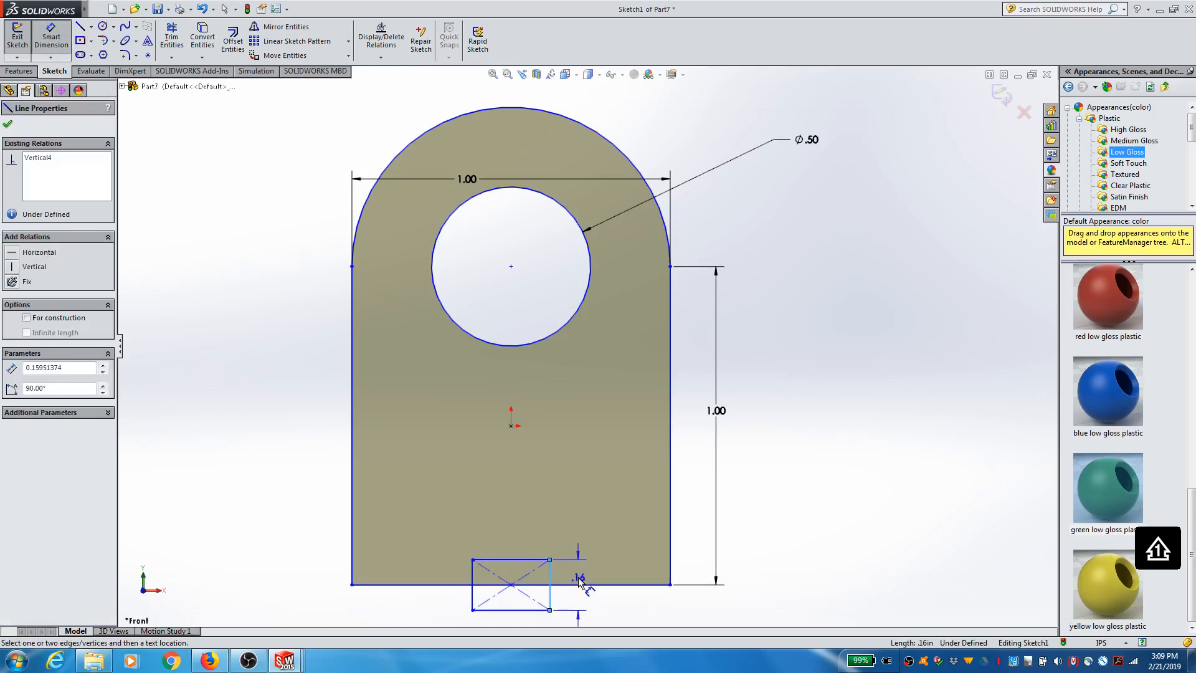
left_click(579, 583)
type(".25")
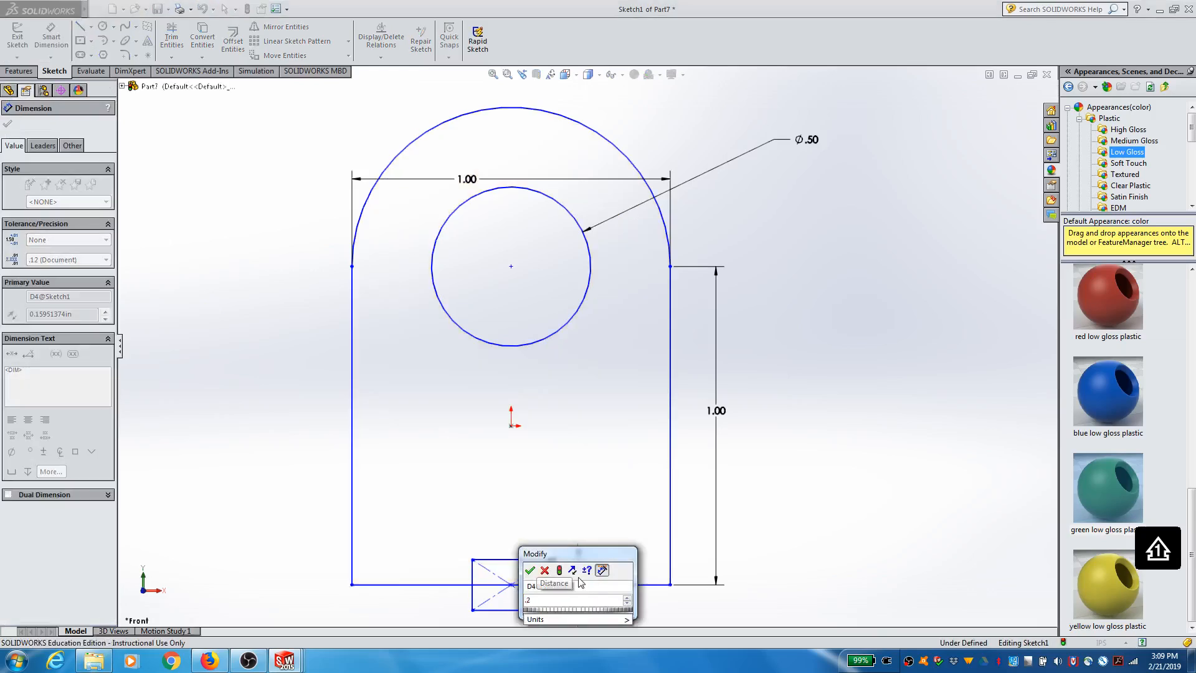
key("Return")
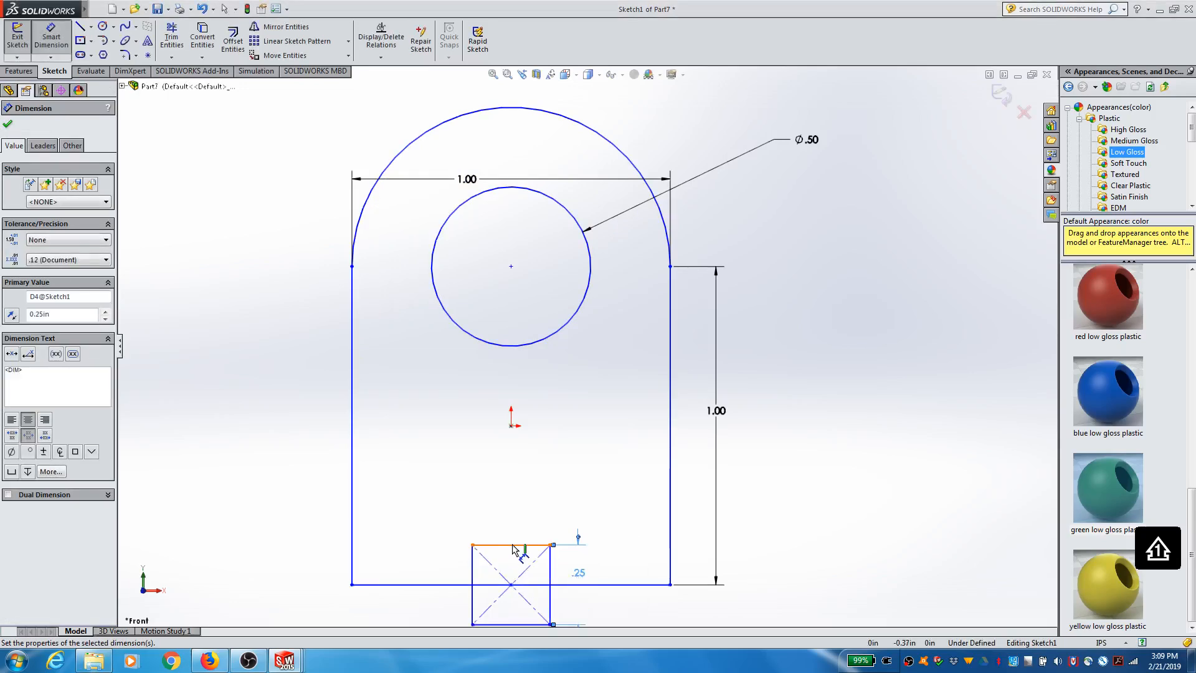
left_click(517, 544)
left_click(515, 520)
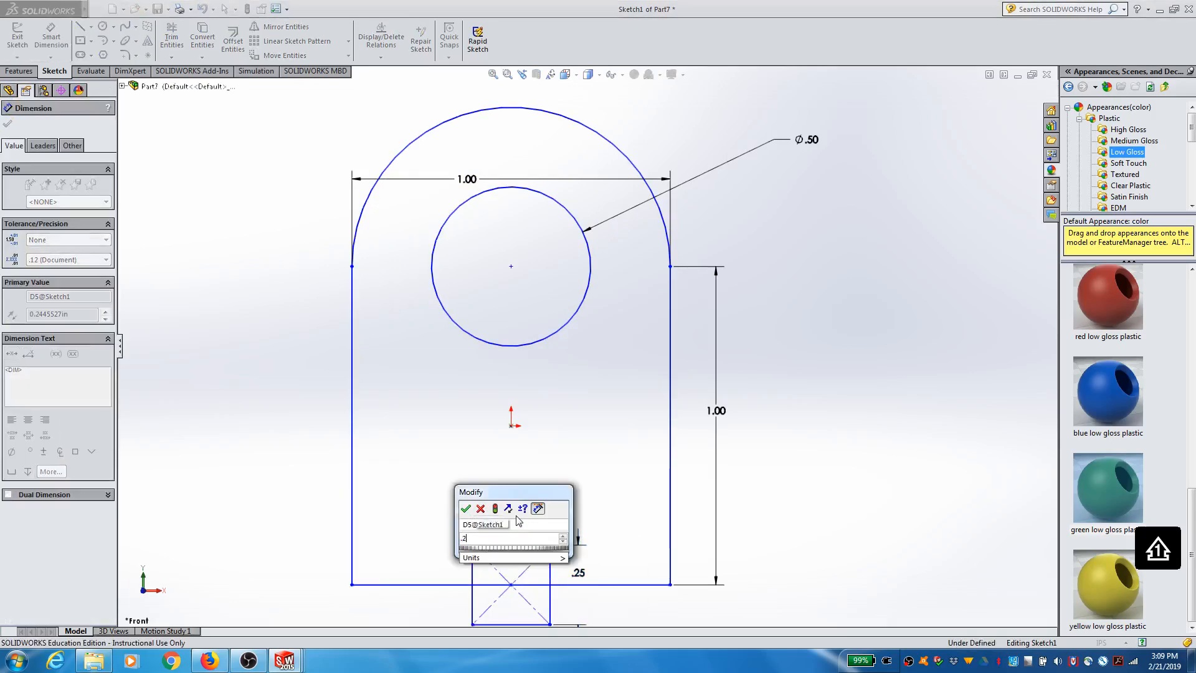
key("Return")
scroll(520, 521, "up", 2)
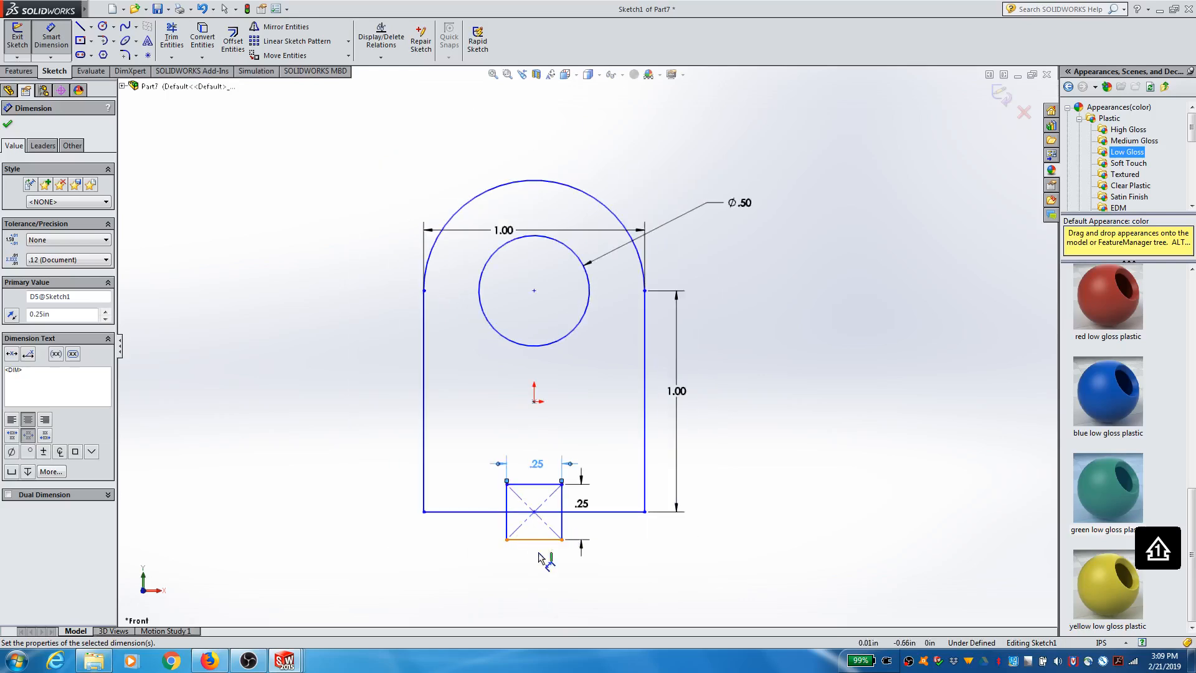
left_click(8, 125)
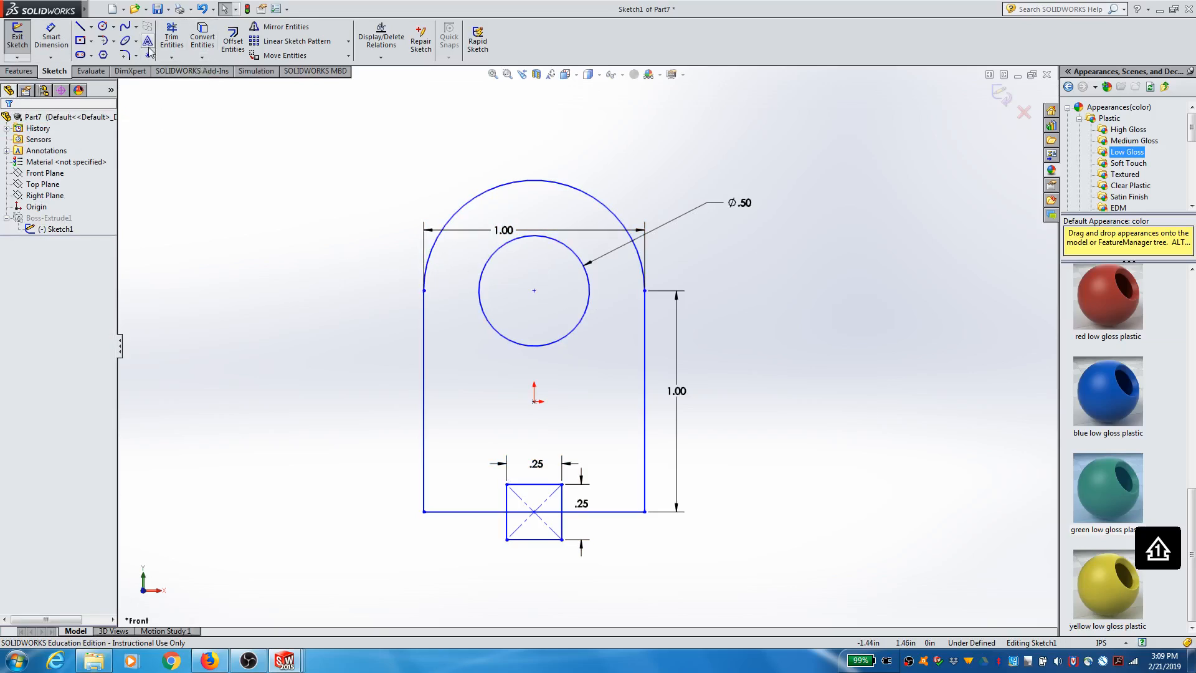
Trim the rectangle's lower half and the bottom-edge segment inside it to form an open notch, accepting deletion of associated dimensions
left_click(171, 38)
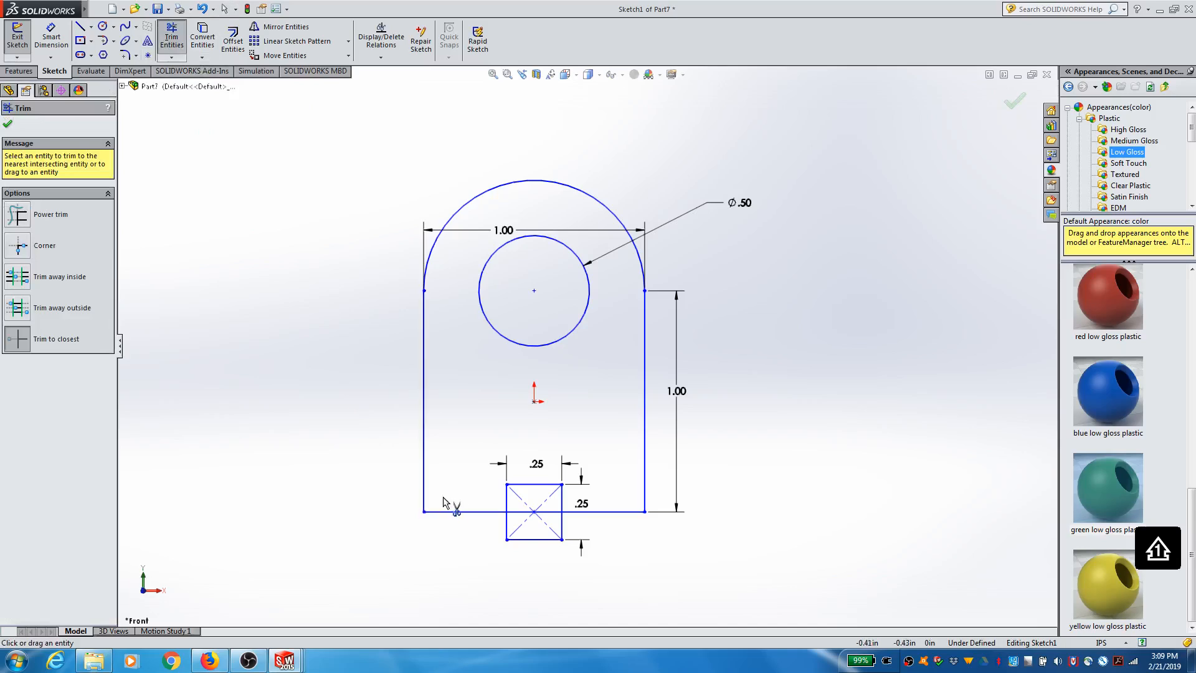
left_click(527, 540)
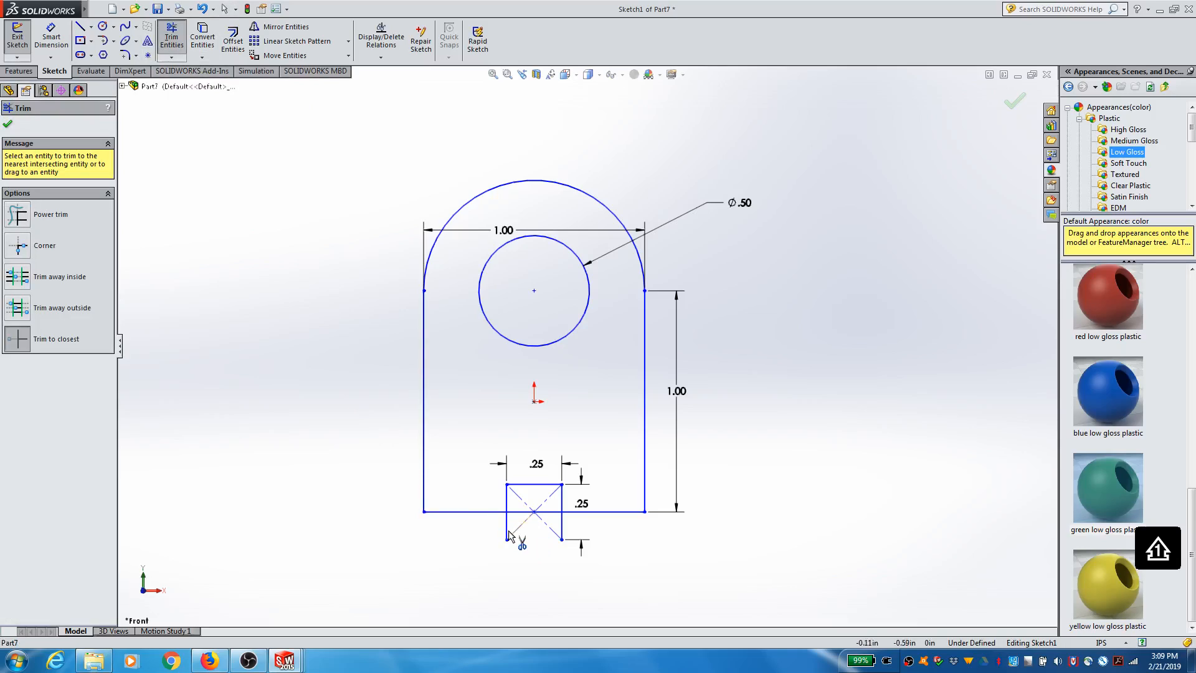
left_click(507, 527)
left_click(543, 527)
left_click(562, 529)
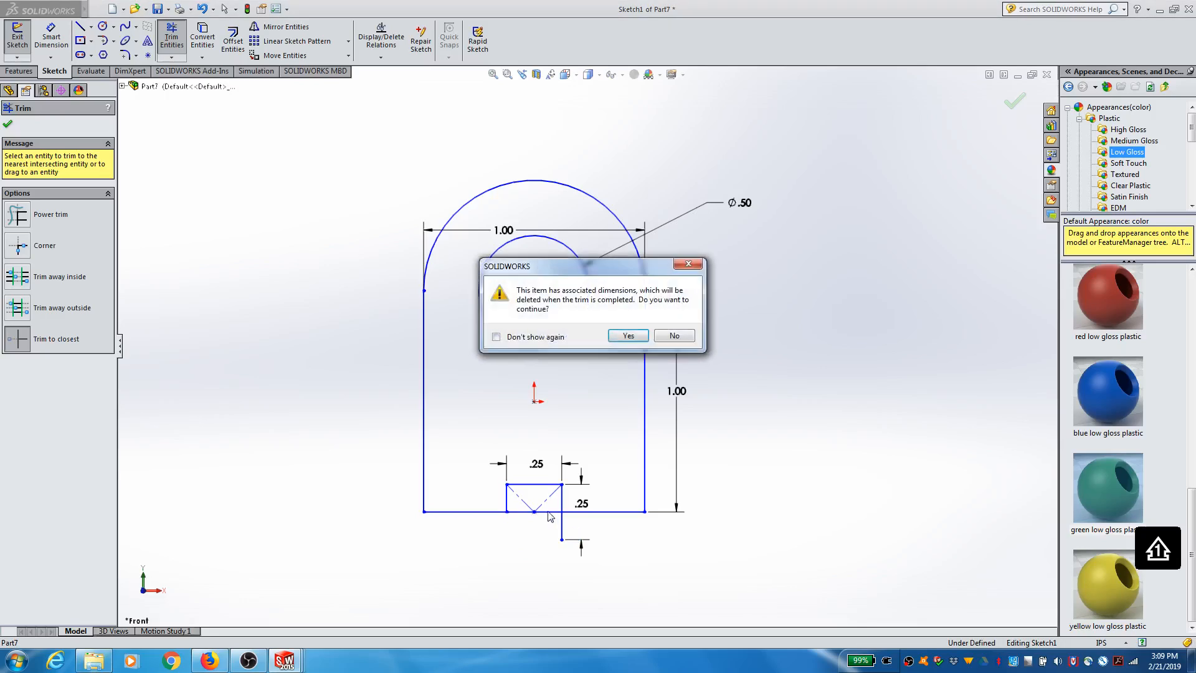
left_click(626, 336)
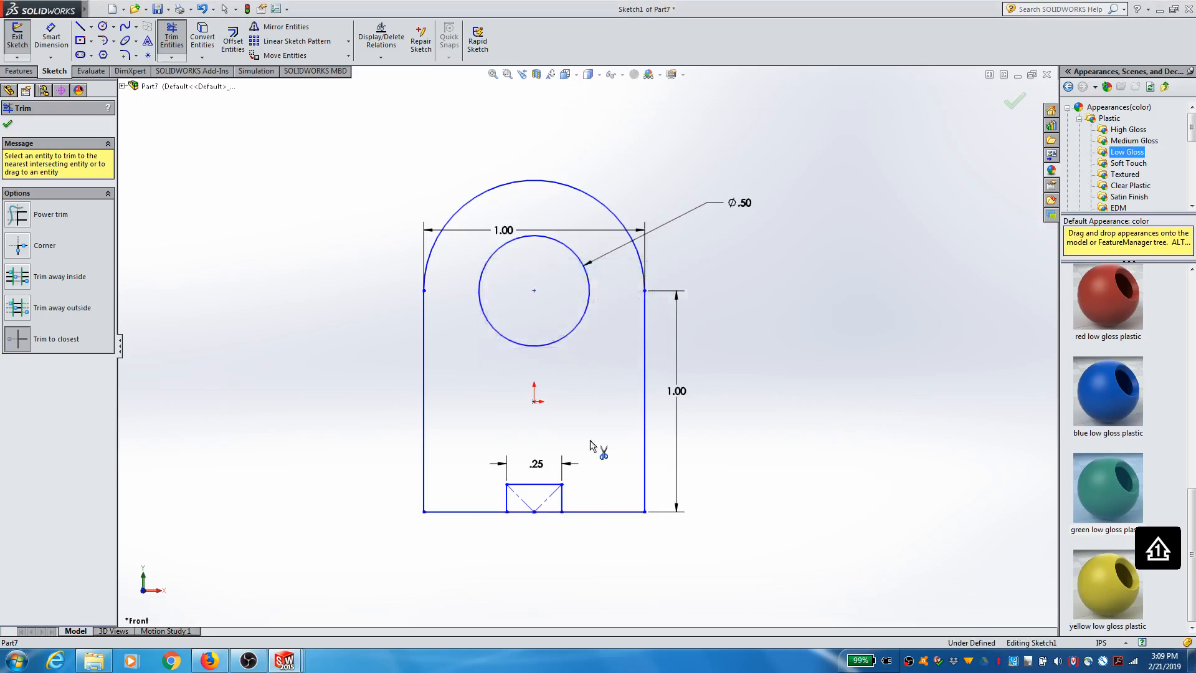
left_click(551, 514)
left_click(628, 335)
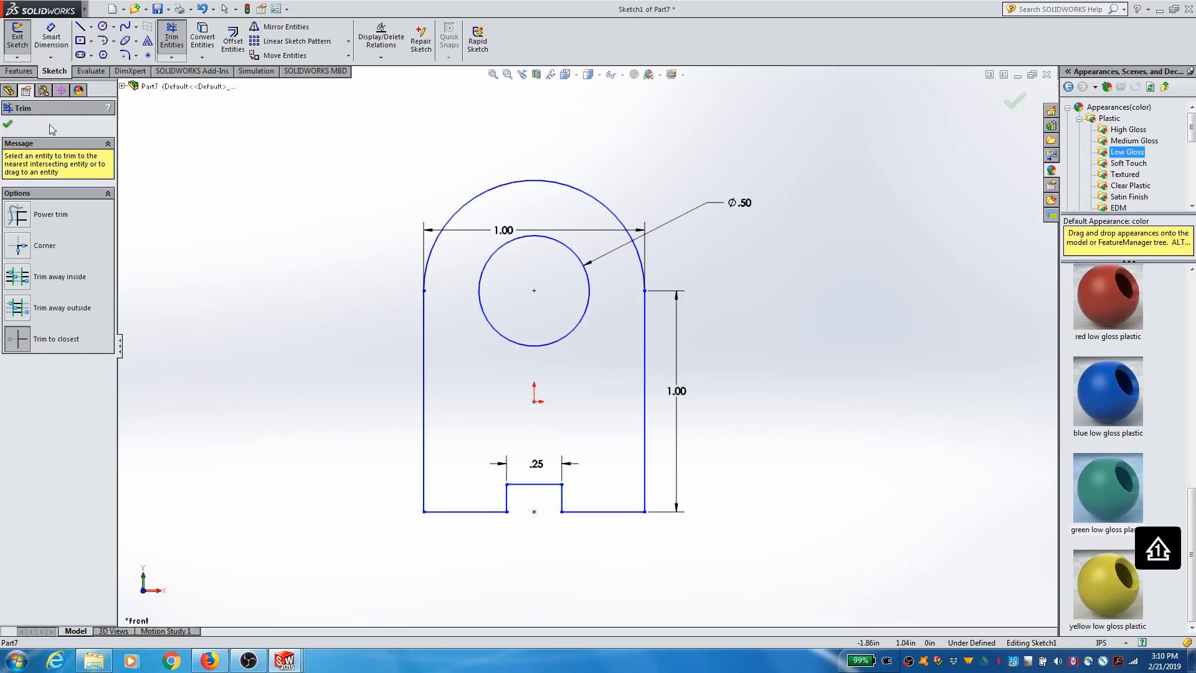
left_click(8, 126)
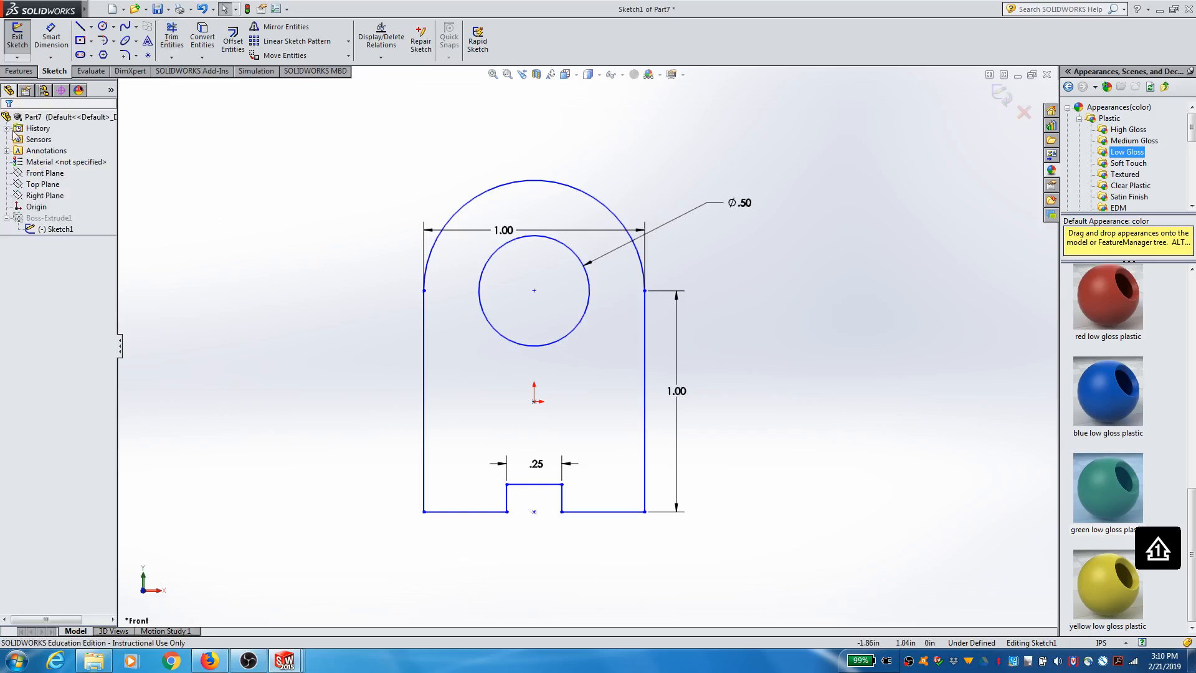
Inspect the notched profile sketch from different angles and orient it upright in the Back view
mouse_move(872, 334)
middle_mouse_down()
mouse_move(827, 270)
mouse_move(758, 363)
mouse_move(807, 325)
mouse_move(863, 367)
mouse_move(697, 497)
mouse_move(608, 417)
mouse_move(808, 366)
mouse_move(766, 219)
mouse_move(815, 158)
middle_mouse_up()
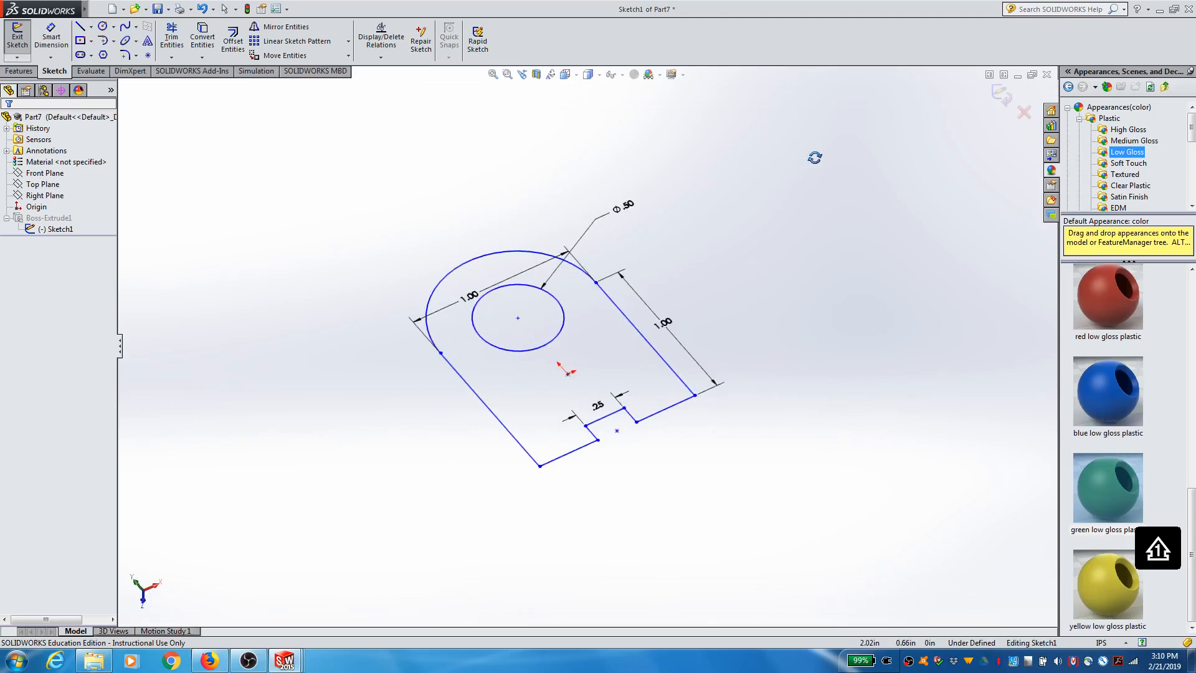
left_click(565, 74)
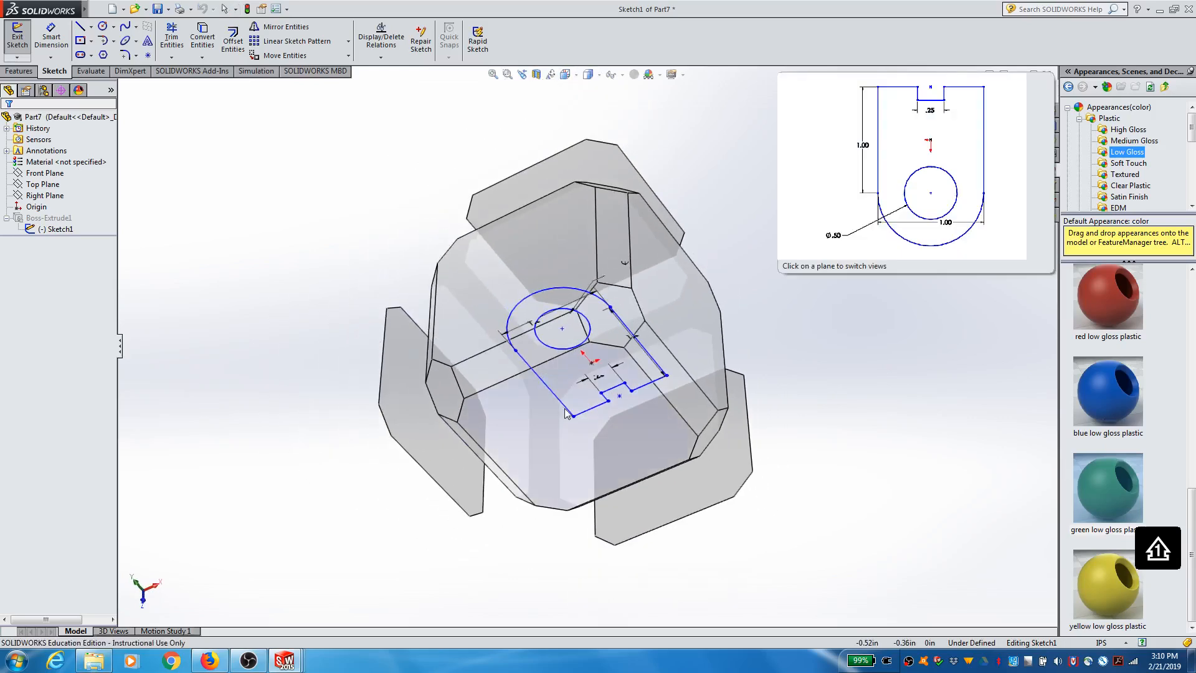
left_click(564, 410)
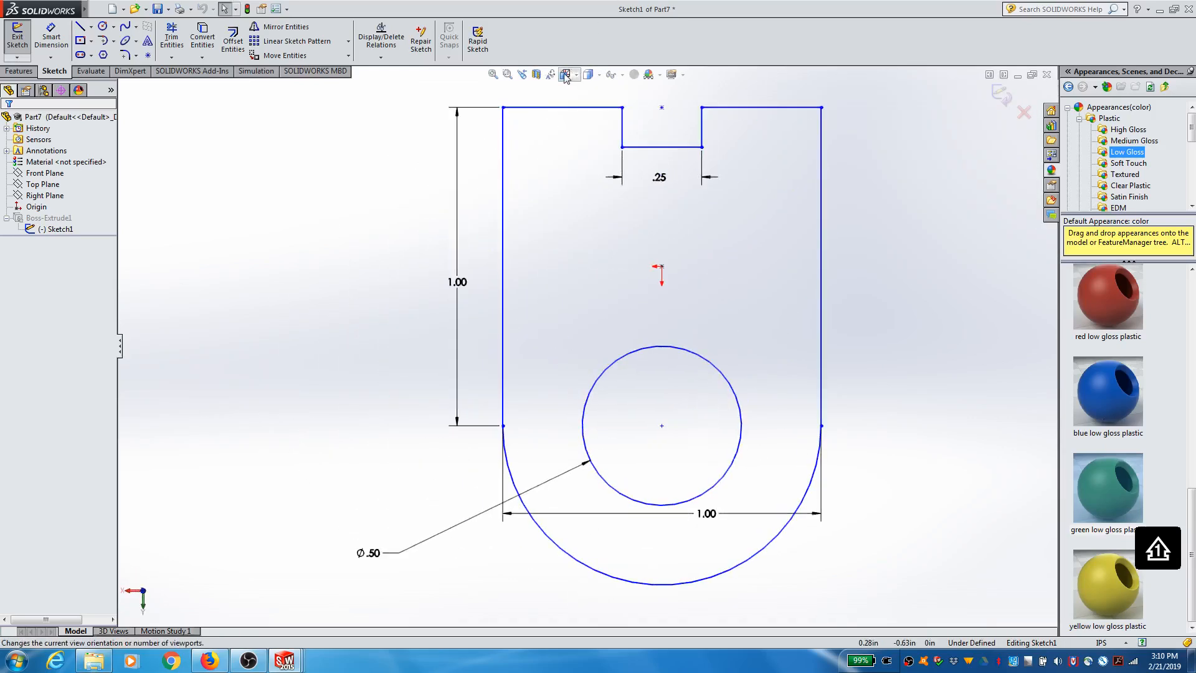
key("space")
middle_click_drag(572, 440, 585, 87)
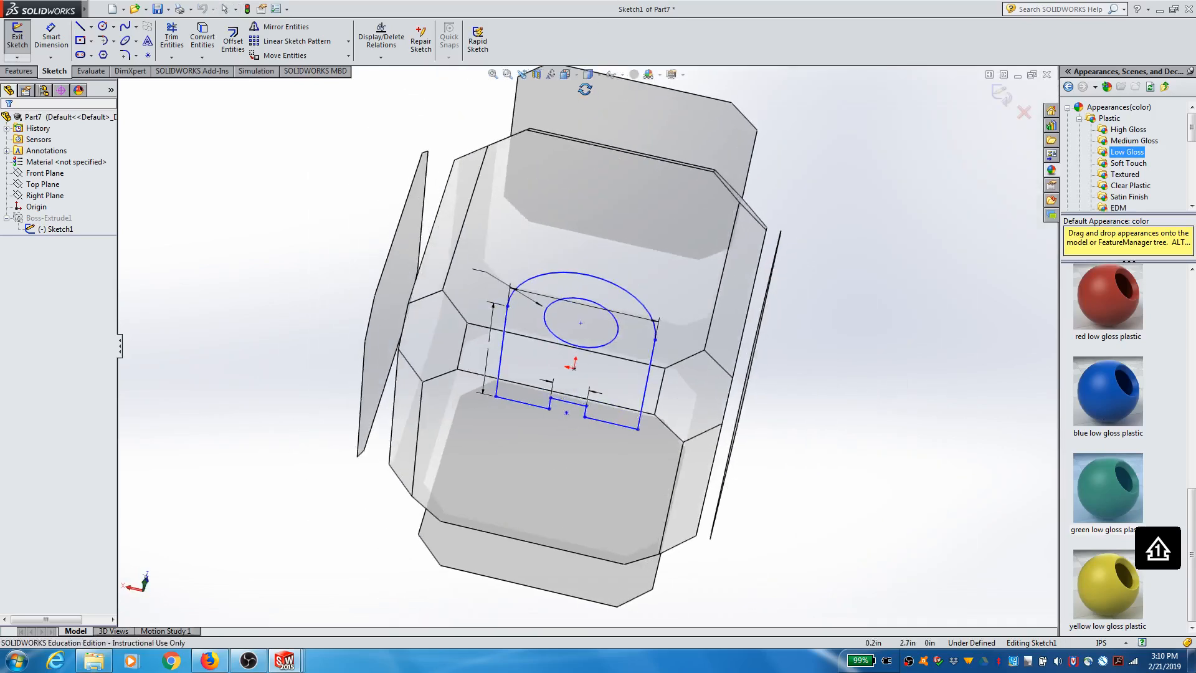
left_click(581, 438)
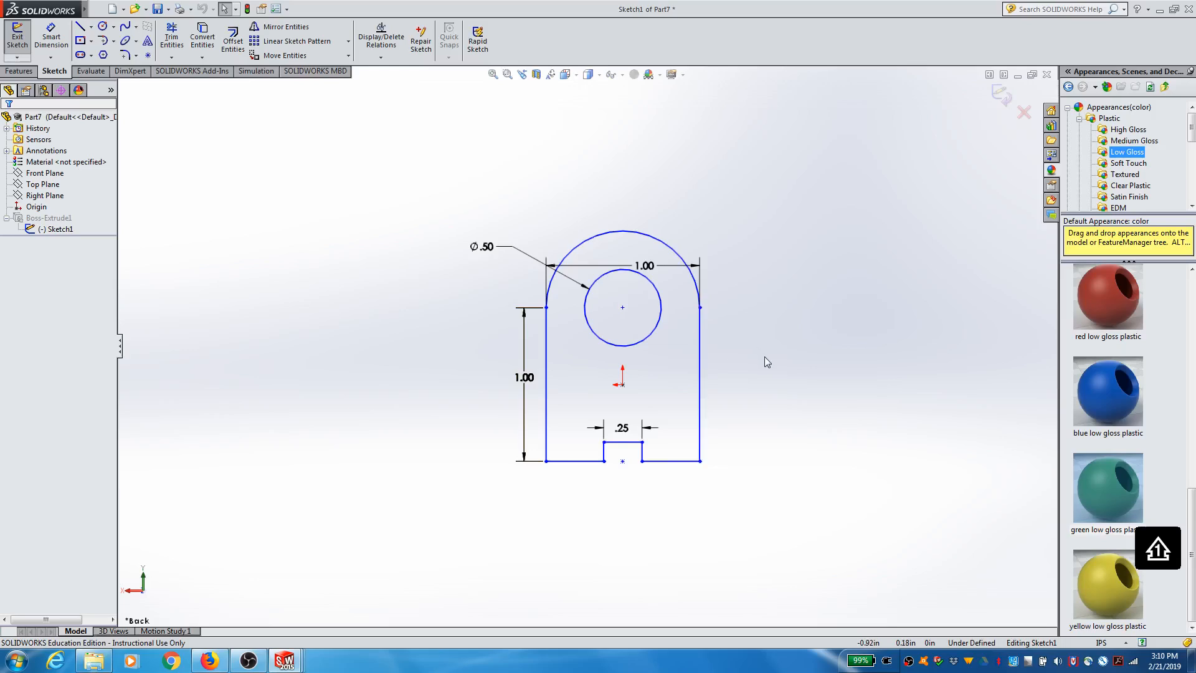
Exit the sketch to rebuild the extrusion with the notched profile, and inspect the solid at an angle and from the back
left_click(18, 38)
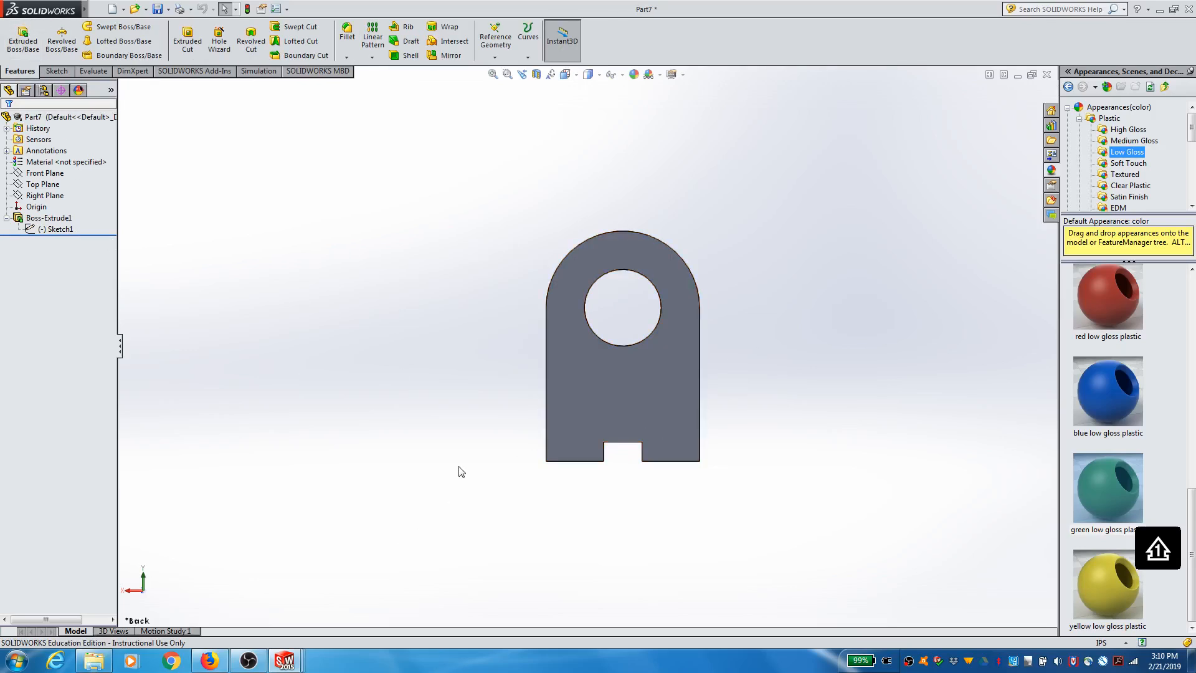
middle_click_drag(681, 468, 664, 495)
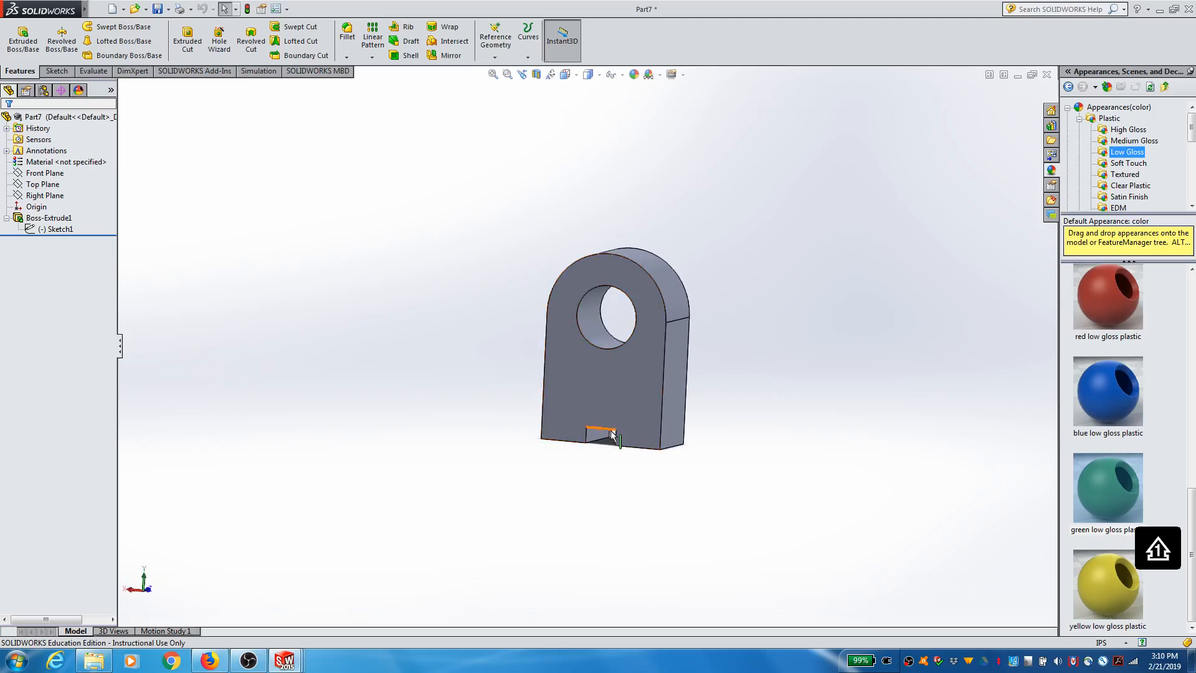
scroll(660, 464, "down", 2)
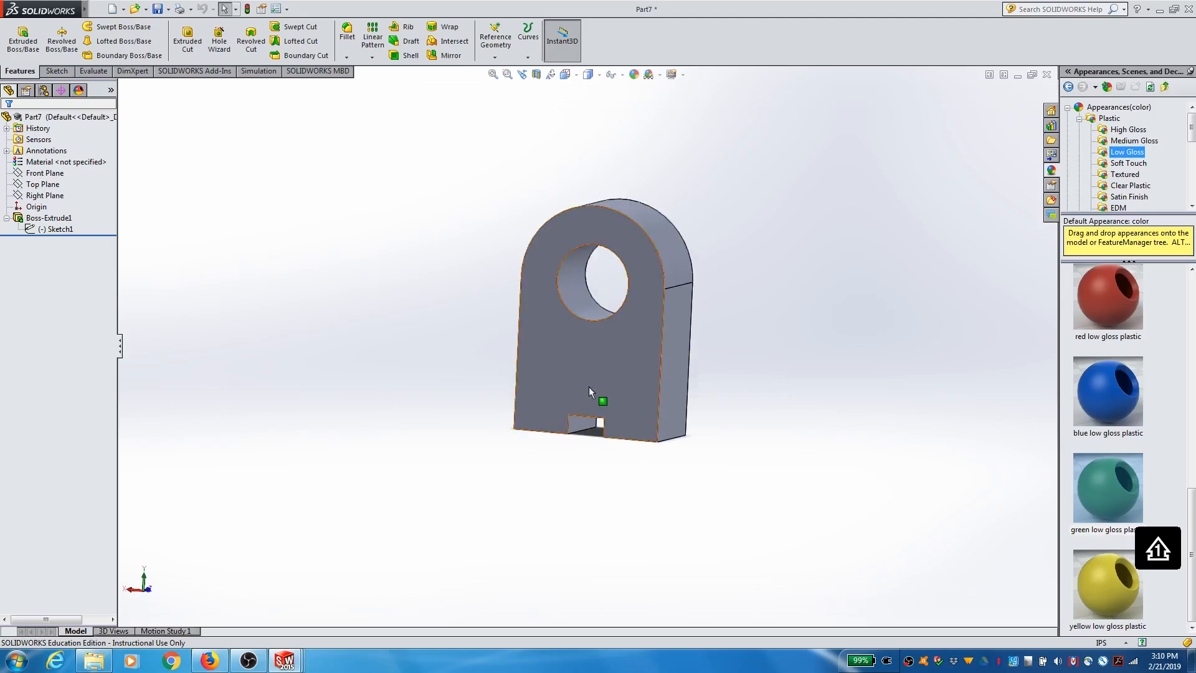
left_click(568, 77)
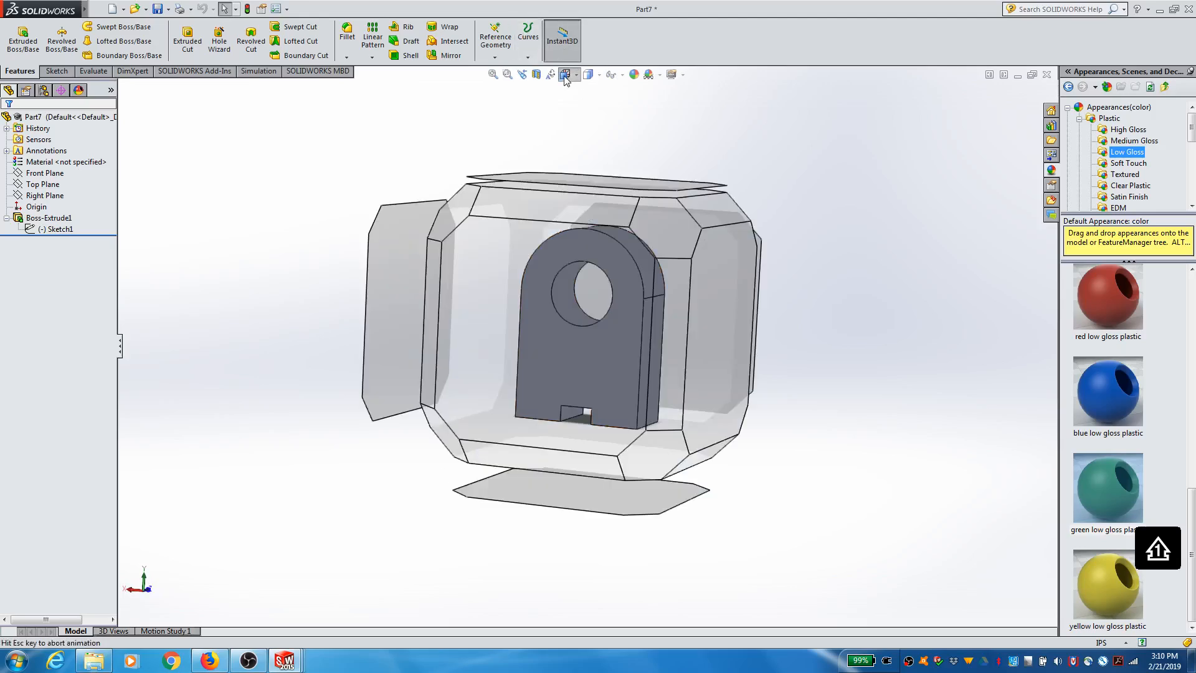
left_click(540, 344)
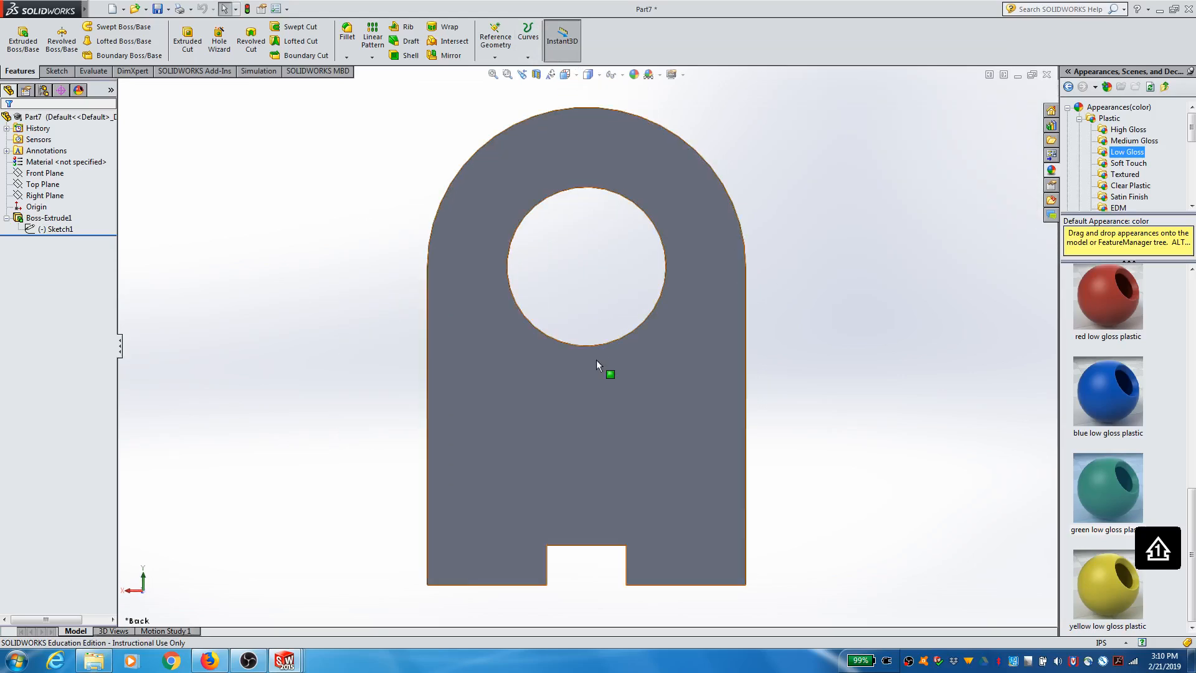
scroll(750, 370, "up", 4)
middle_click_drag(741, 369, 699, 380)
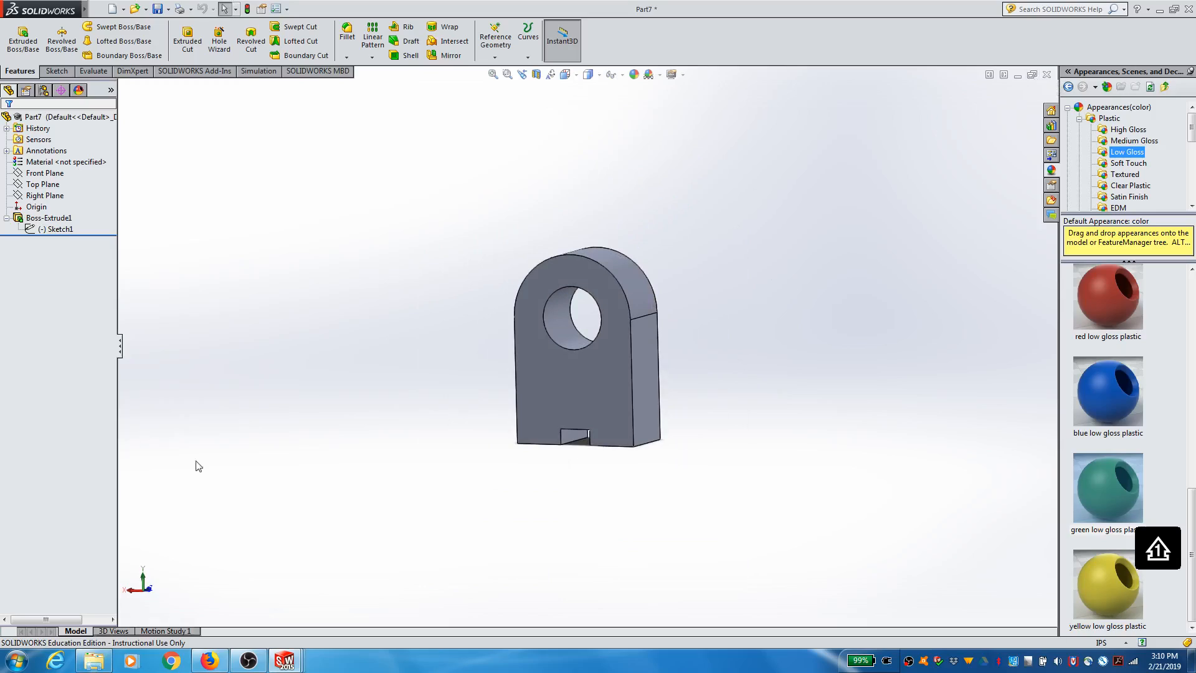
Save the part to the Desktop as "Green Tombstone - Reverse Engineered"
left_click(157, 8)
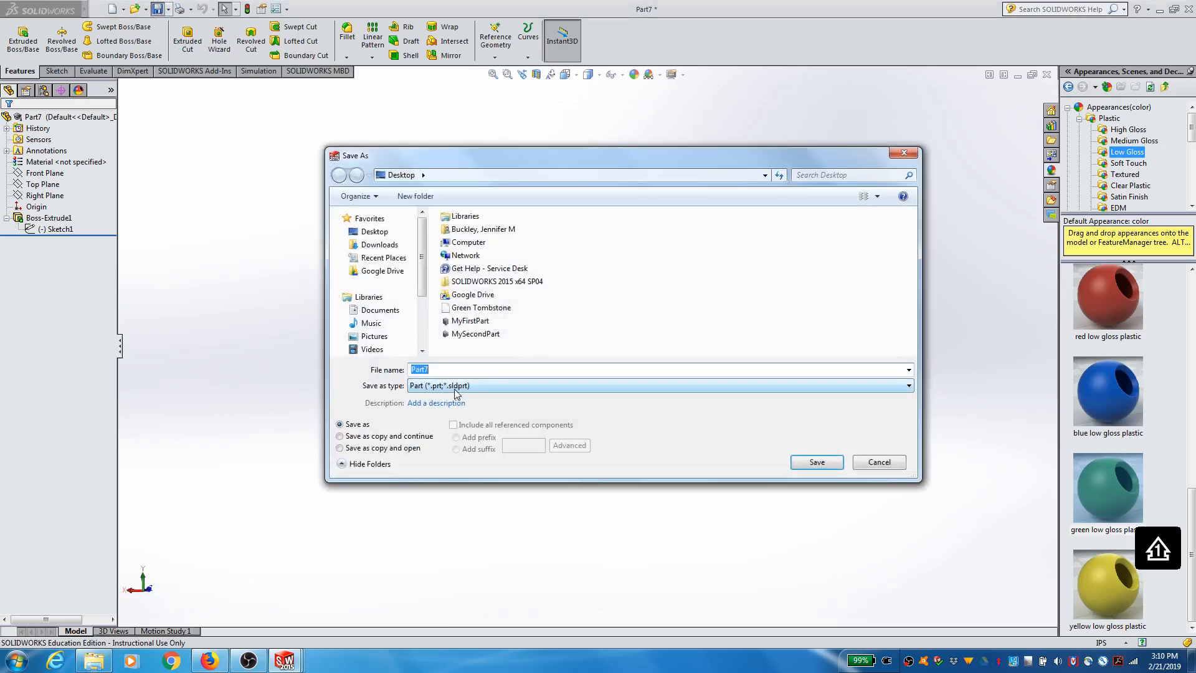
left_click(464, 309)
left_click(415, 371)
left_click(411, 369)
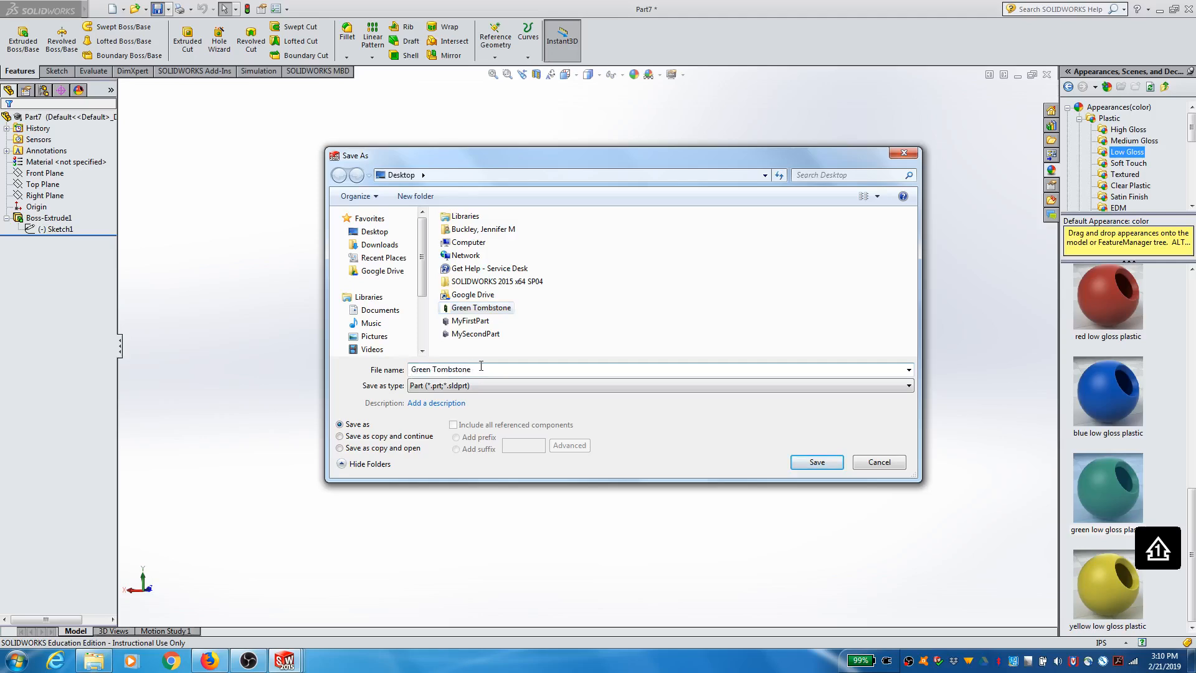
type("-")
key("Return")
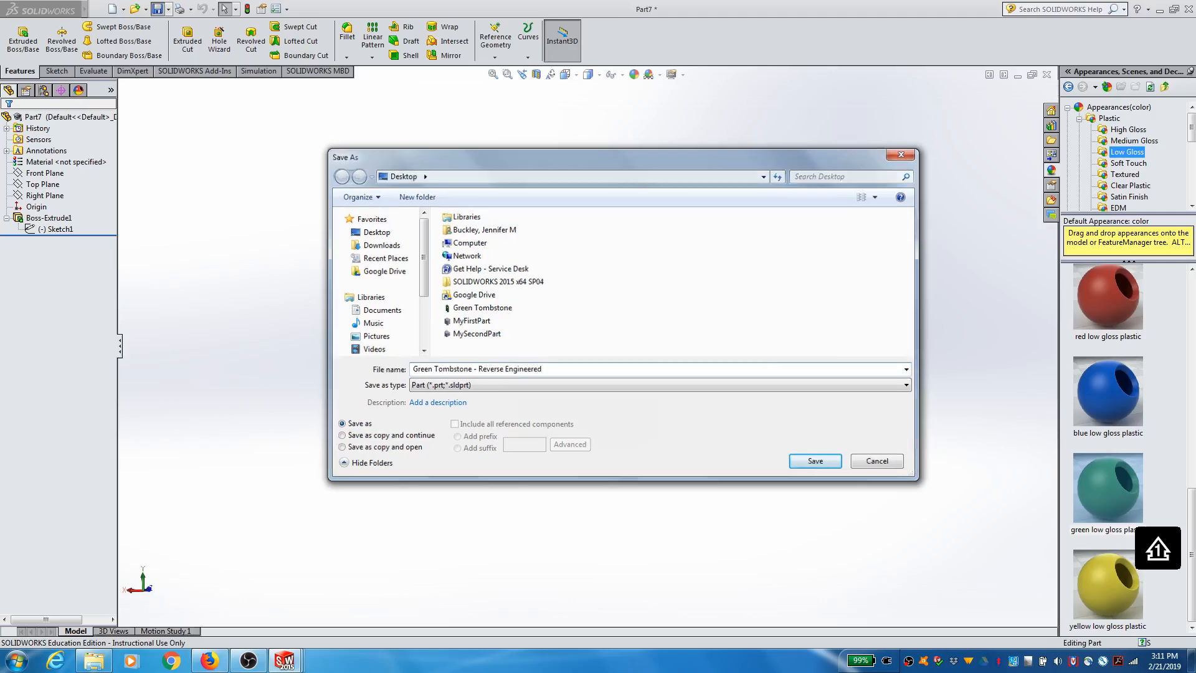
Minimize the open documents, bring up the Green Tombstone reference part and examine its thickness and bottom corners
left_click(1032, 75)
left_click(931, 107)
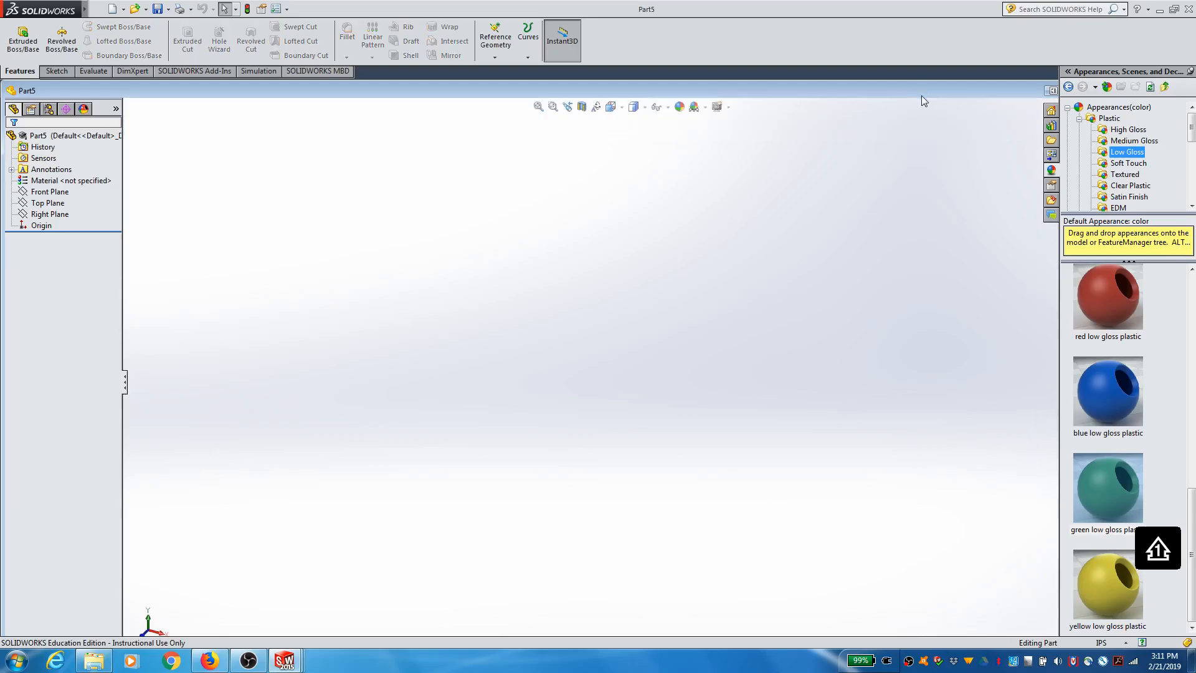
left_click_drag(751, 85, 582, 99)
left_click(927, 102)
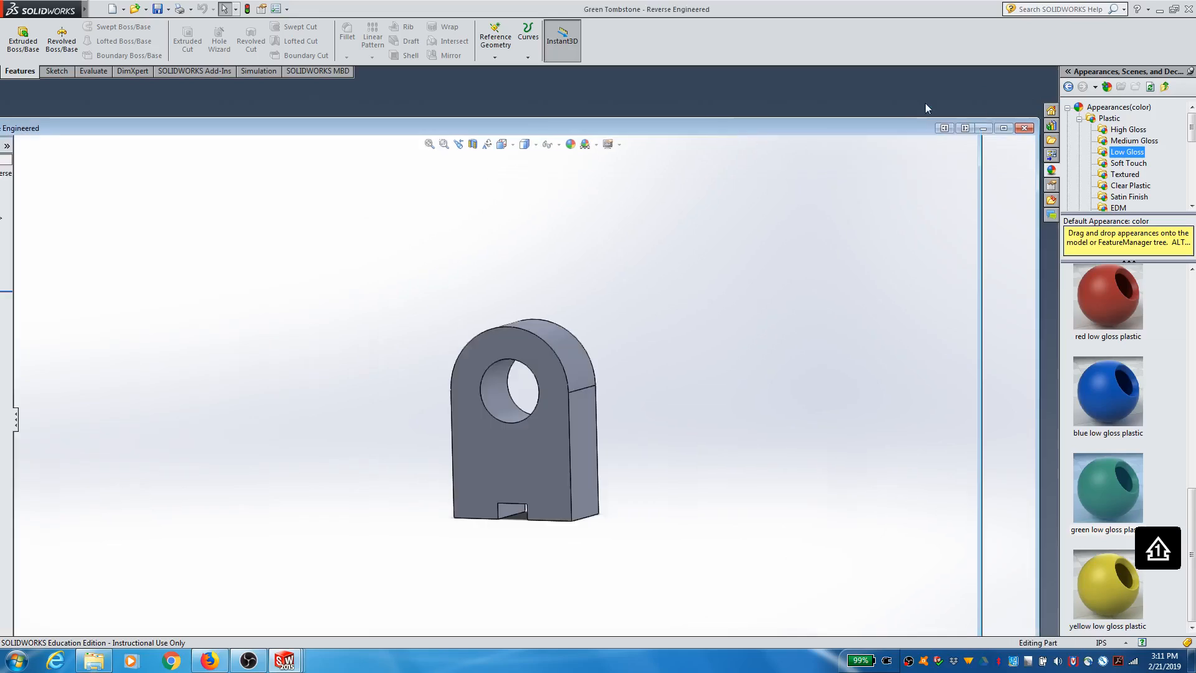
mouse_move(870, 118)
left_mouse_down()
mouse_move(869, 134)
mouse_move(880, 112)
left_mouse_up()
left_click(998, 113)
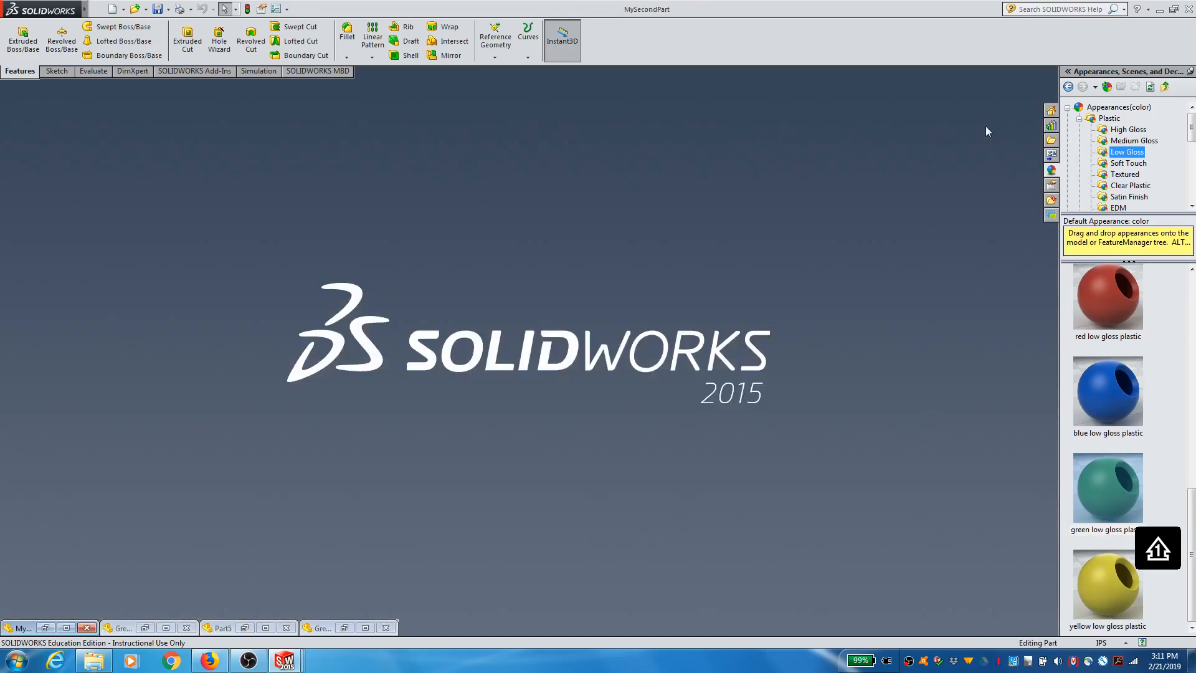
left_click(168, 628)
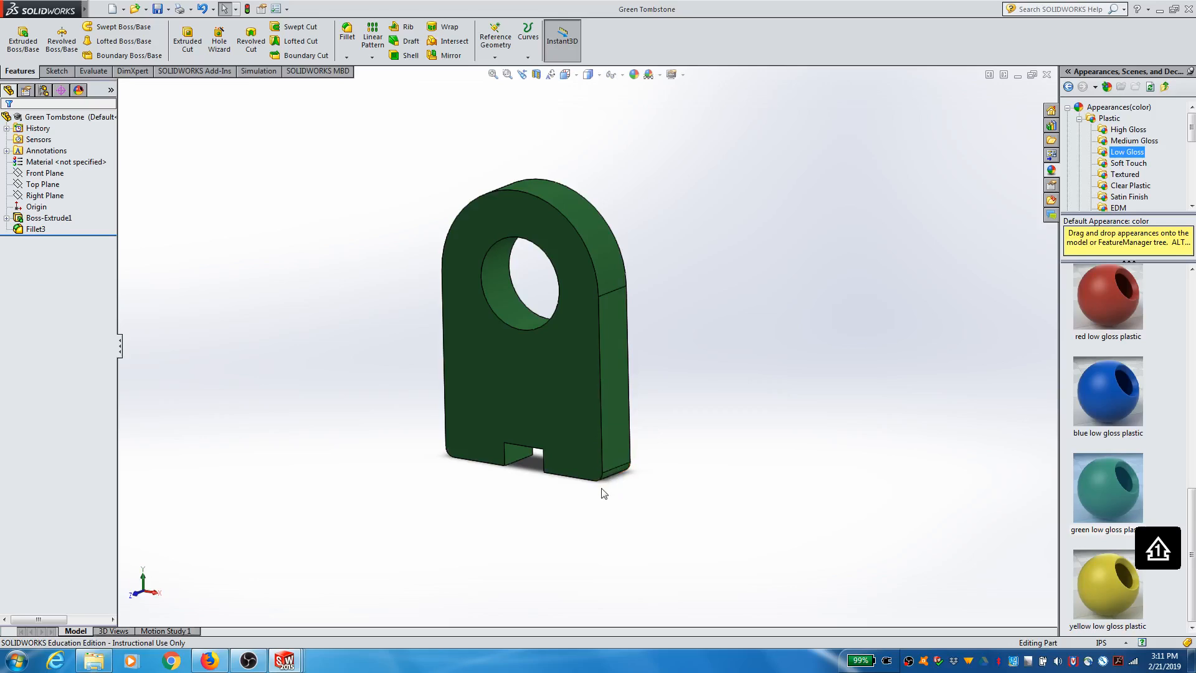
mouse_move(592, 490)
middle_mouse_down()
mouse_move(577, 499)
mouse_move(611, 371)
mouse_move(619, 390)
mouse_move(668, 401)
mouse_move(619, 419)
mouse_move(582, 473)
middle_mouse_up()
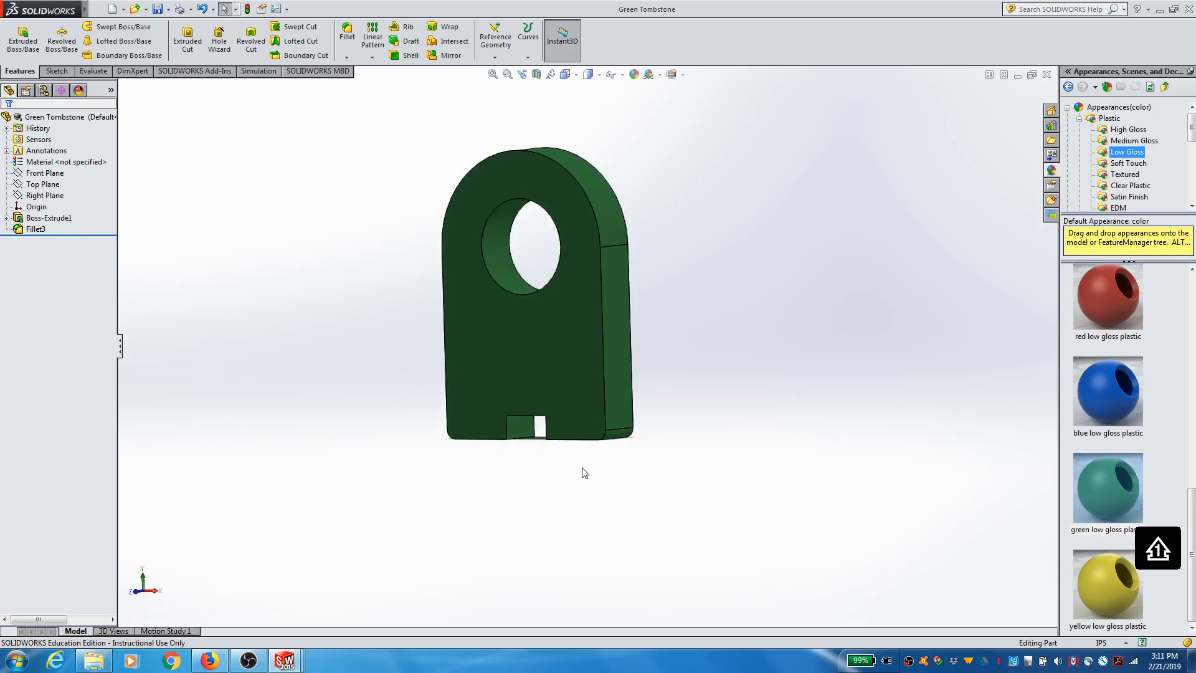
Return to the Green Tombstone - Reverse Engineered part and set the mid-plane extrusion depth to 0.25 in
left_click(1018, 75)
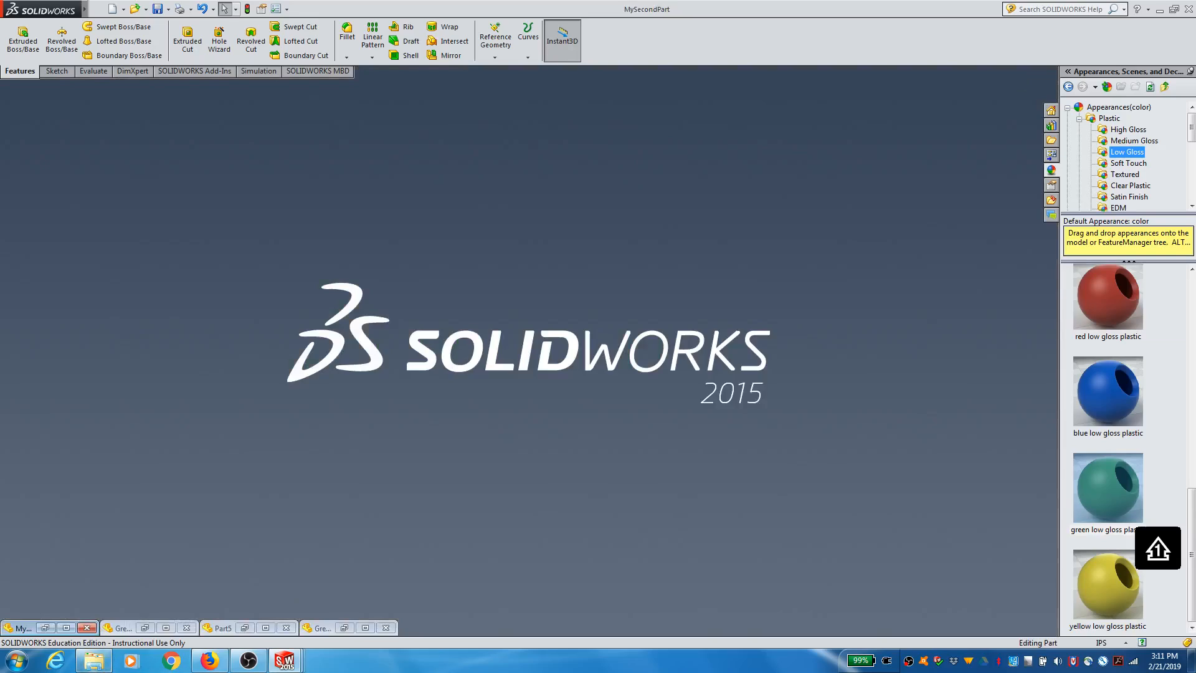
left_click(365, 628)
mouse_move(542, 507)
middle_mouse_down()
mouse_move(502, 480)
mouse_move(523, 484)
mouse_move(531, 518)
middle_mouse_up()
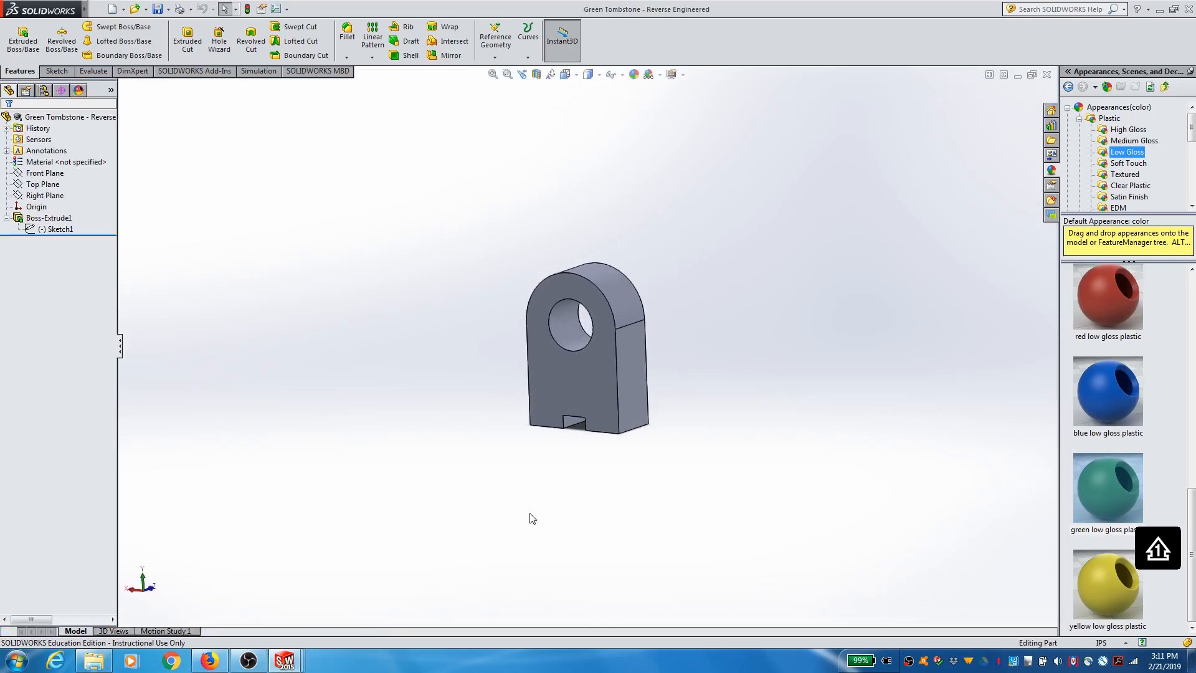
scroll(598, 444, "down", 3)
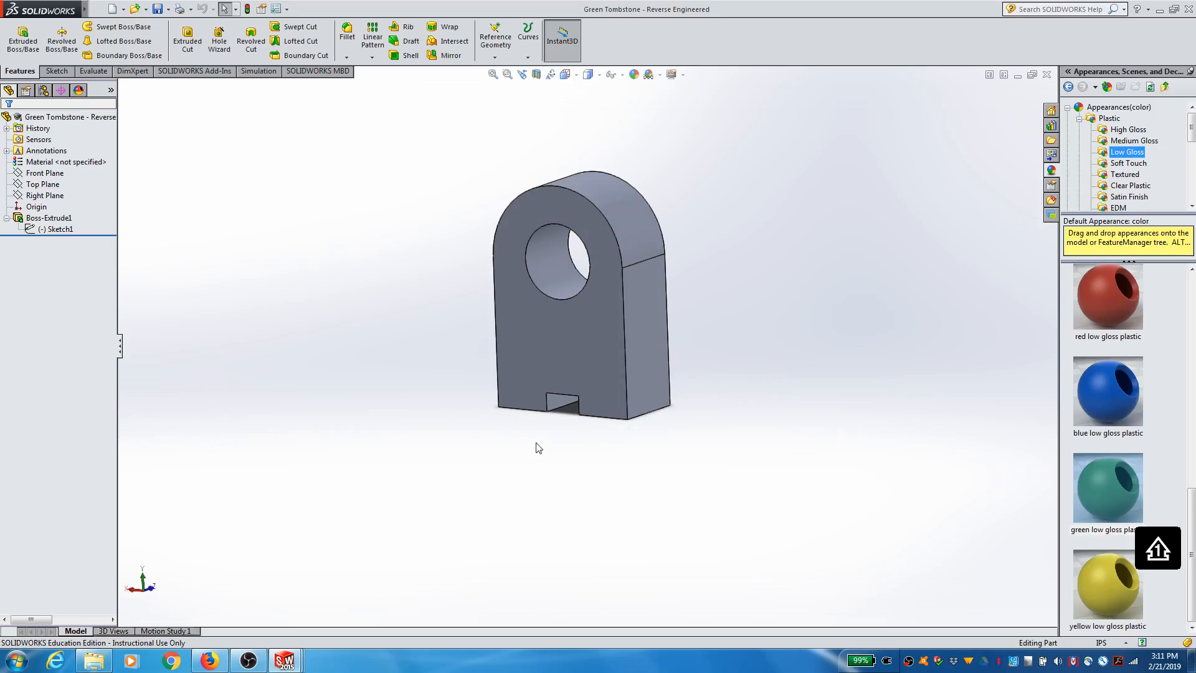
left_click(29, 219)
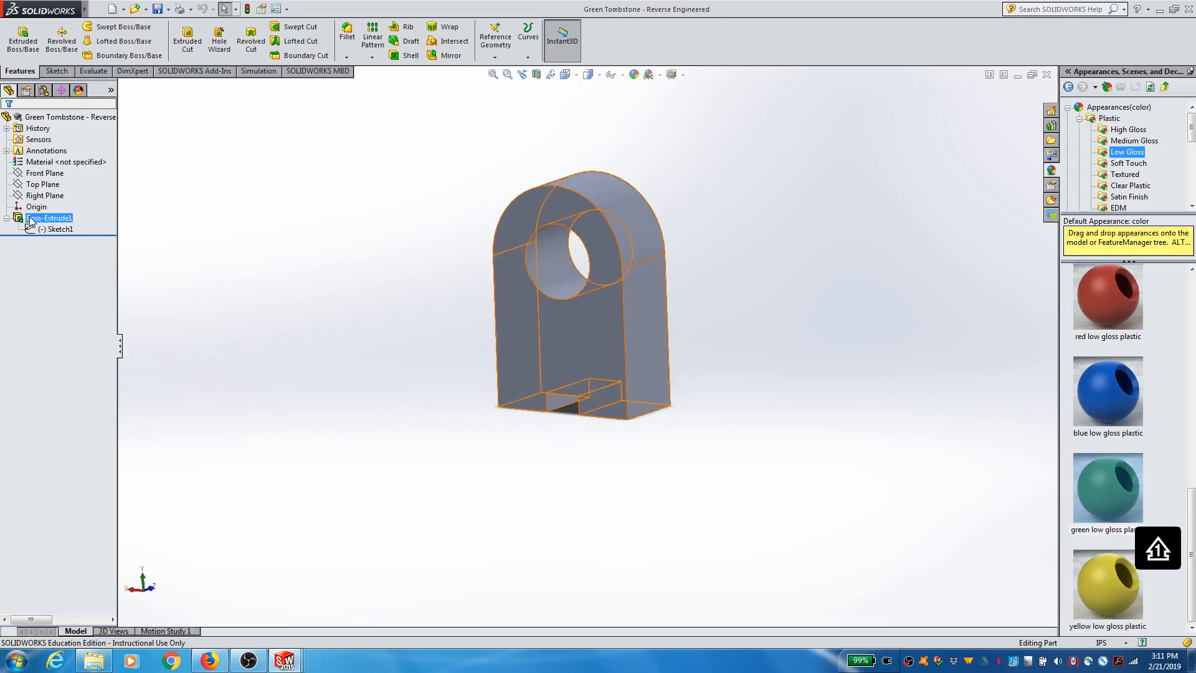
mouse_move(30, 220)
right_click(60, 220)
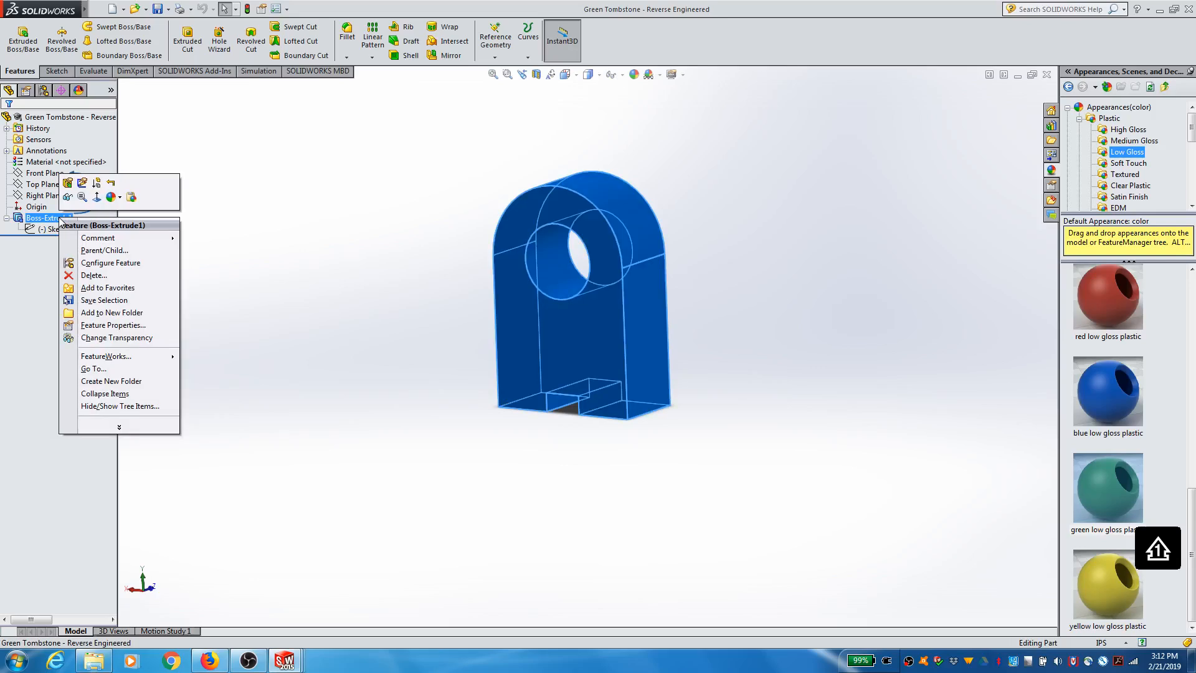
left_click(67, 183)
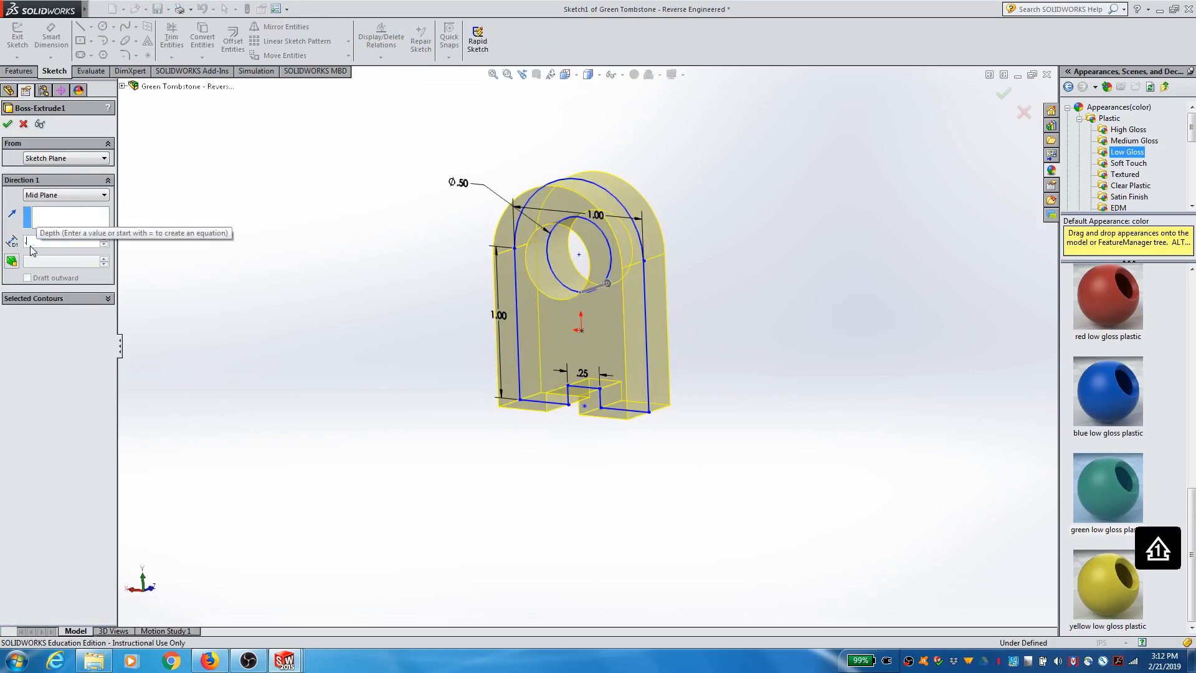
type("0.25")
key("Return")
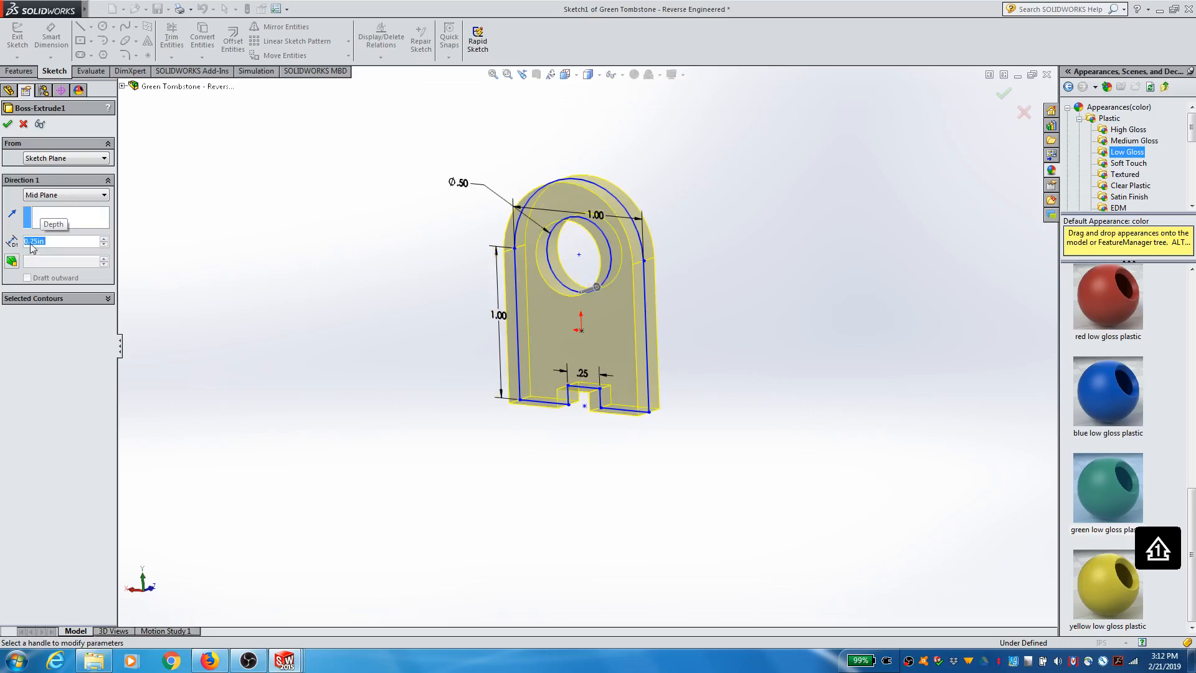
left_click(8, 123)
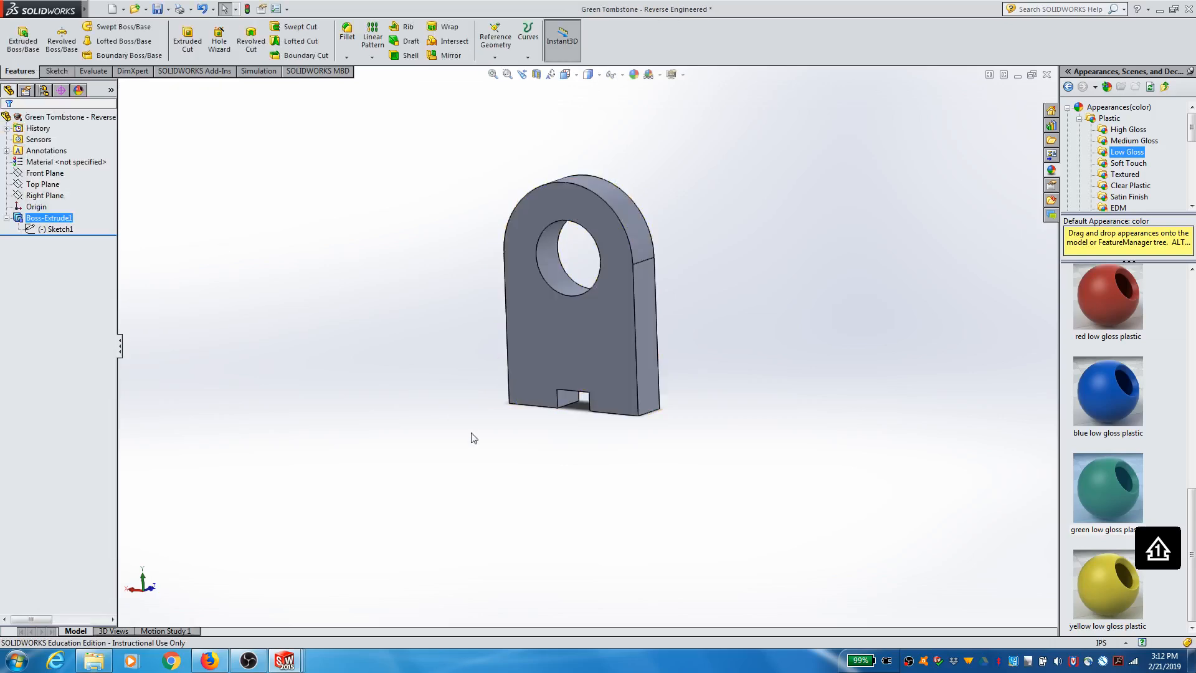
Examine the part's thickness, bottom notch and square bottom corners from several angles, and highlight its base sketch
mouse_move(694, 390)
middle_mouse_down()
mouse_move(675, 390)
mouse_move(708, 338)
mouse_move(696, 387)
middle_mouse_up()
scroll(697, 387, "down", 1)
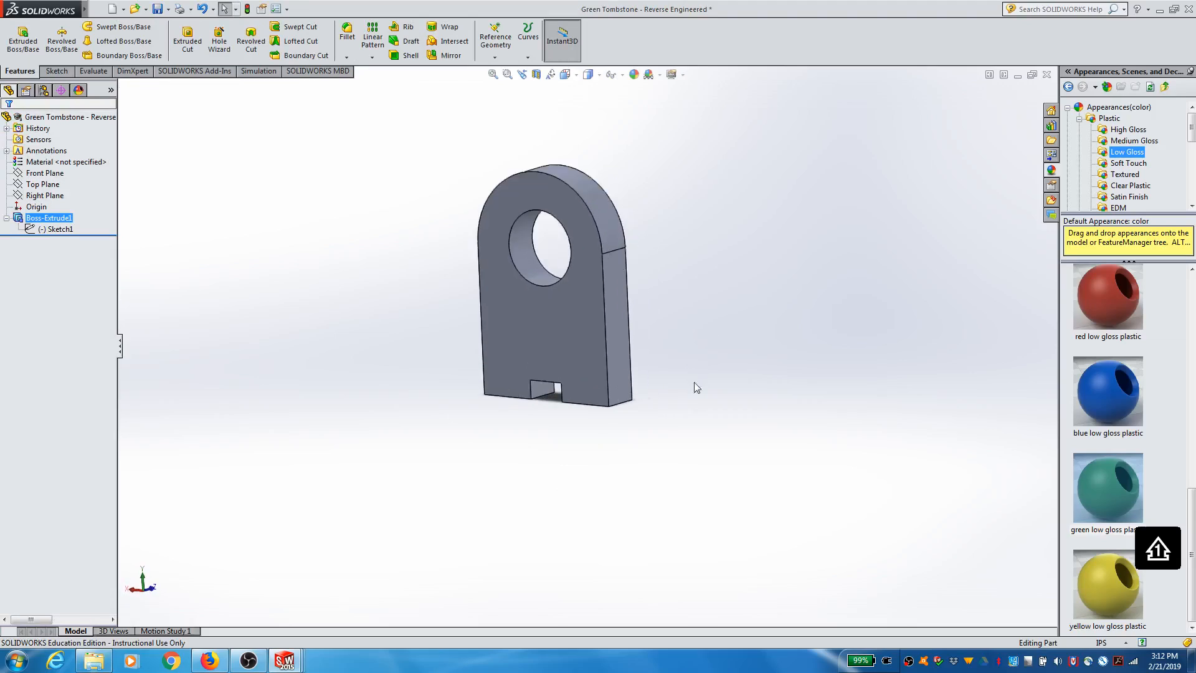
scroll(544, 213, "down", 2)
left_click(773, 348)
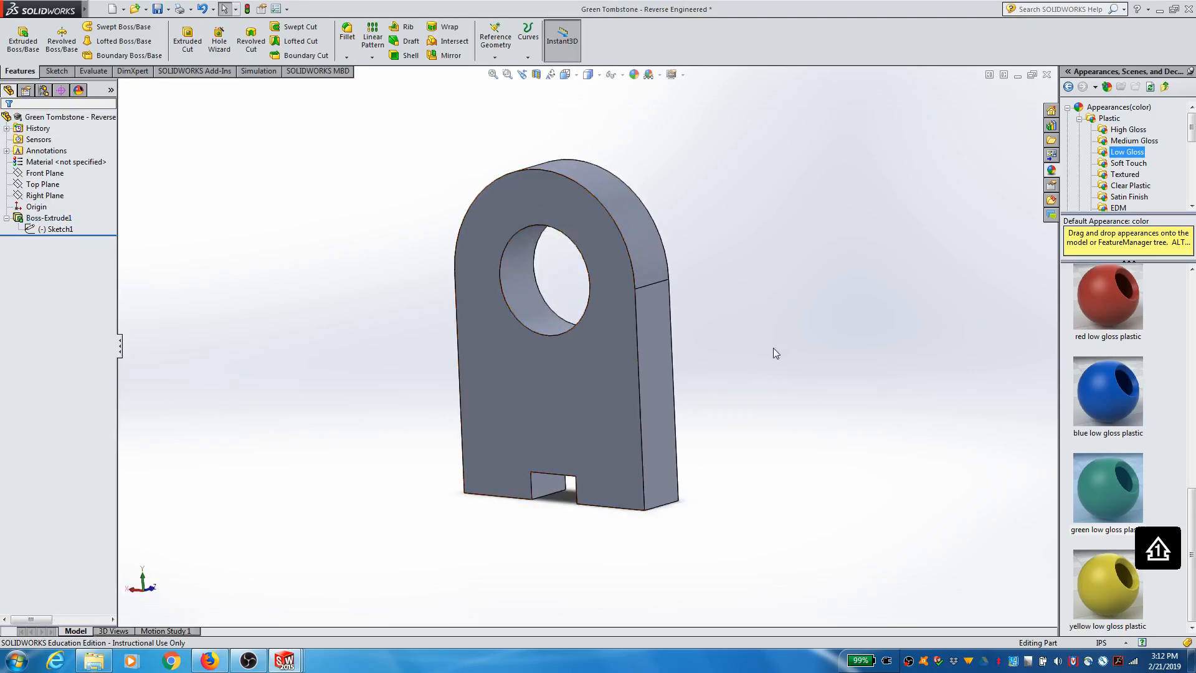
middle_click_drag(736, 497, 726, 430)
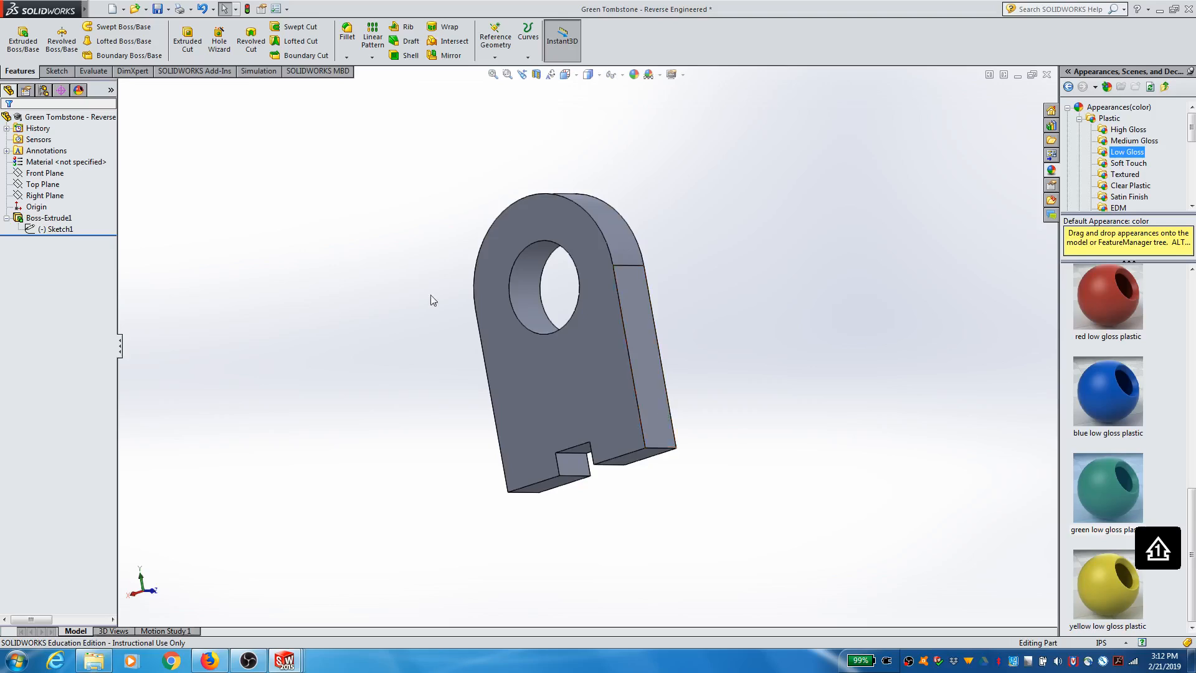
left_click(51, 230)
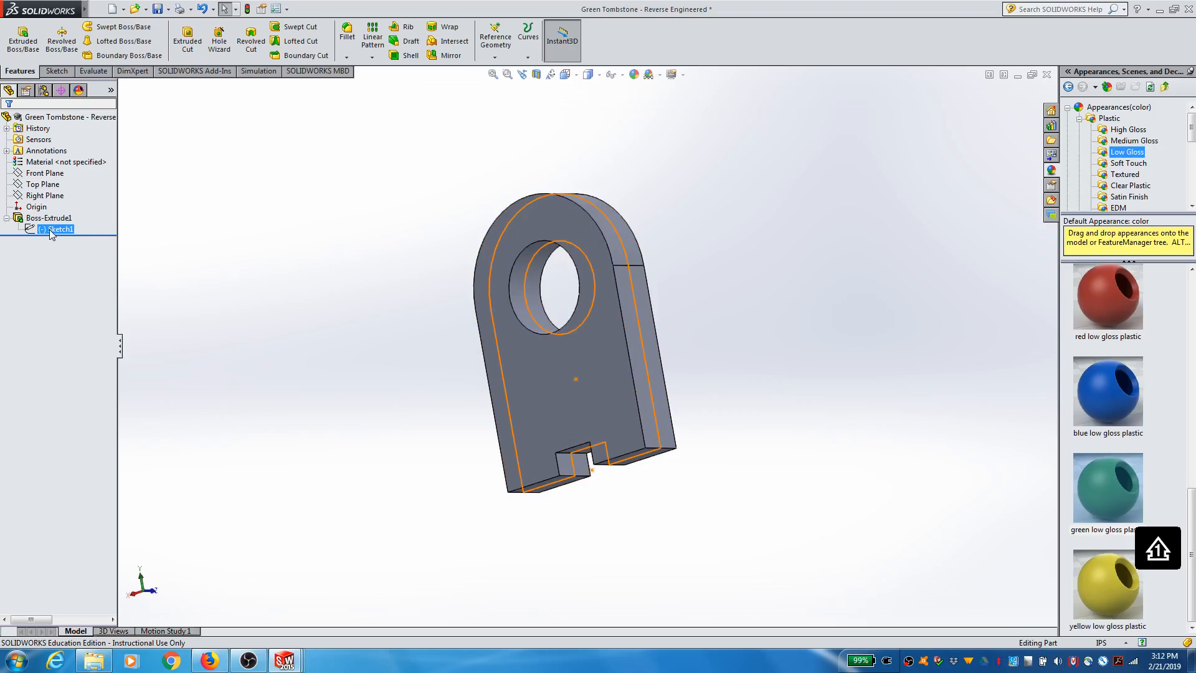
mouse_move(51, 232)
left_click(178, 277)
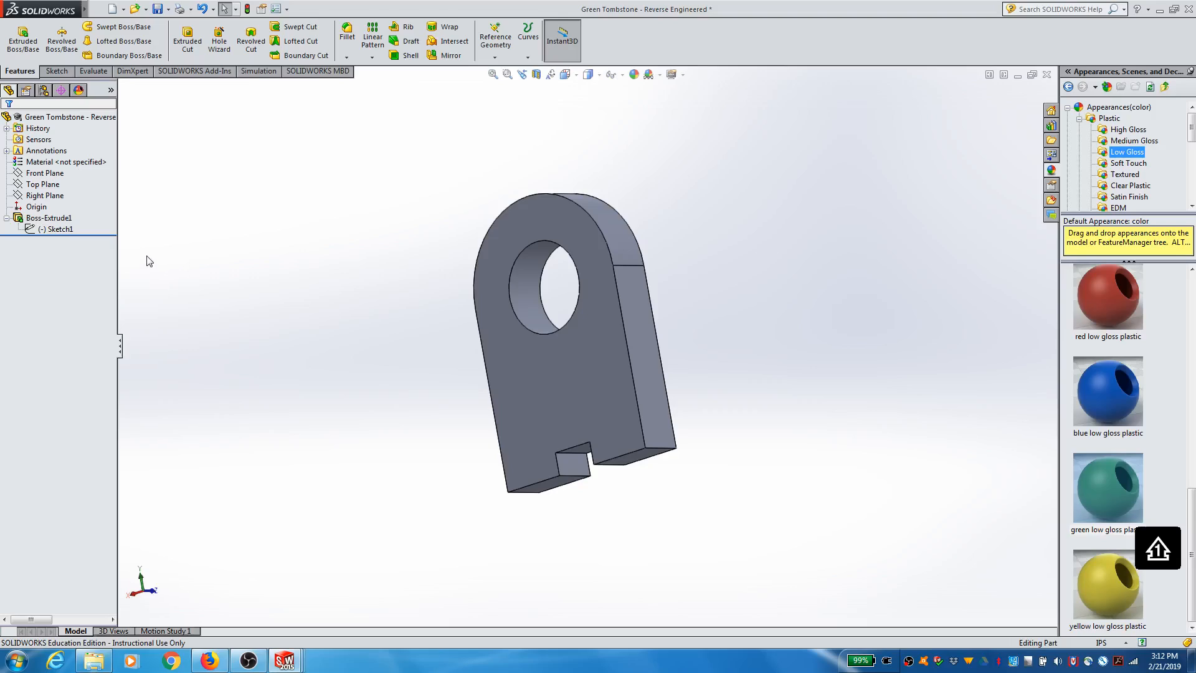
mouse_move(395, 474)
middle_mouse_down()
mouse_move(567, 439)
mouse_move(467, 435)
mouse_move(400, 488)
mouse_move(385, 454)
middle_mouse_up()
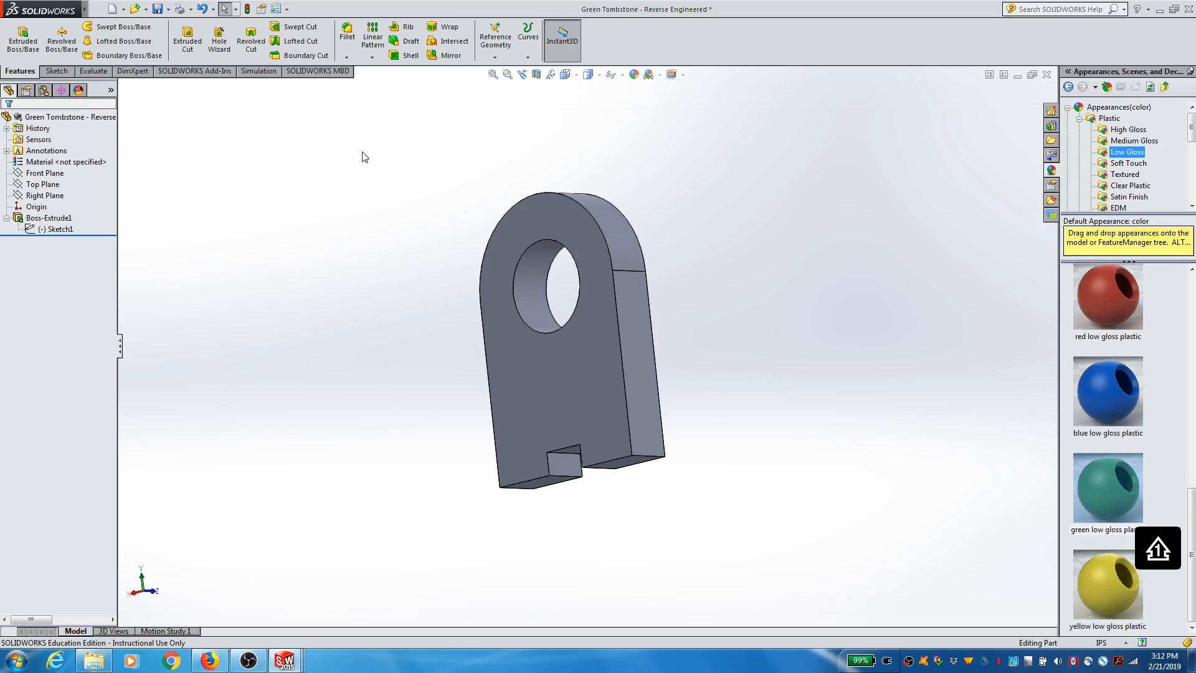
Fillet the two outer bottom corner edges with a symmetric 0.10 in radius
left_click(352, 43)
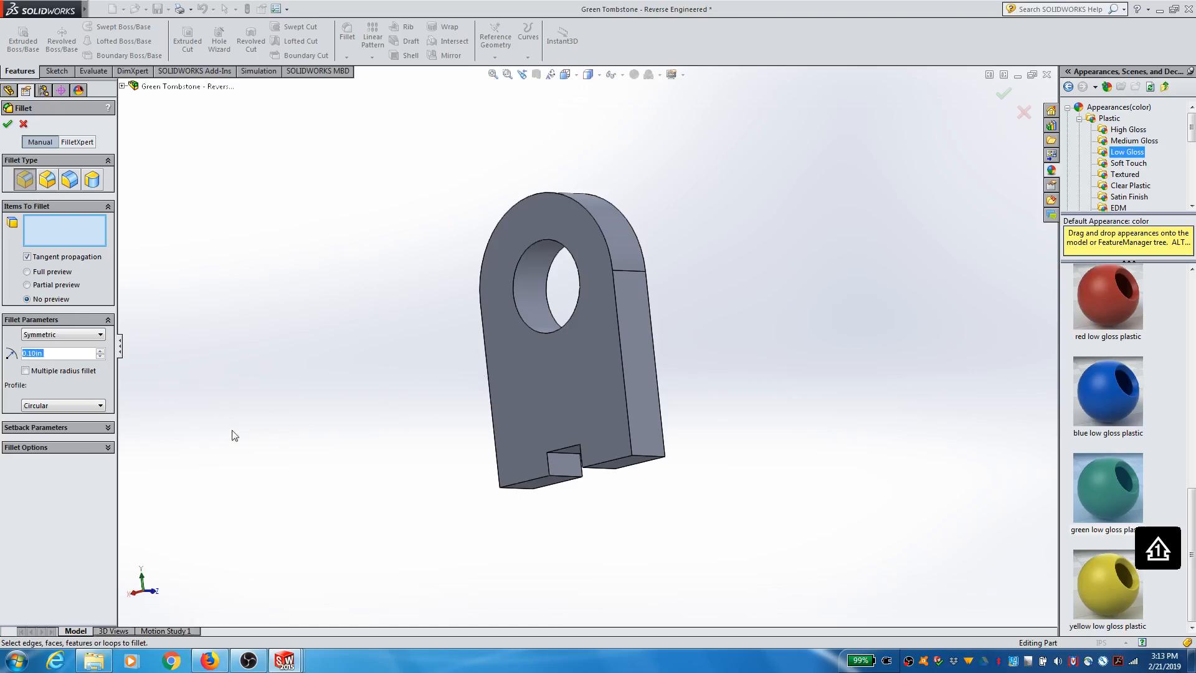
left_click(647, 460)
middle_click_drag(608, 521, 741, 418)
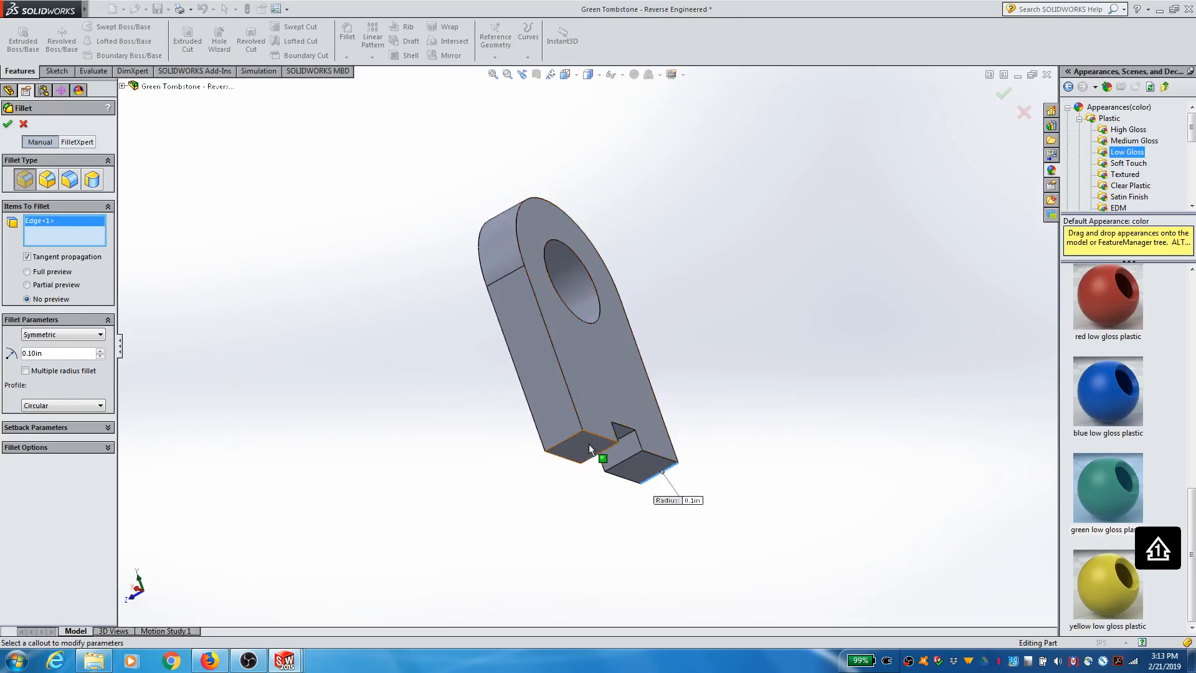
left_click(564, 441)
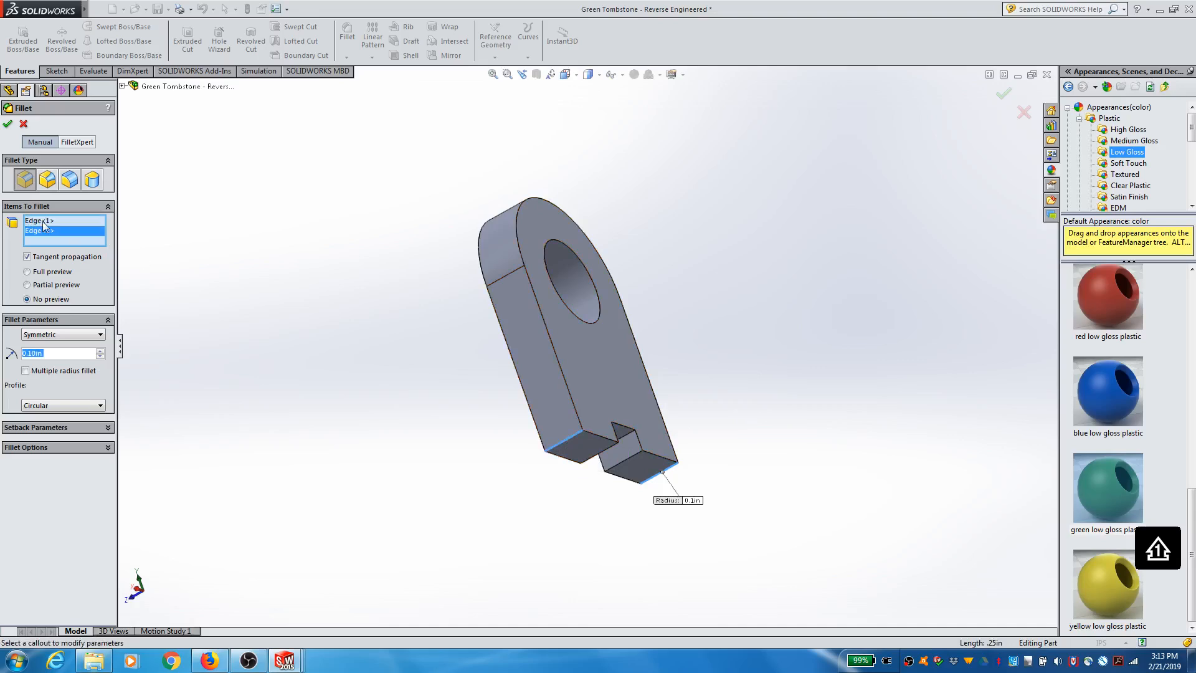
left_click(7, 123)
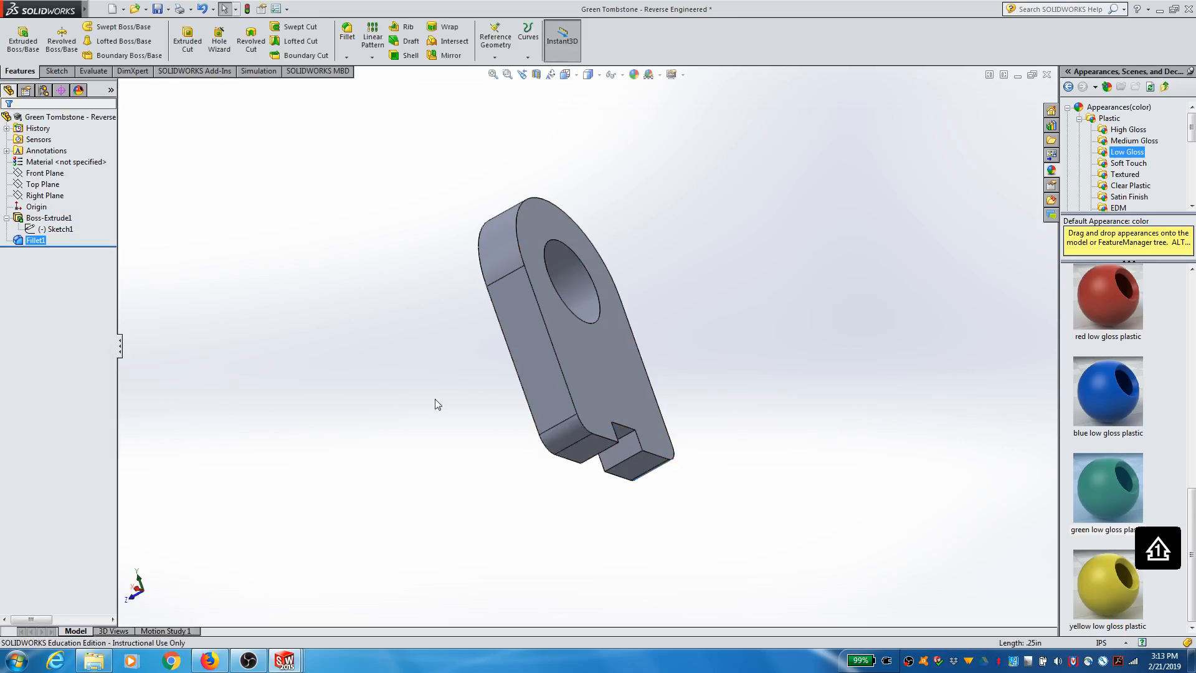
middle_click_drag(785, 368, 738, 379)
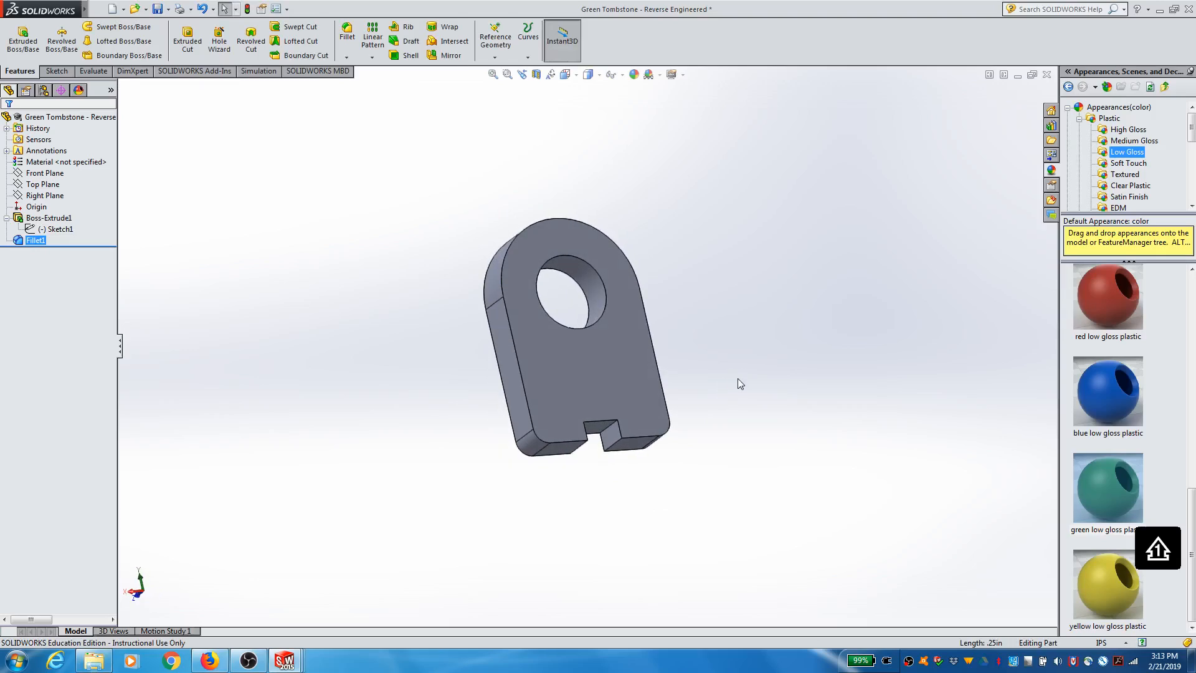
Change the radius of the bottom-corner fillet feature to 0.25 in
right_click(39, 242)
left_click(50, 207)
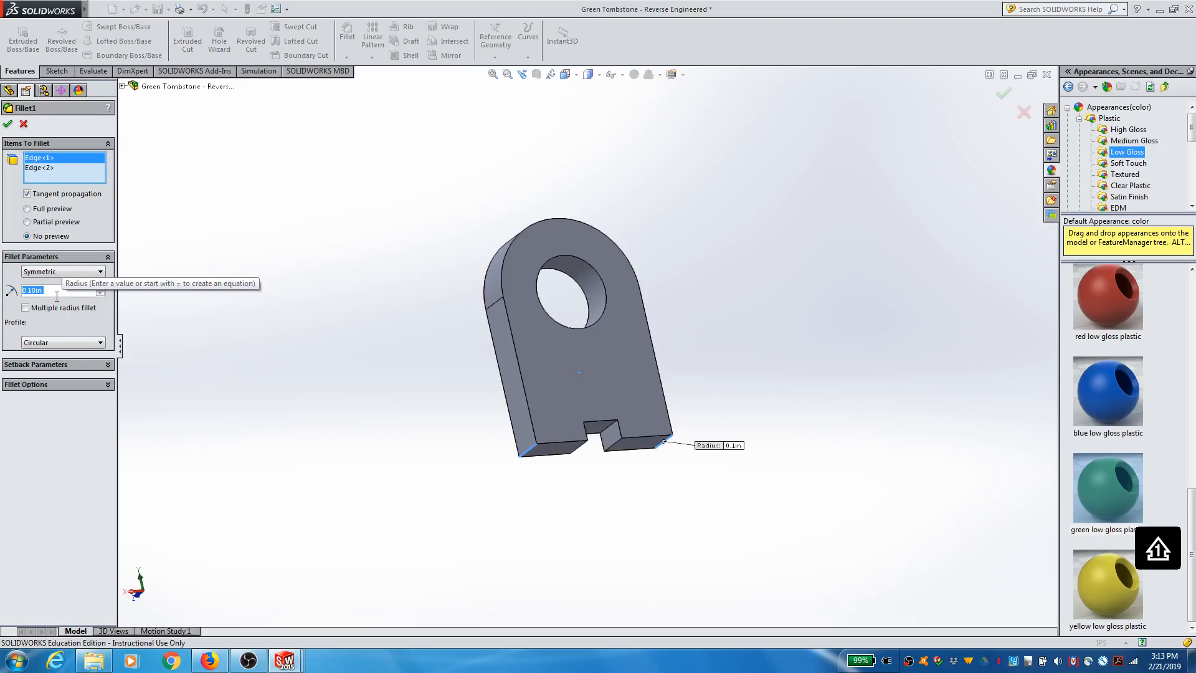
type("0.25")
key("Return")
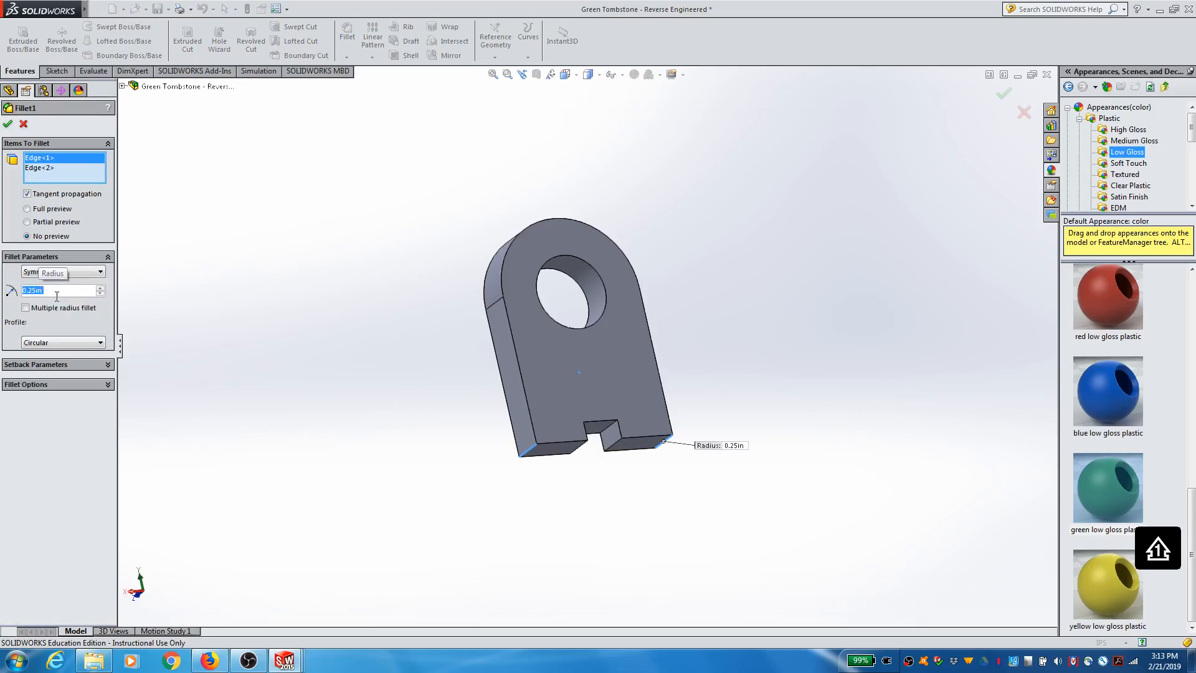
left_click(8, 123)
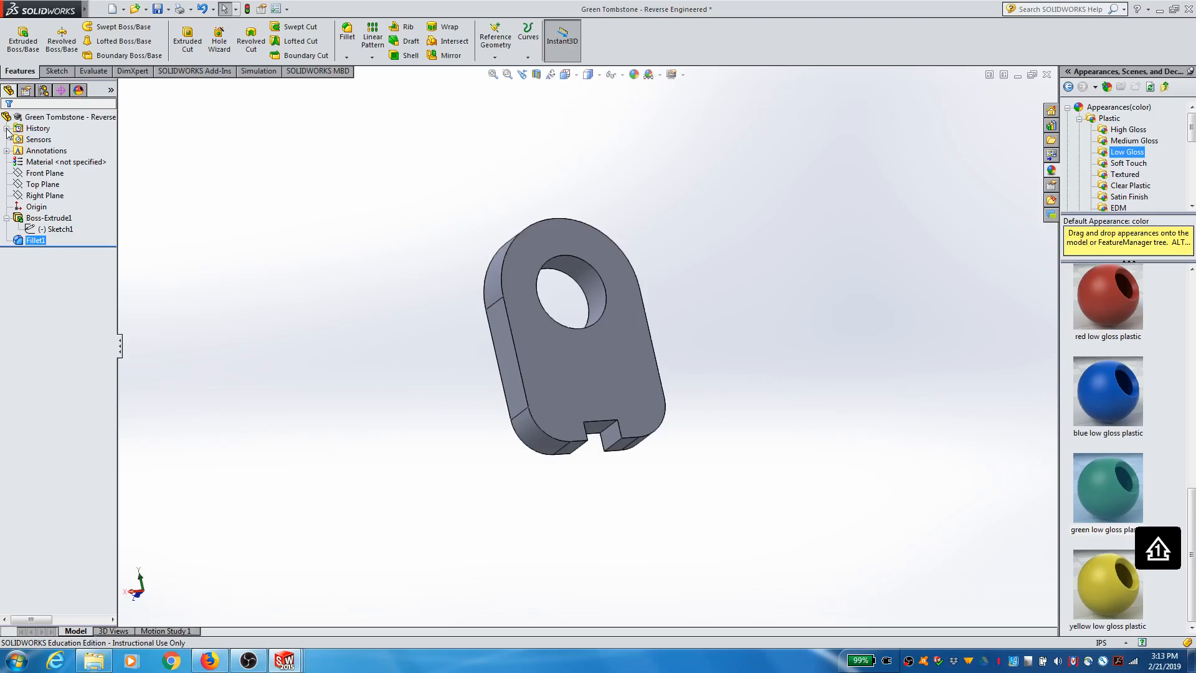
Set the bottom-corner fillet radius back to 0.10 in and check the rounded corners from other angles
right_click(41, 239)
left_click(49, 207)
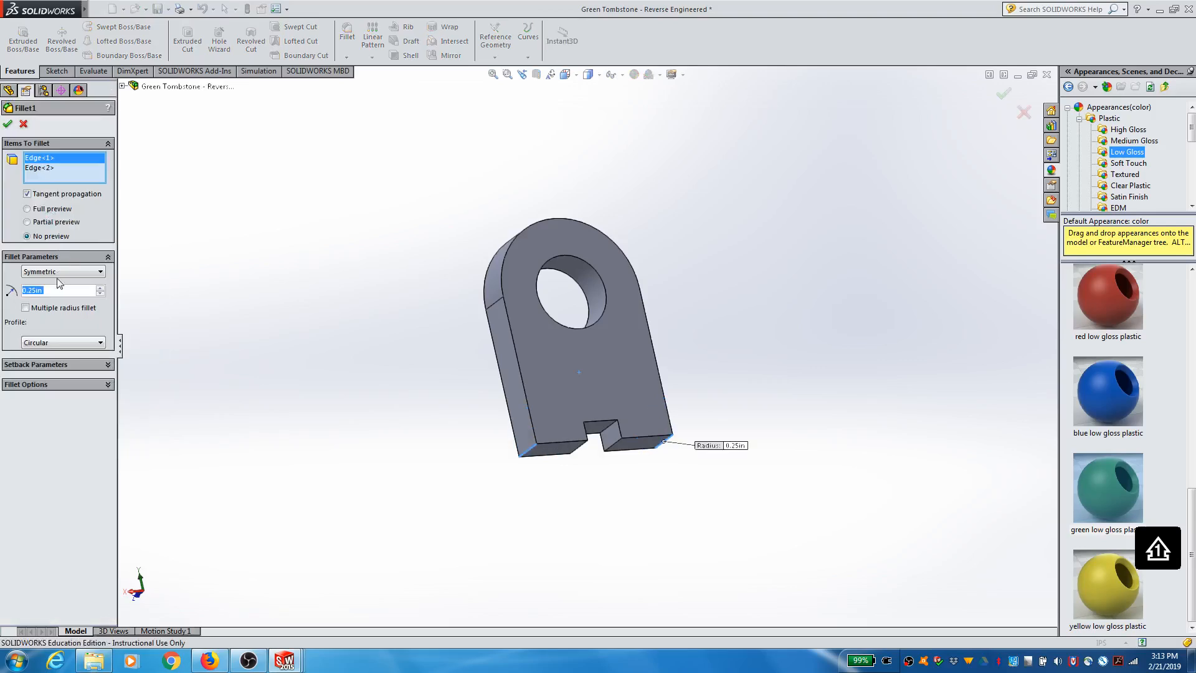
type(".1")
key("Return")
left_click(8, 122)
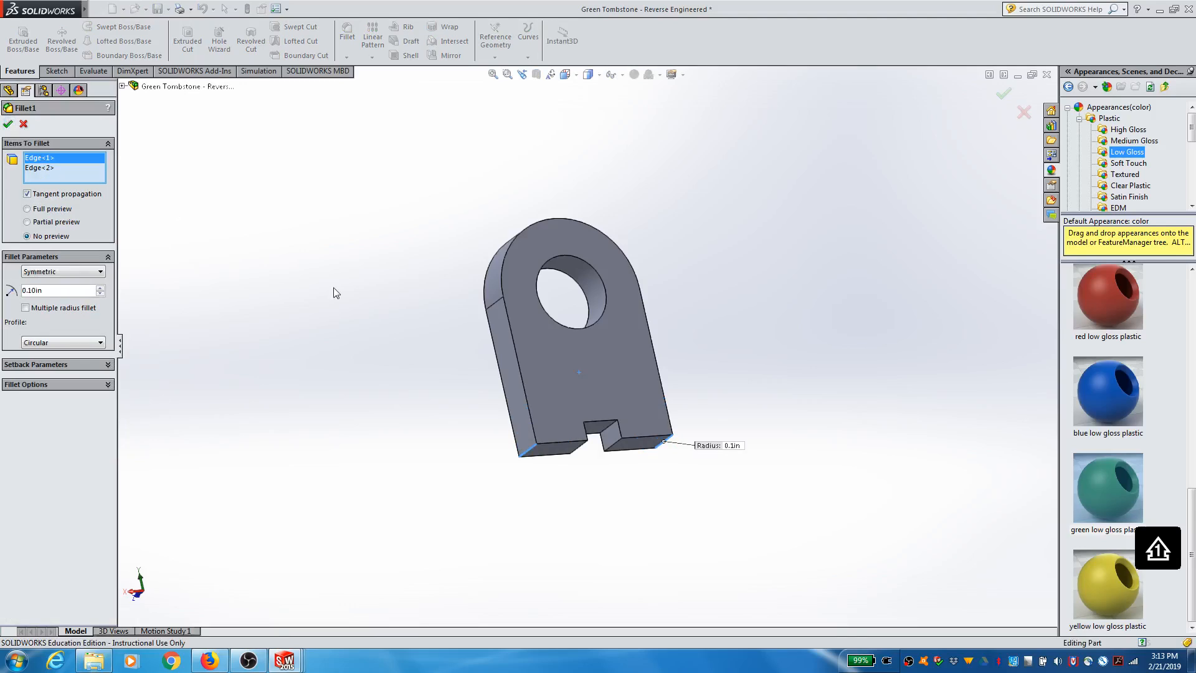
middle_click_drag(759, 399, 692, 459)
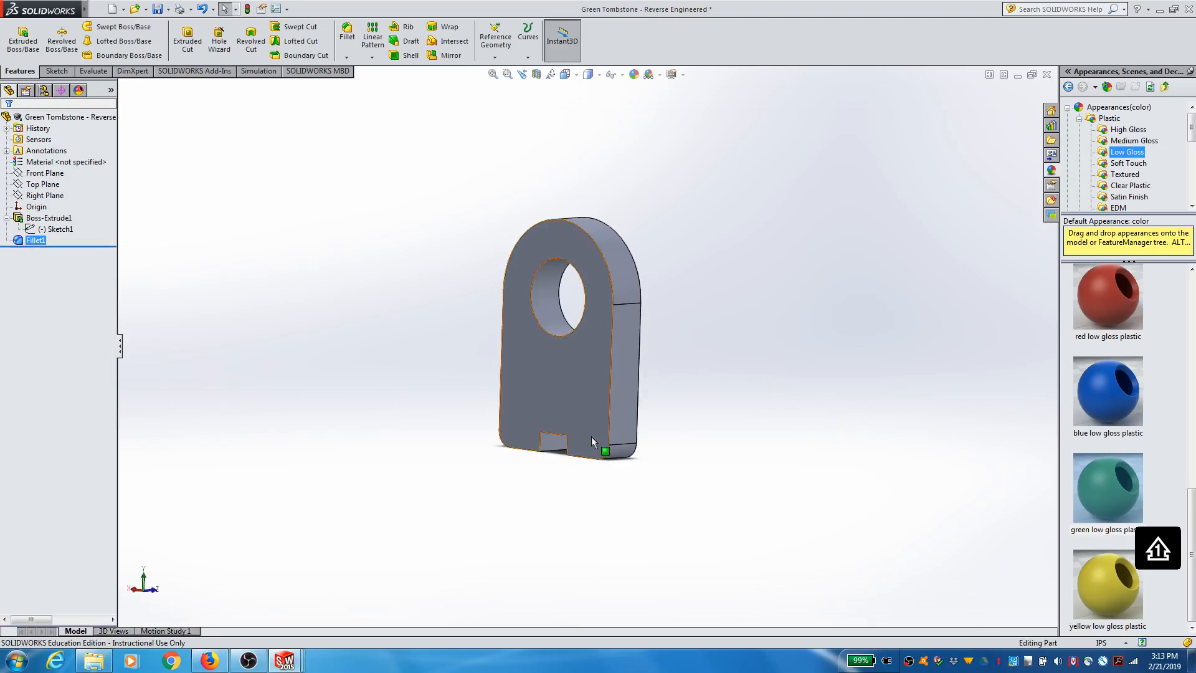
middle_click_drag(660, 367, 674, 319)
scroll(674, 319, "down", 1)
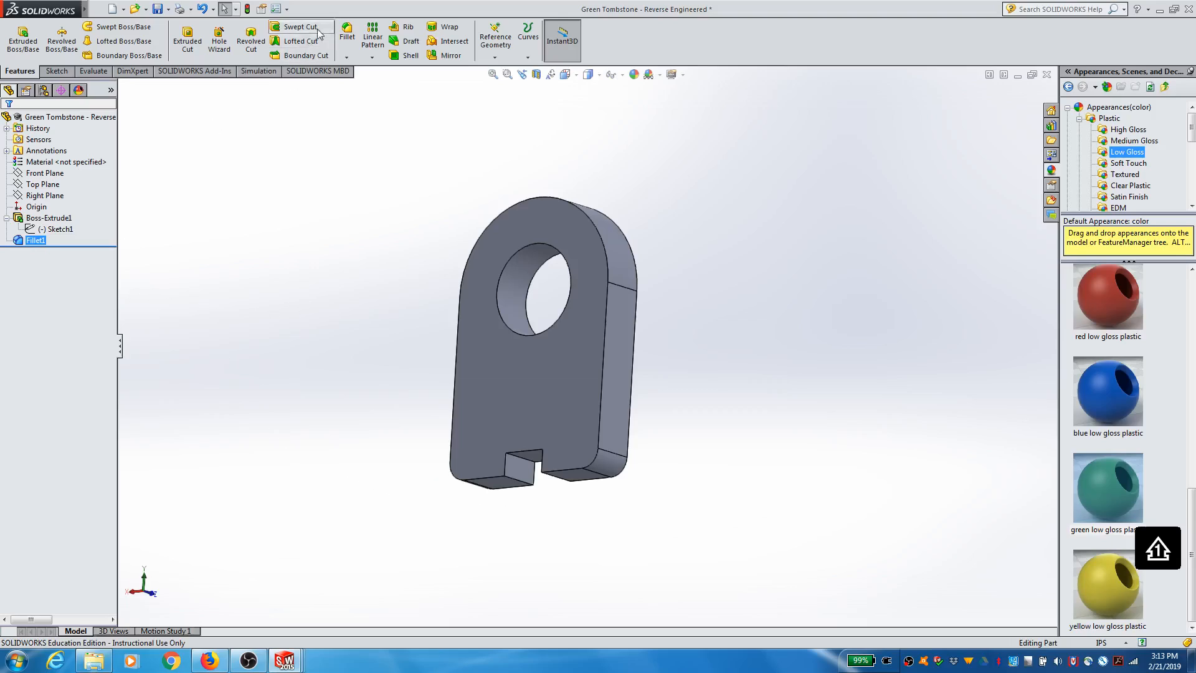
Delete the fillet feature from the two outer bottom corners of the part
right_click(38, 244)
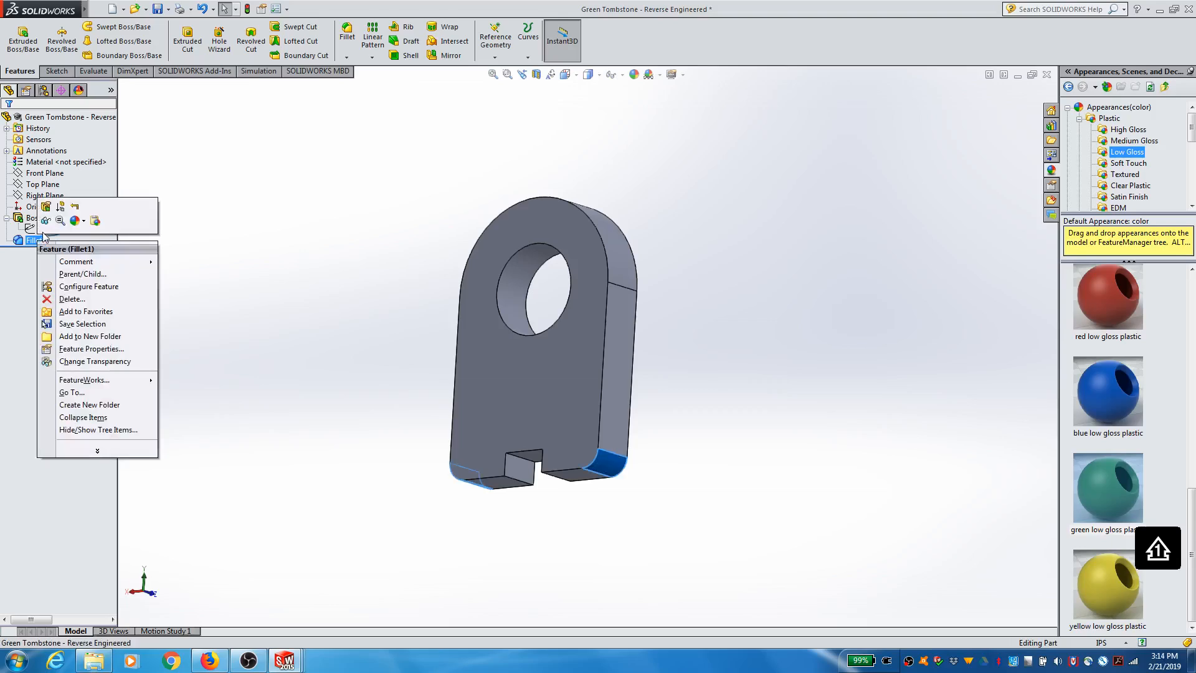
left_click(69, 299)
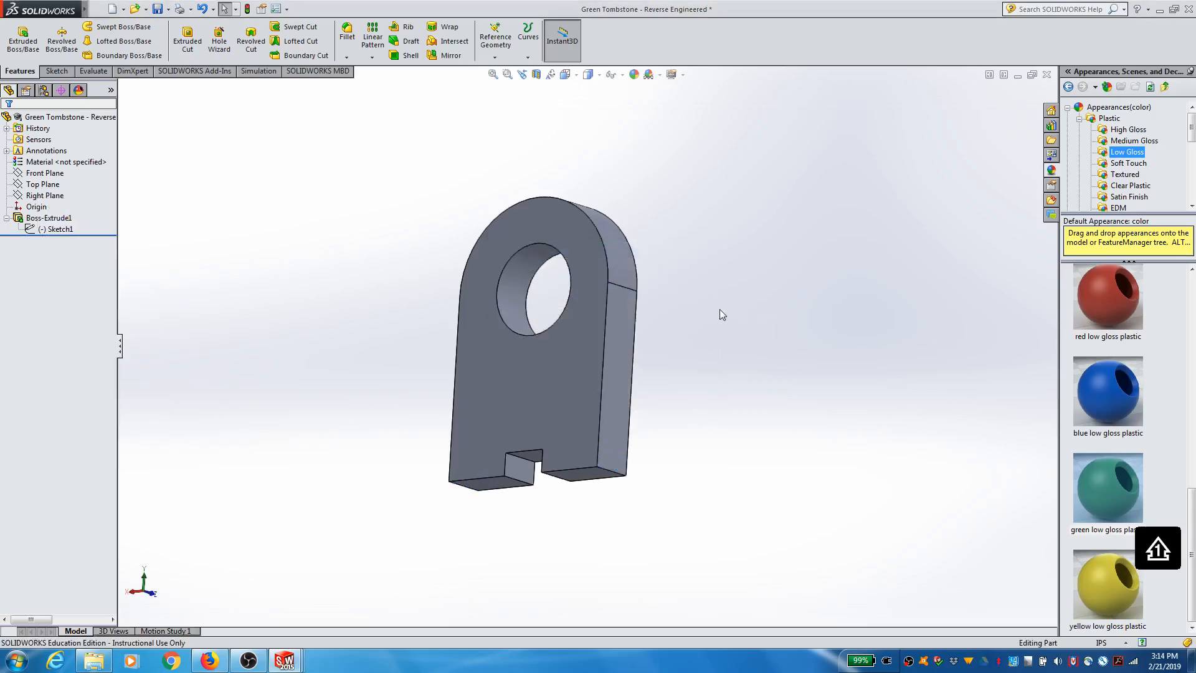
mouse_move(720, 319)
middle_mouse_down()
mouse_move(733, 316)
mouse_move(727, 337)
middle_mouse_up()
scroll(690, 366, "down", 2)
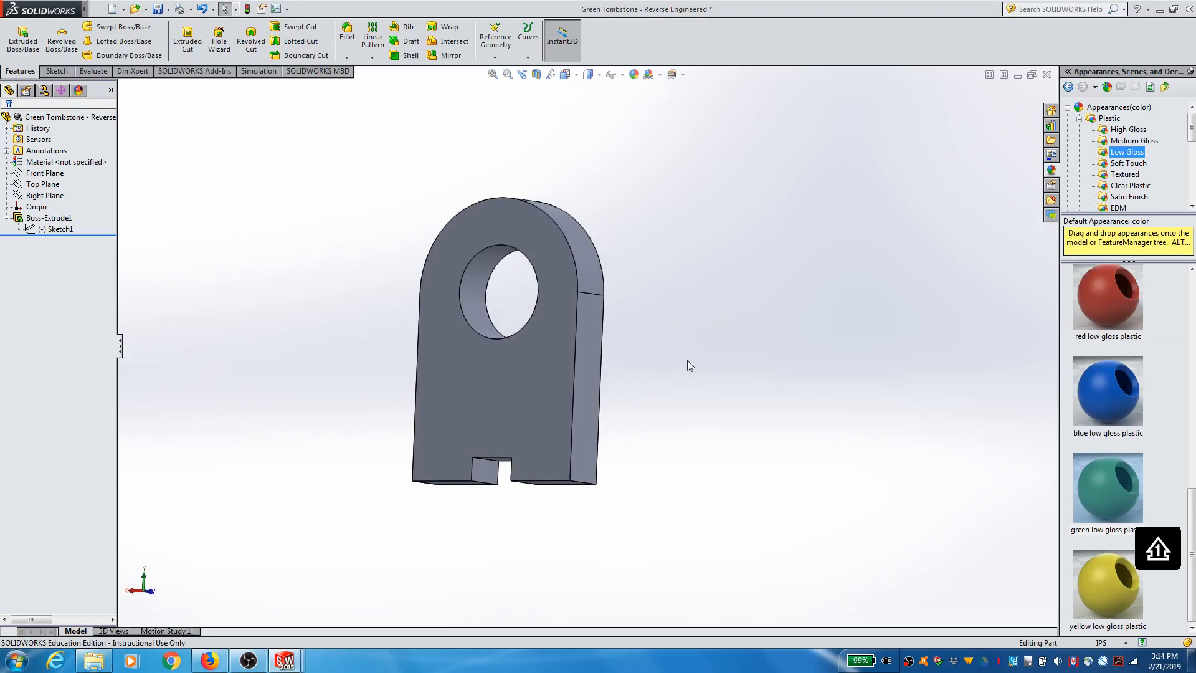
Edit the extrusion's base sketch in the back view, round both outer bottom corners with 0.10 in sketch fillets, and exit the sketch
right_click(60, 229)
left_click(61, 198)
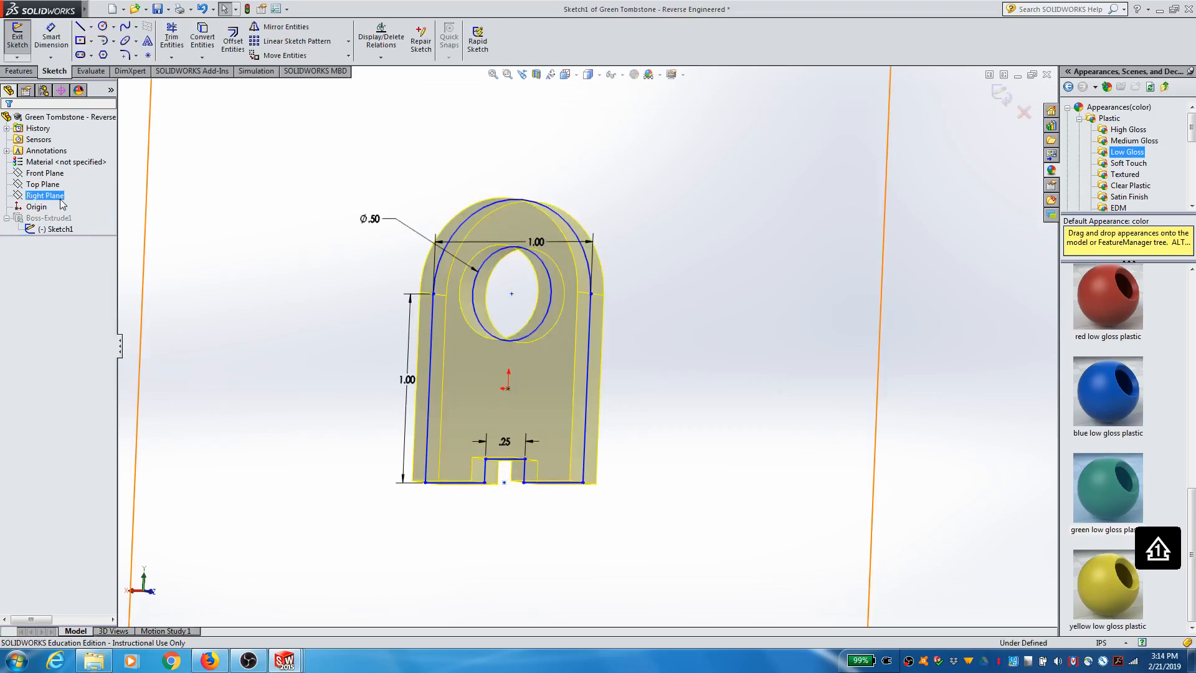
left_click(565, 74)
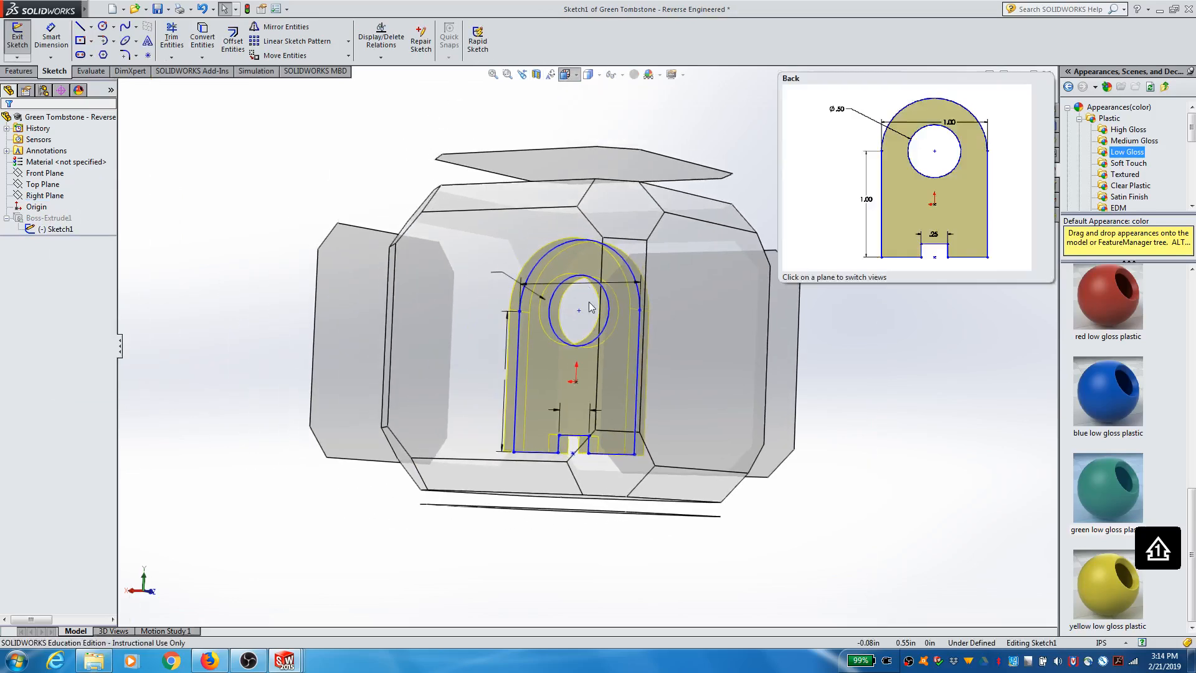
left_click(588, 311)
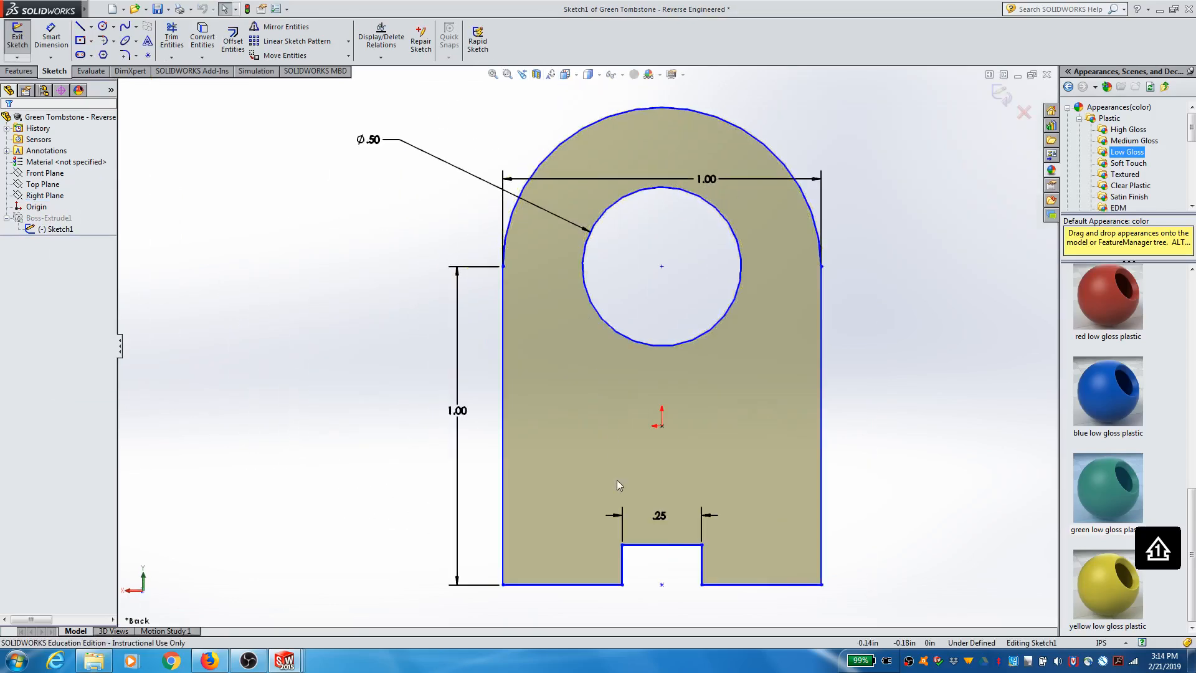
left_click(125, 56)
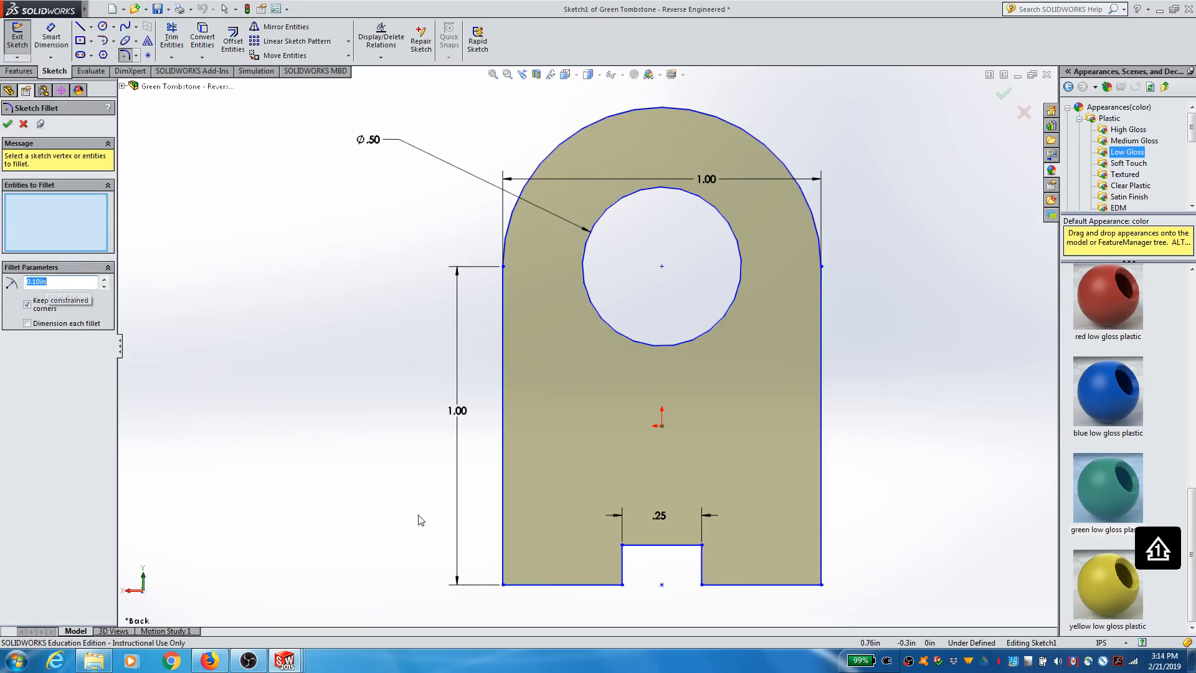
left_click(501, 551)
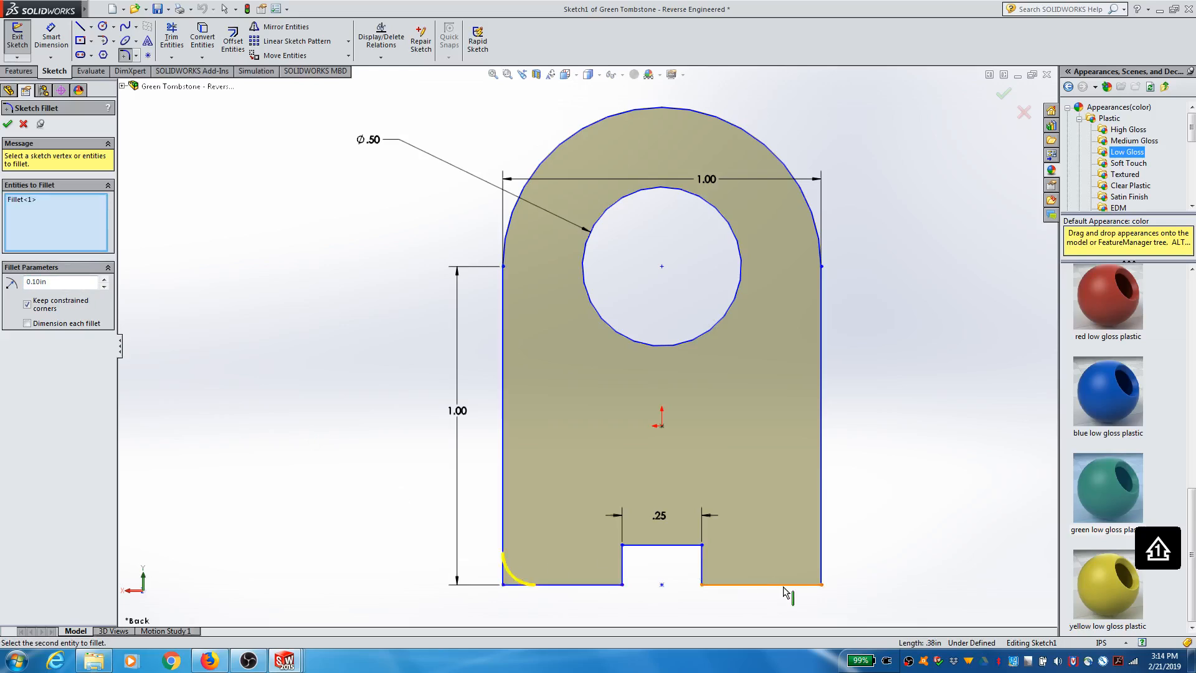
left_click(785, 585)
left_click(820, 561)
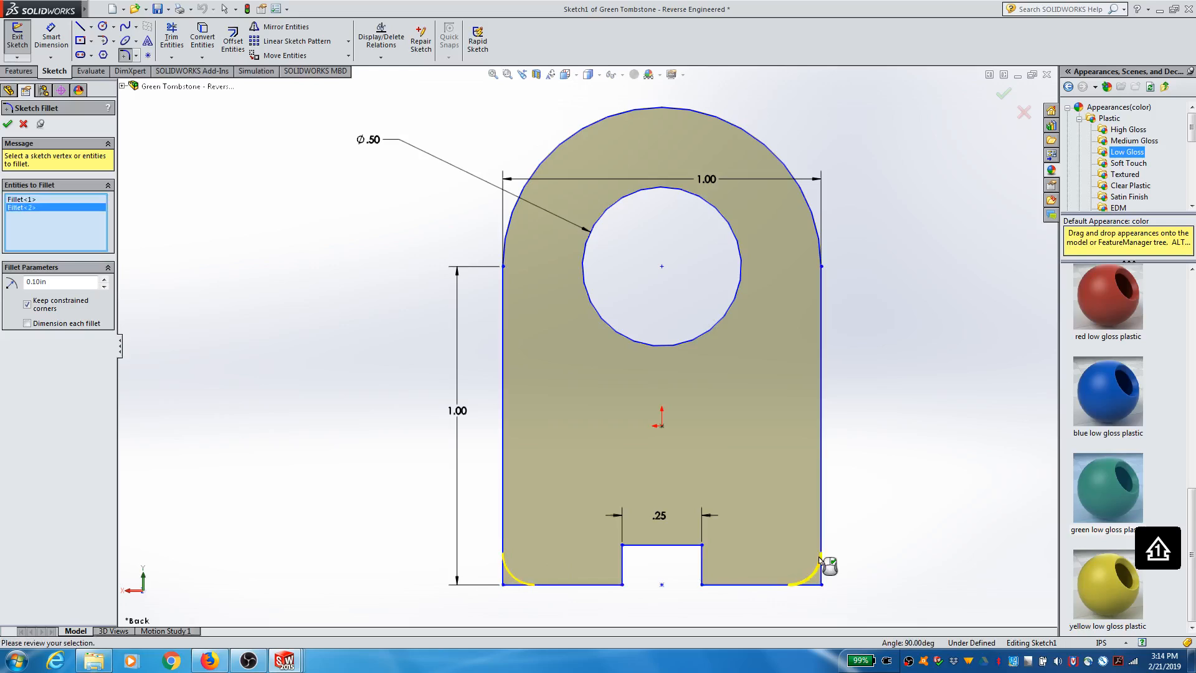
left_click(8, 124)
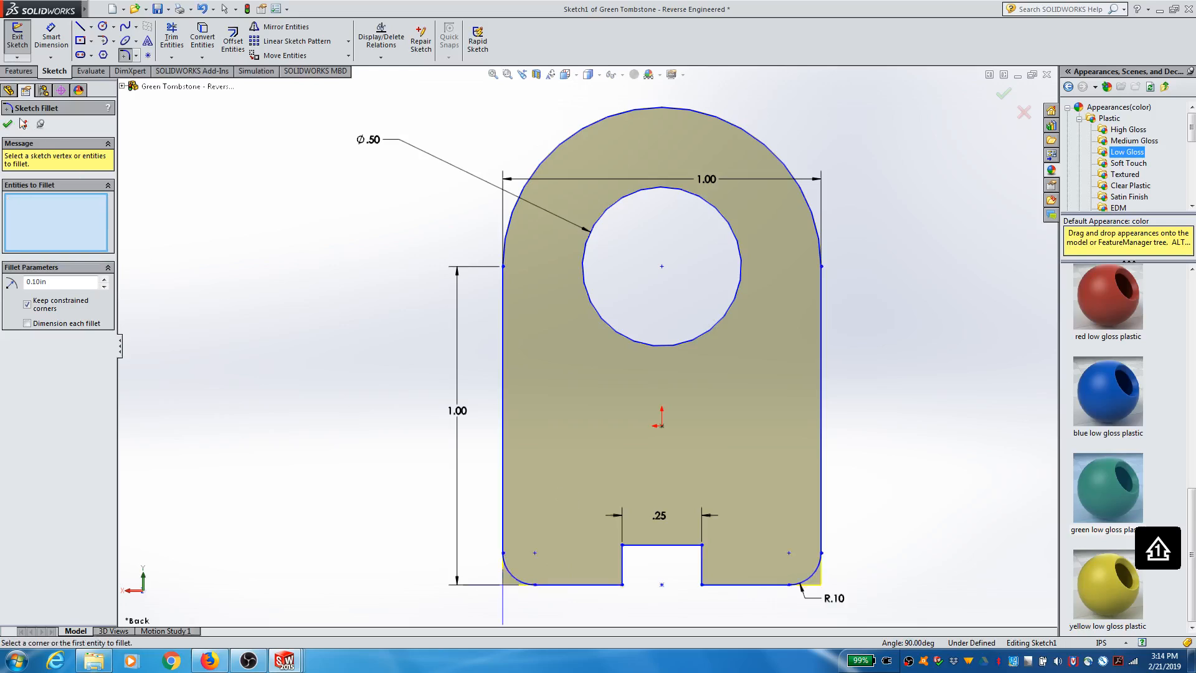
left_click(8, 124)
left_click(18, 37)
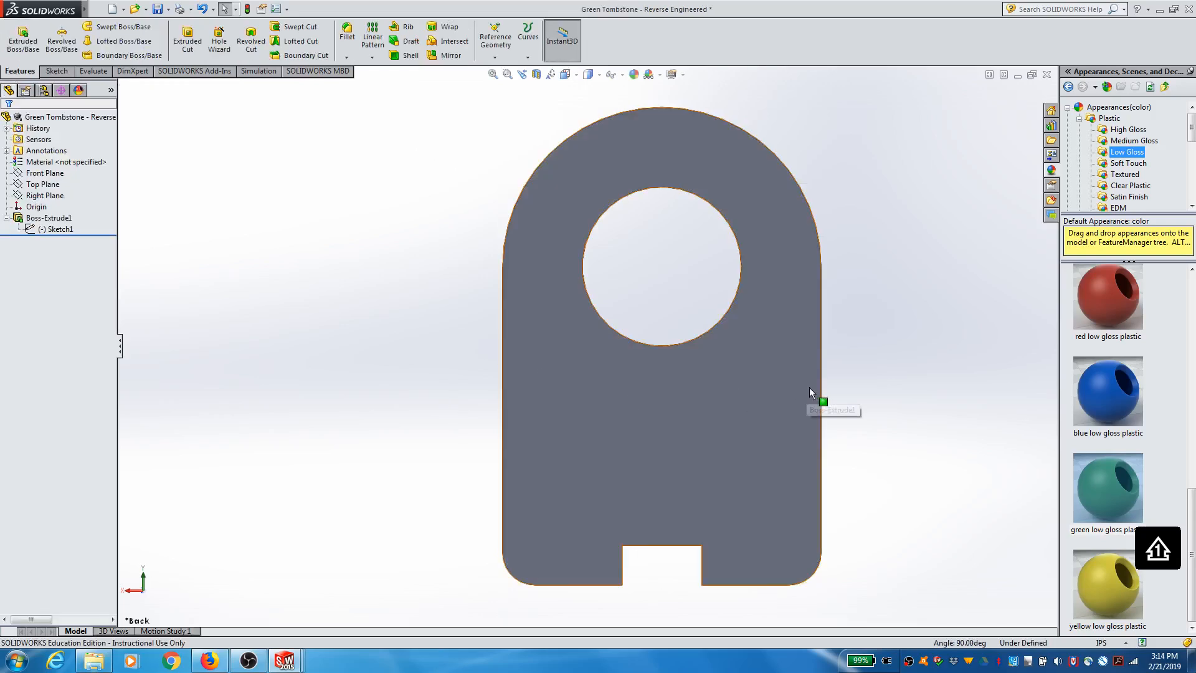
mouse_move(806, 386)
middle_mouse_down()
mouse_move(692, 345)
mouse_move(730, 416)
mouse_move(817, 366)
mouse_move(798, 371)
mouse_move(802, 387)
middle_mouse_up()
scroll(743, 410, "up", 3)
scroll(801, 387, "down", 2)
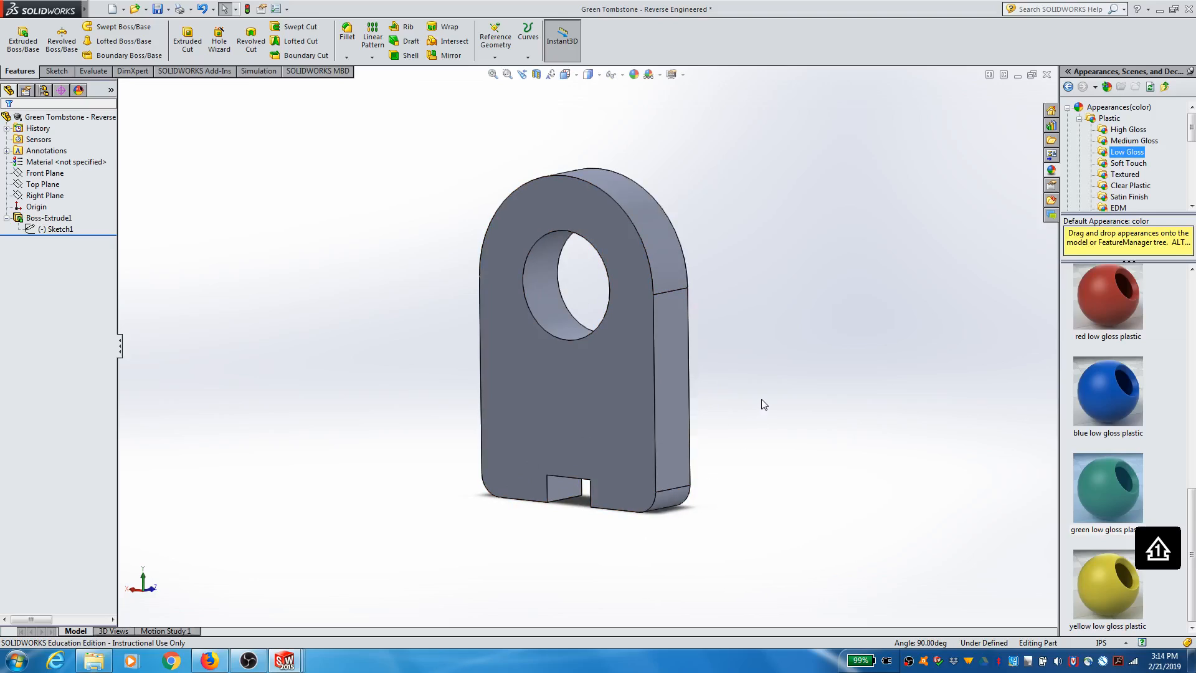
Browse the appearance library's categories, including metal and fabric, and list the plastic finishes
left_click(1051, 111)
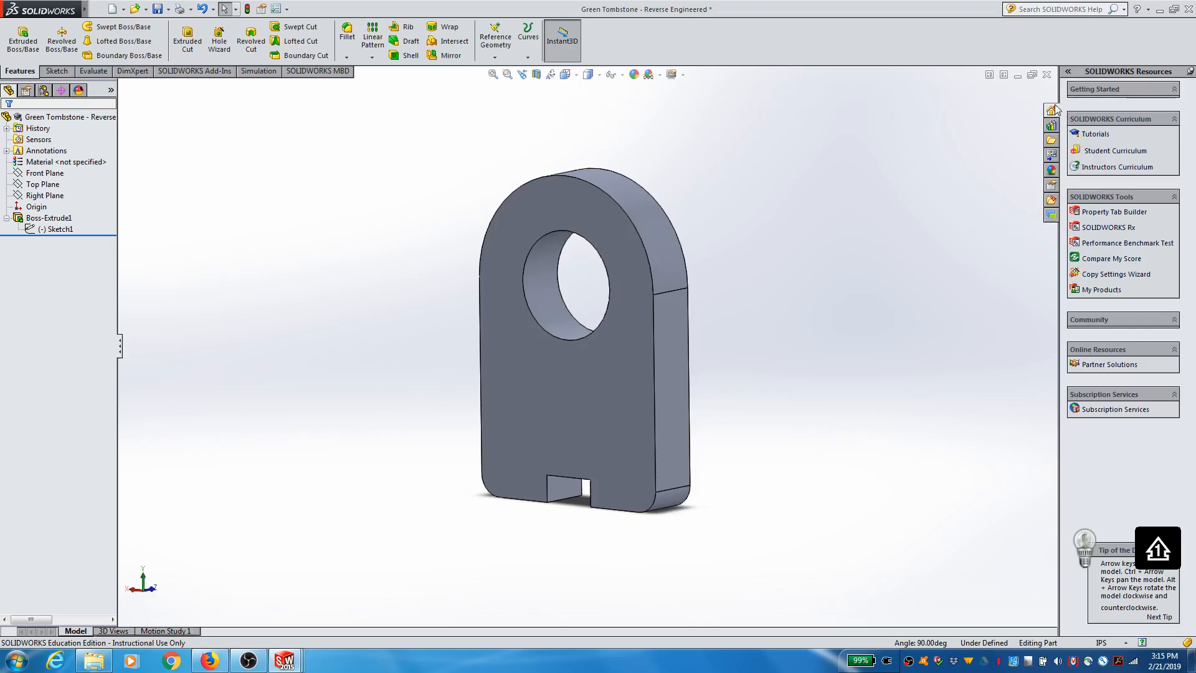
left_click(1052, 170)
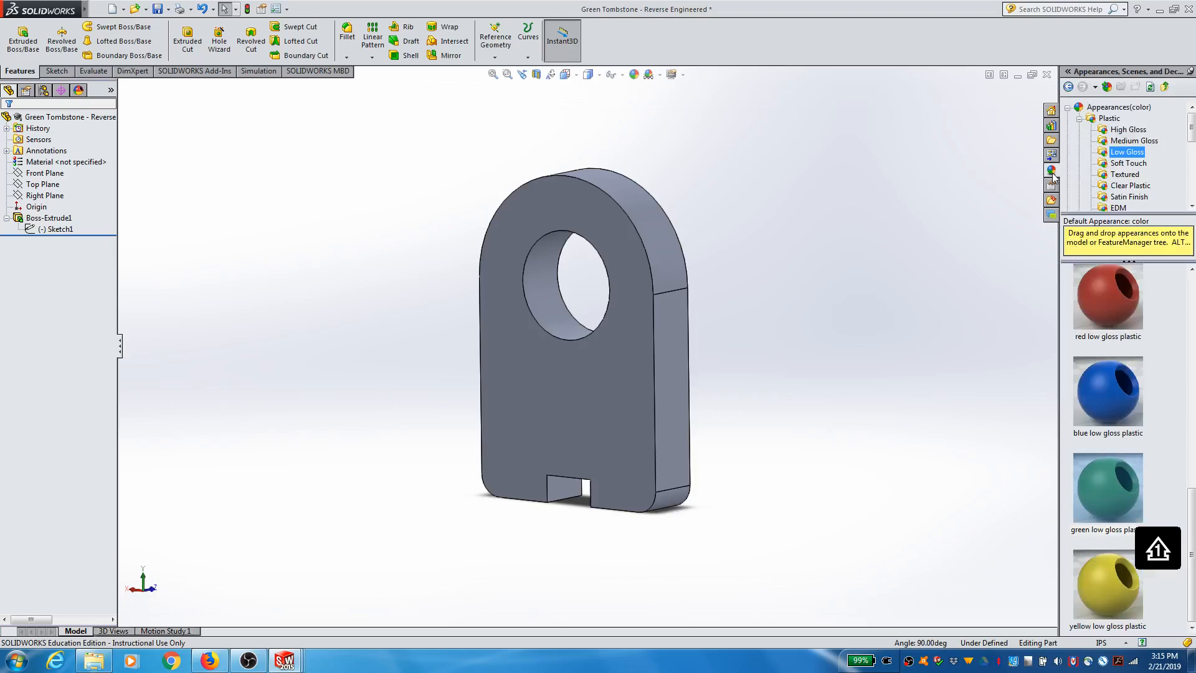
left_click(1079, 118)
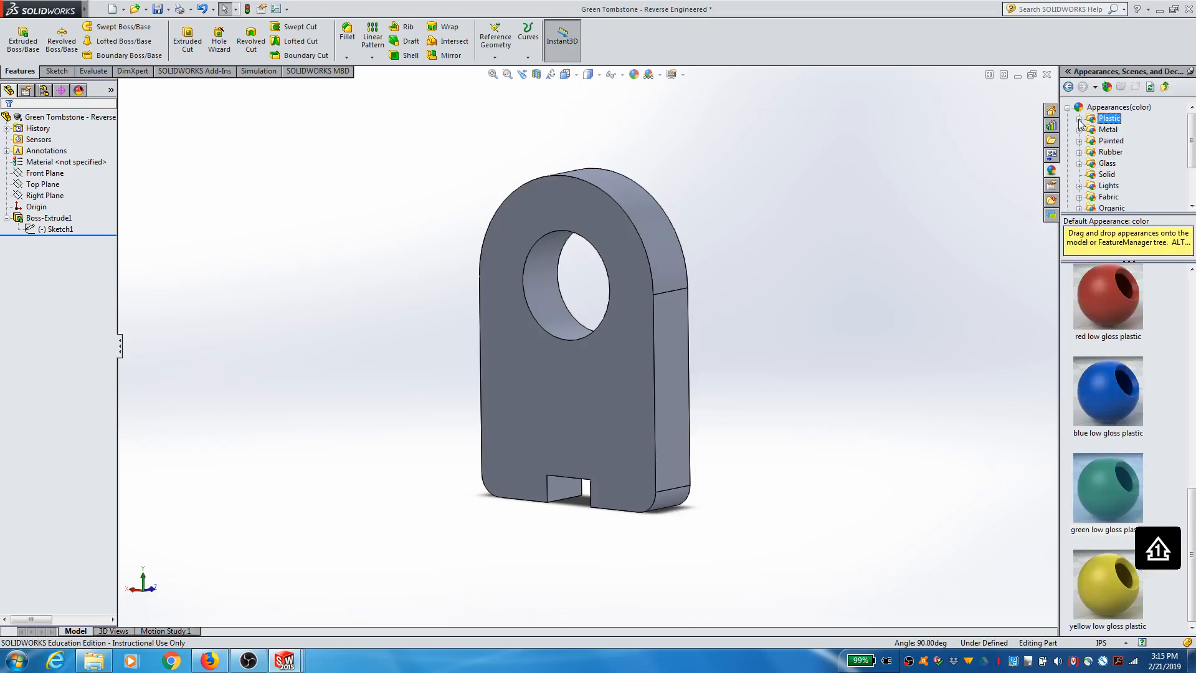
left_click(1068, 108)
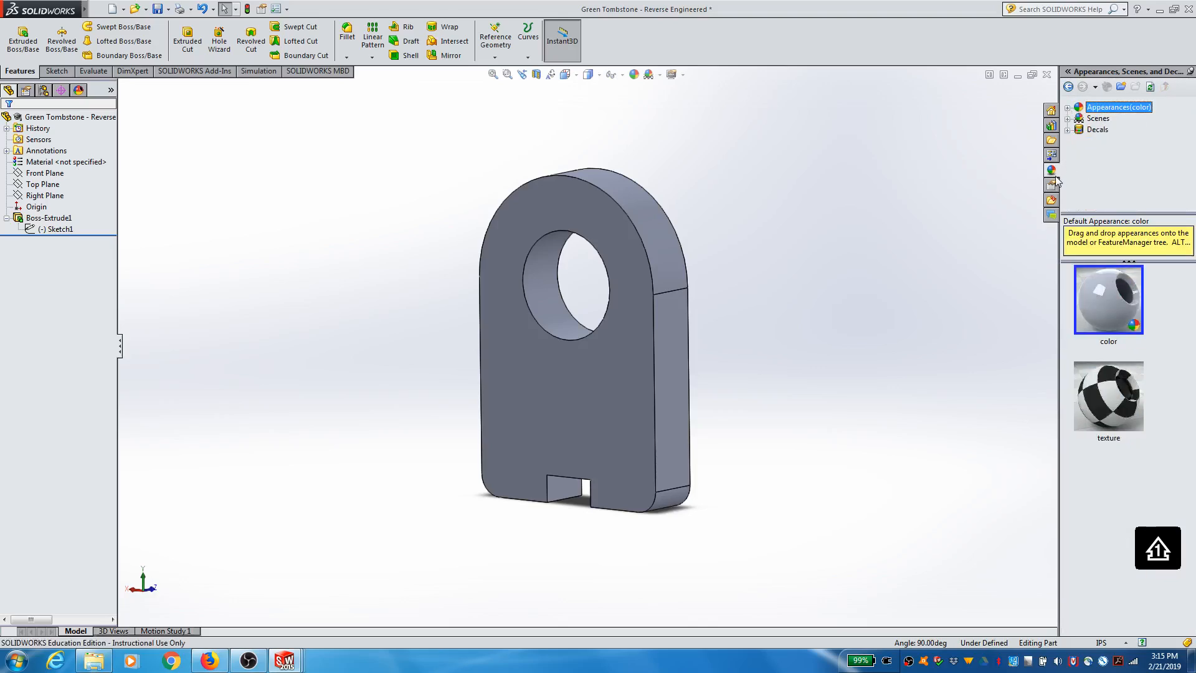
left_click(1067, 108)
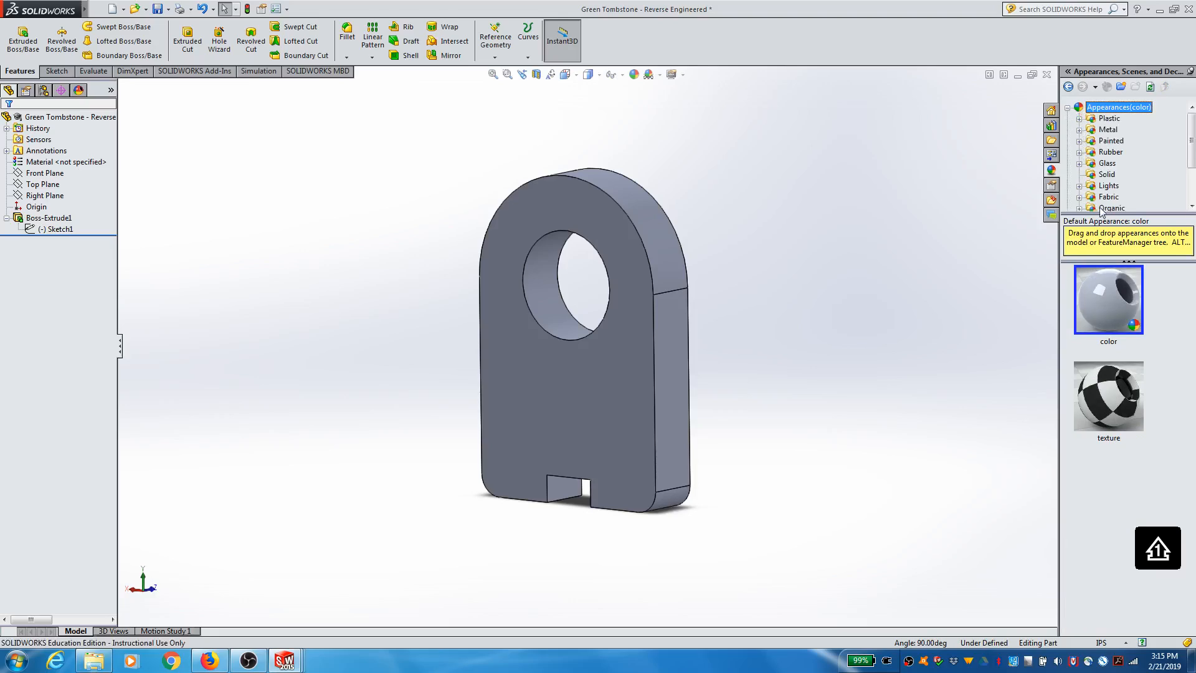
left_click(1118, 197)
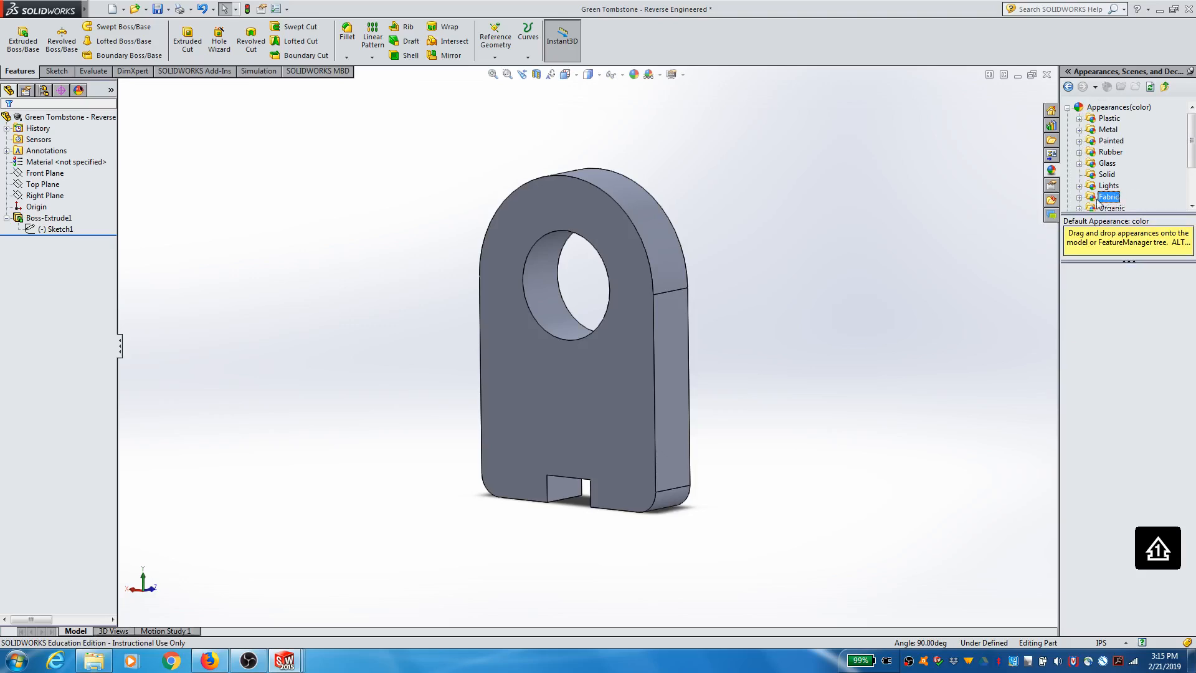
left_click(1087, 130)
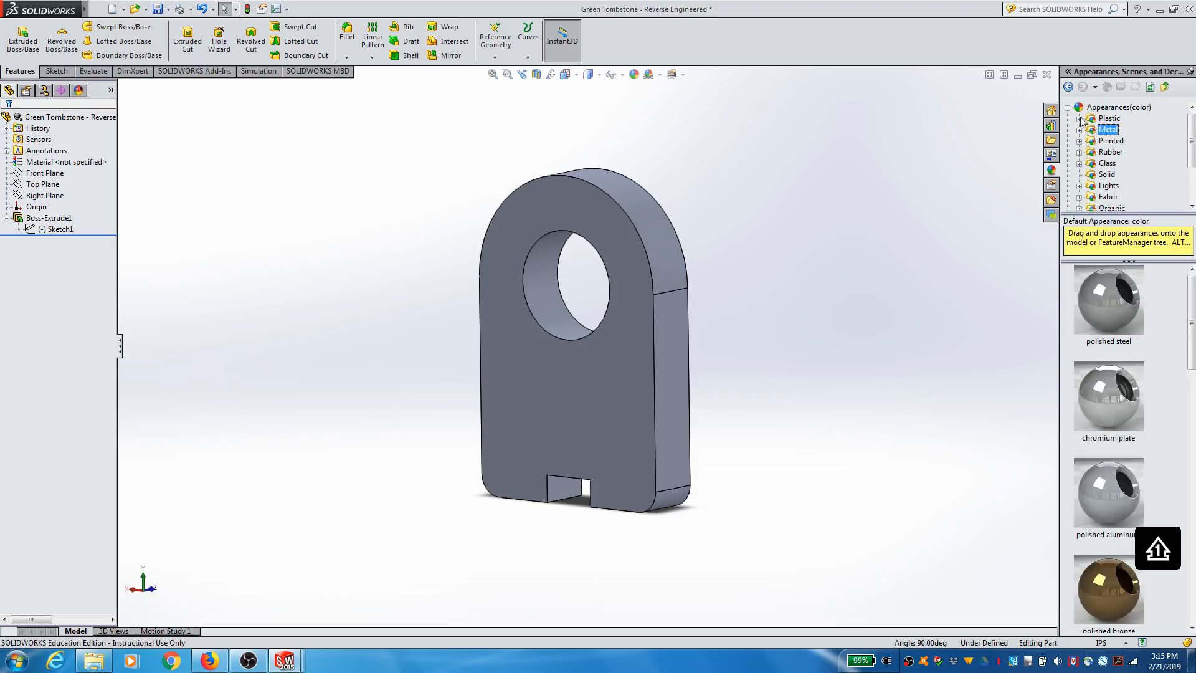
left_click(1080, 119)
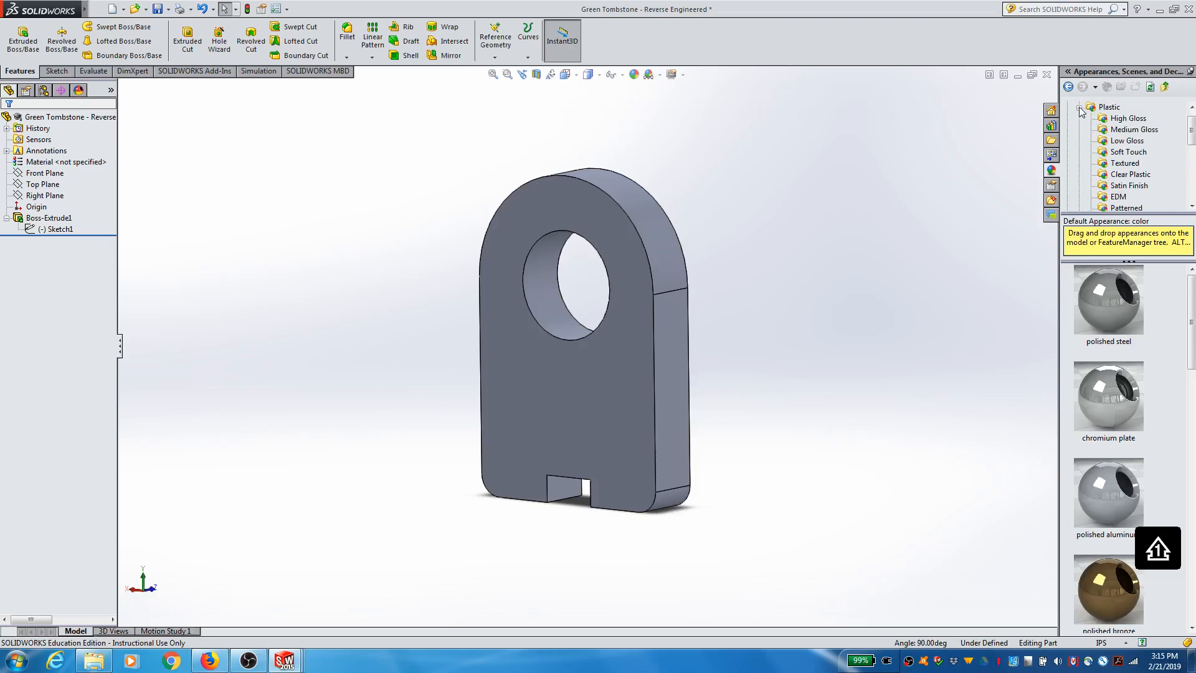
left_click(1078, 108)
left_click(1099, 110)
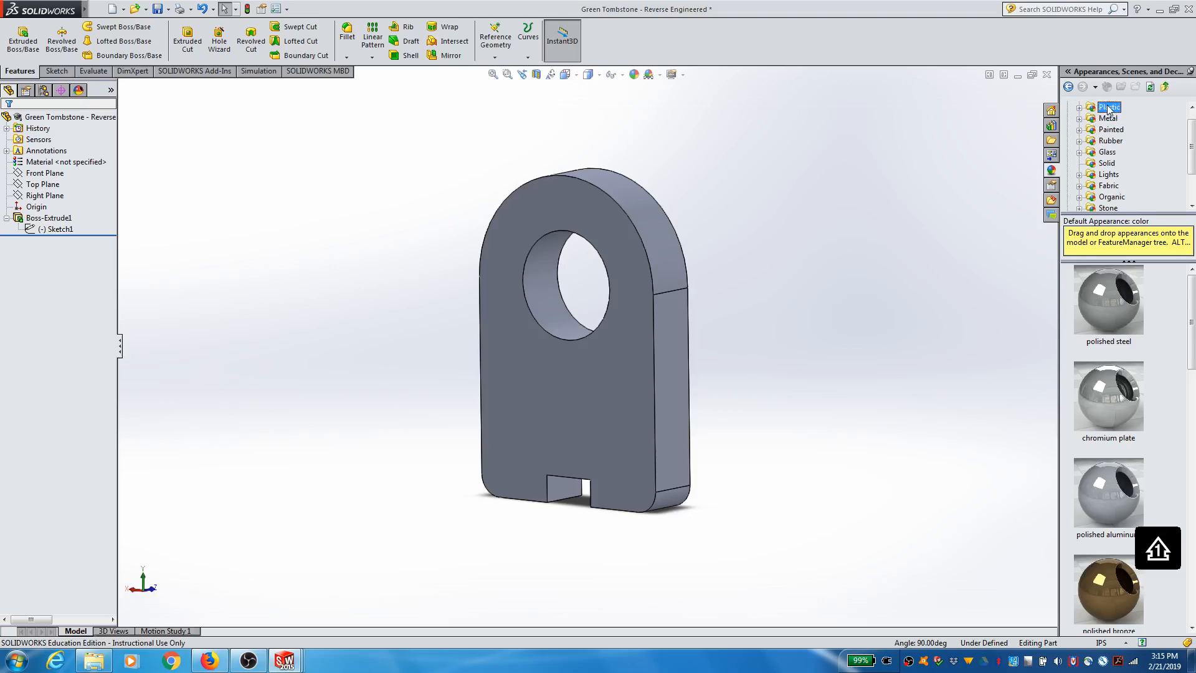
left_click(1079, 108)
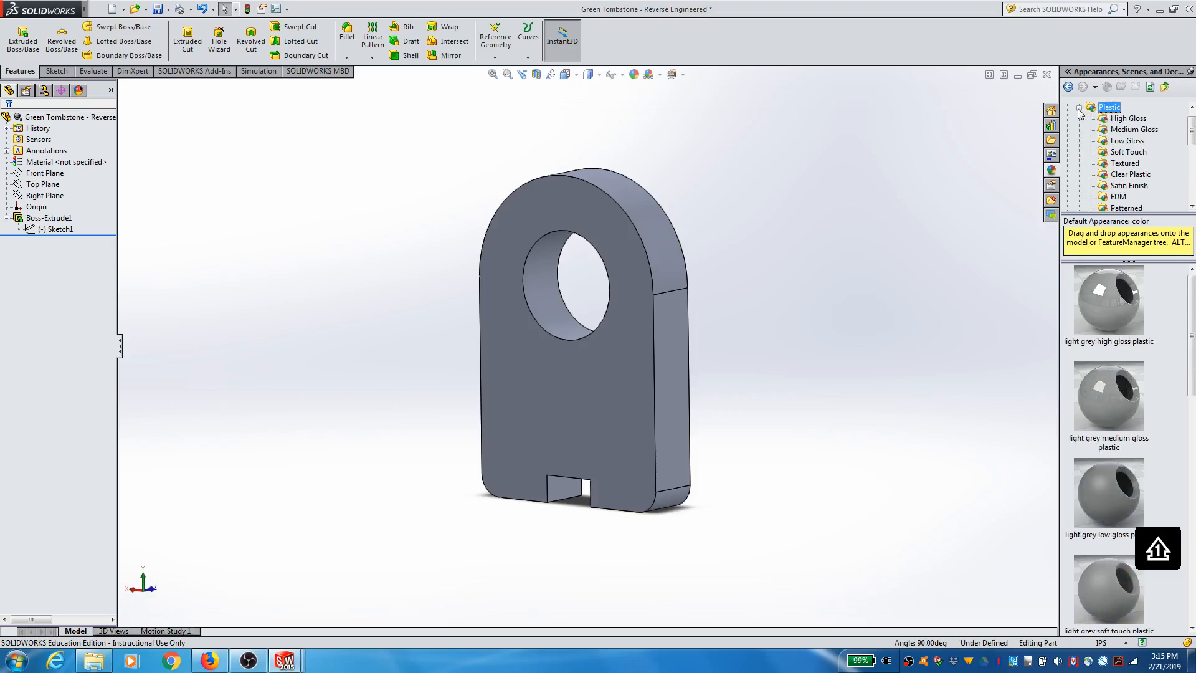
Apply the green low gloss plastic appearance to the whole part and save the file
left_click(1127, 142)
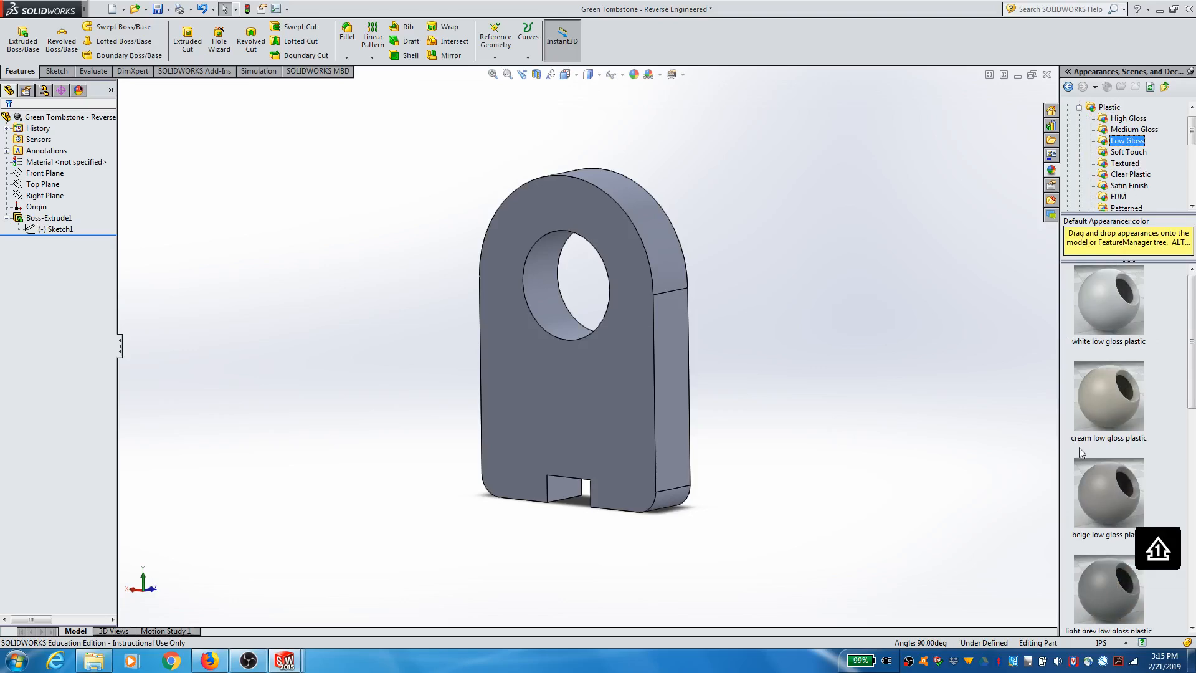
scroll(1079, 447, "down", 10)
scroll(1079, 447, "up", 9)
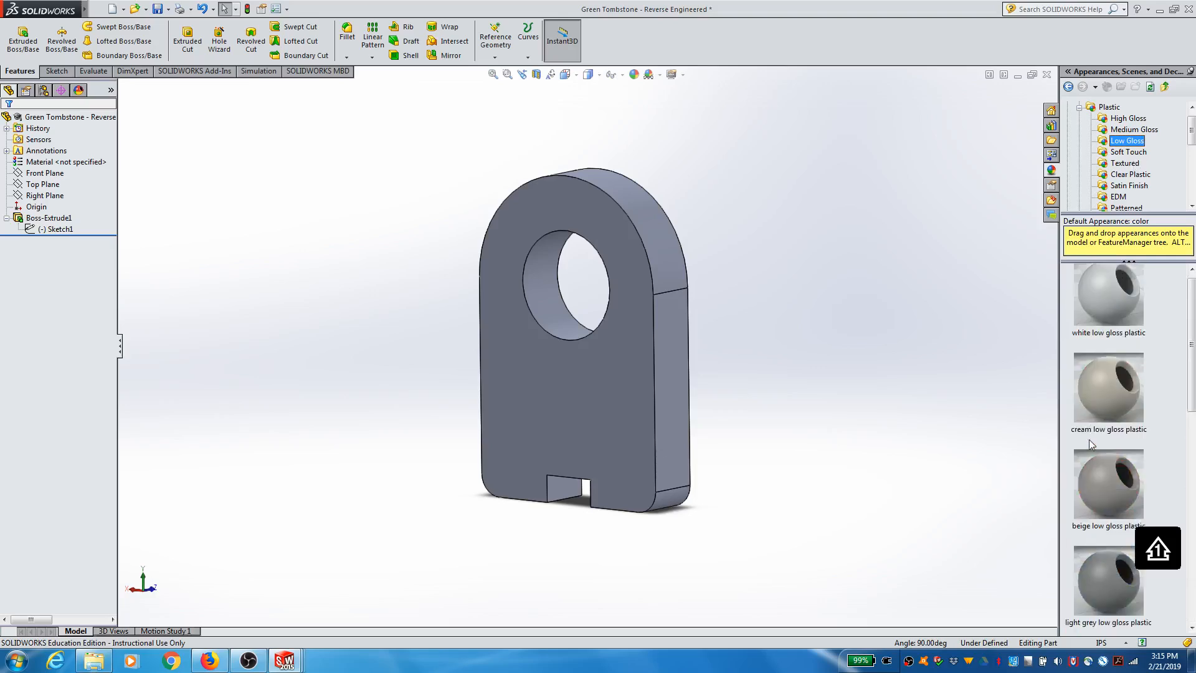
scroll(1090, 445, "up", 1)
scroll(1143, 449, "down", 6)
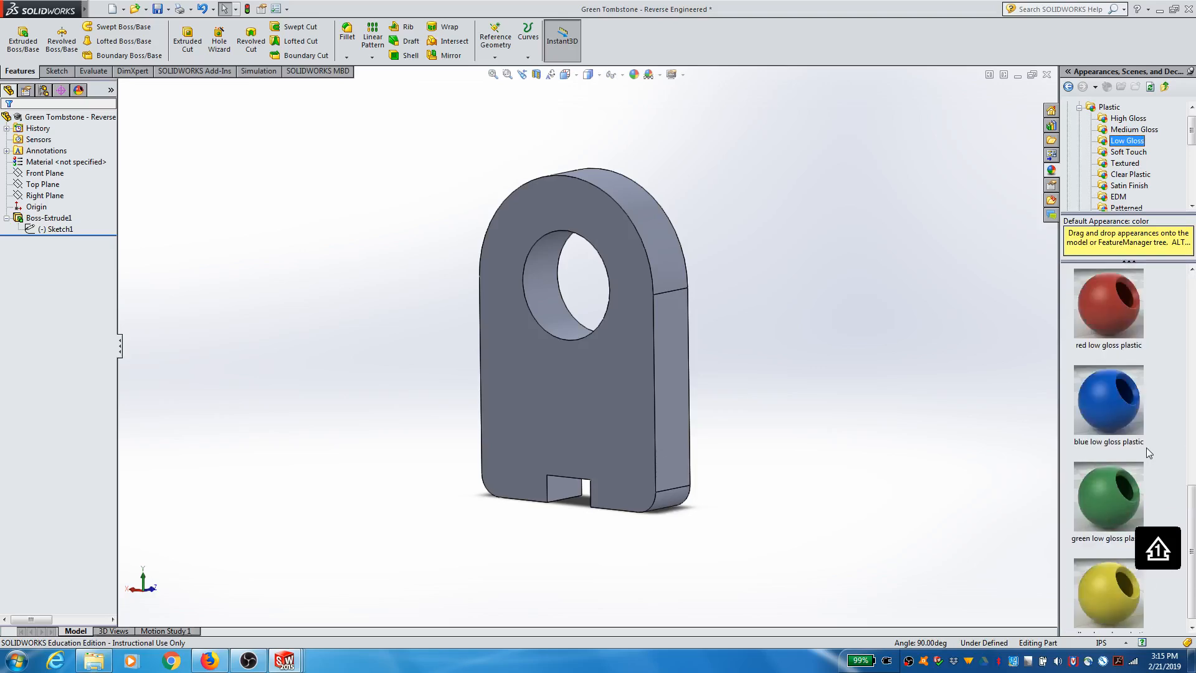
mouse_move(1112, 489)
left_mouse_down()
mouse_move(978, 470)
mouse_move(1097, 465)
mouse_move(1101, 484)
left_mouse_up()
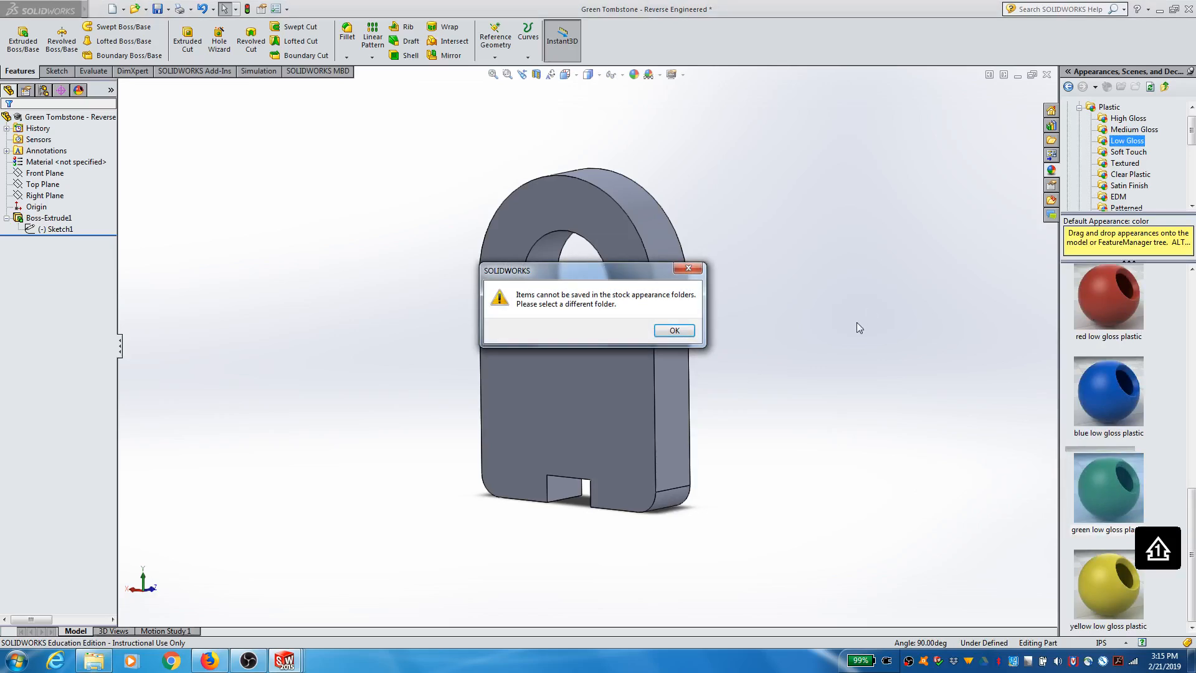
left_click(677, 335)
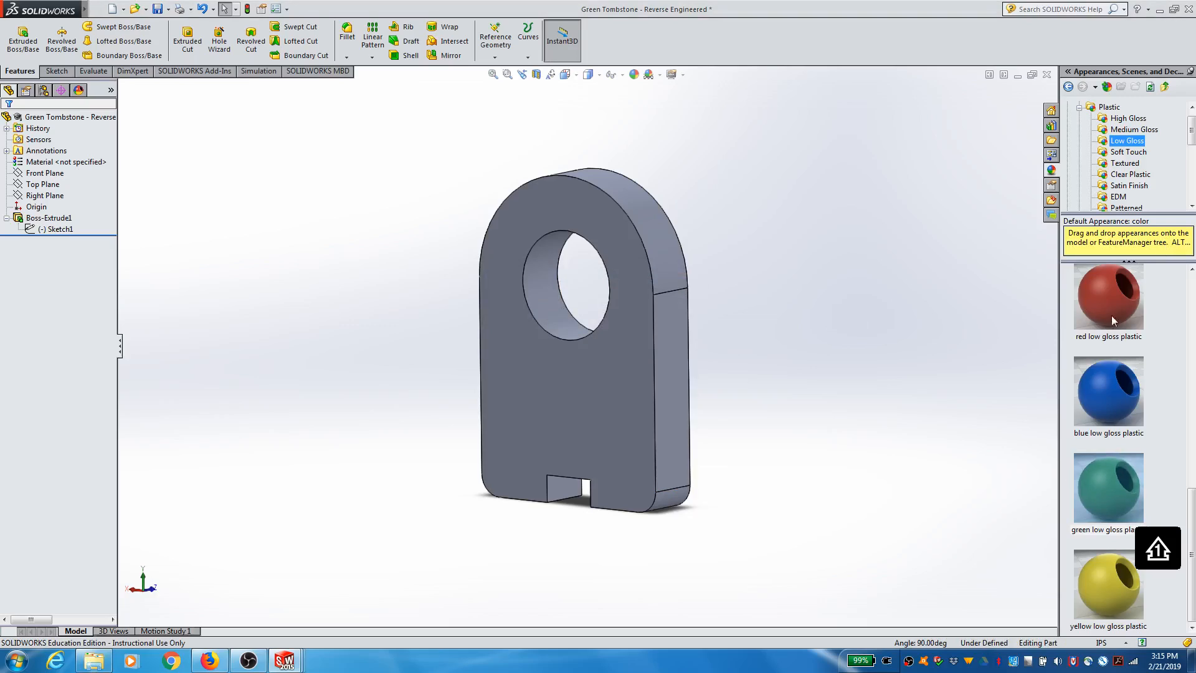
left_click_drag(1109, 500, 879, 480)
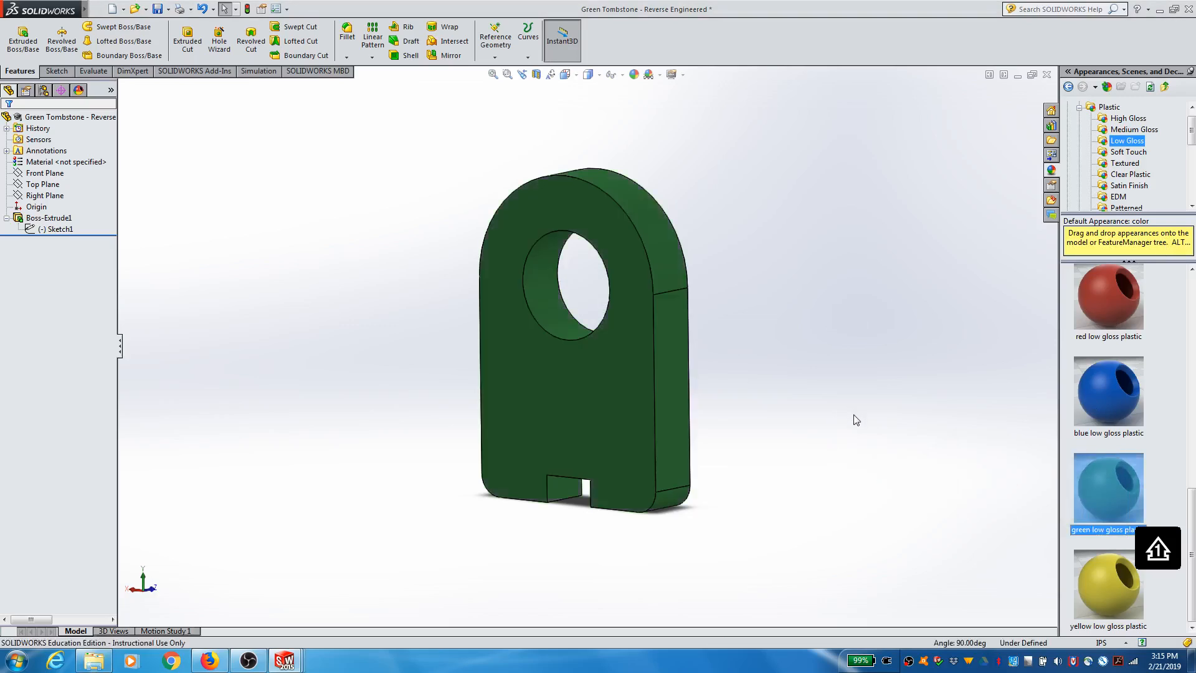
left_click(157, 9)
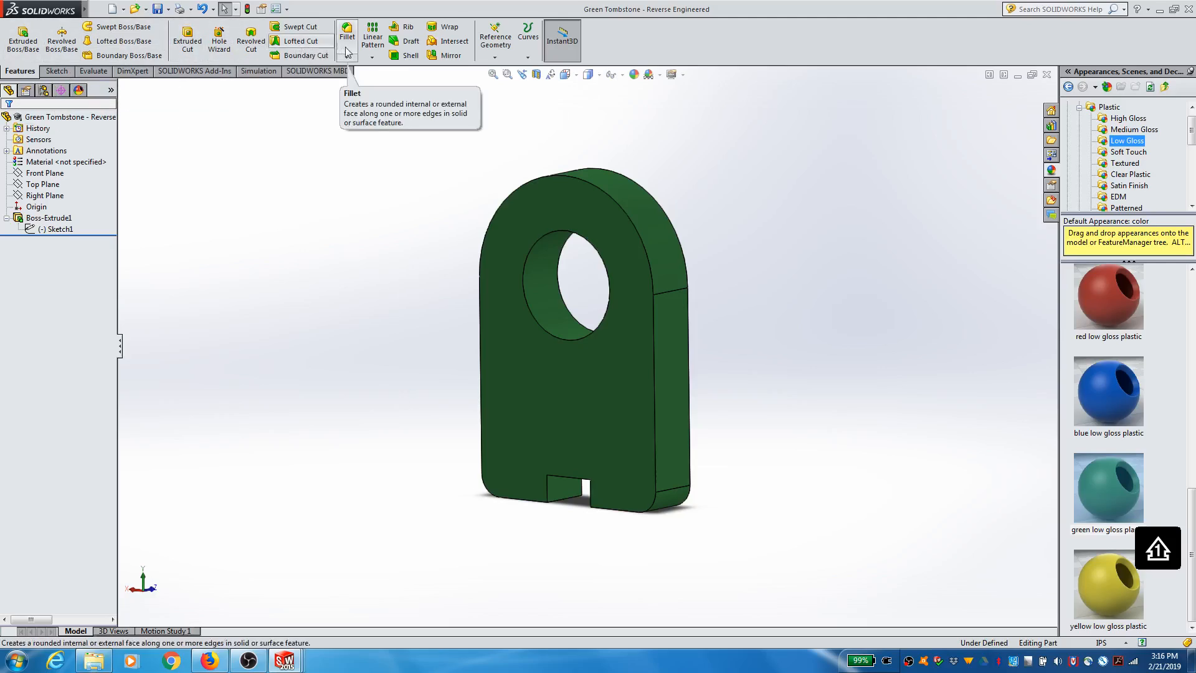
left_click(55, 69)
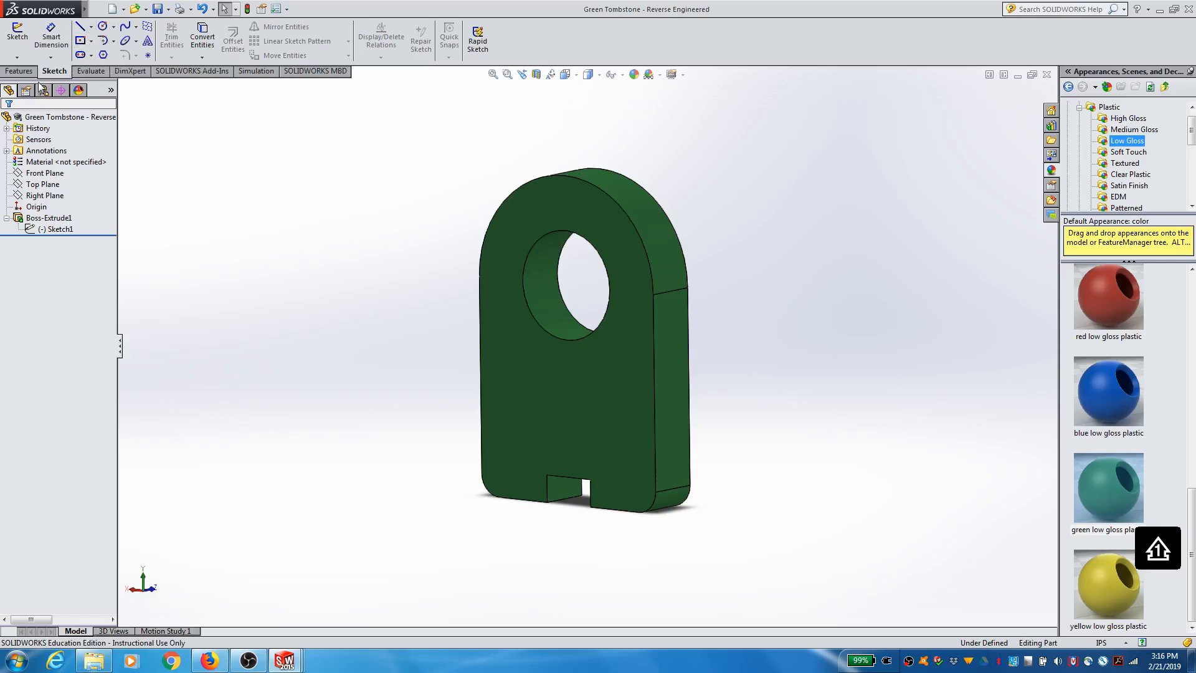
left_click(20, 71)
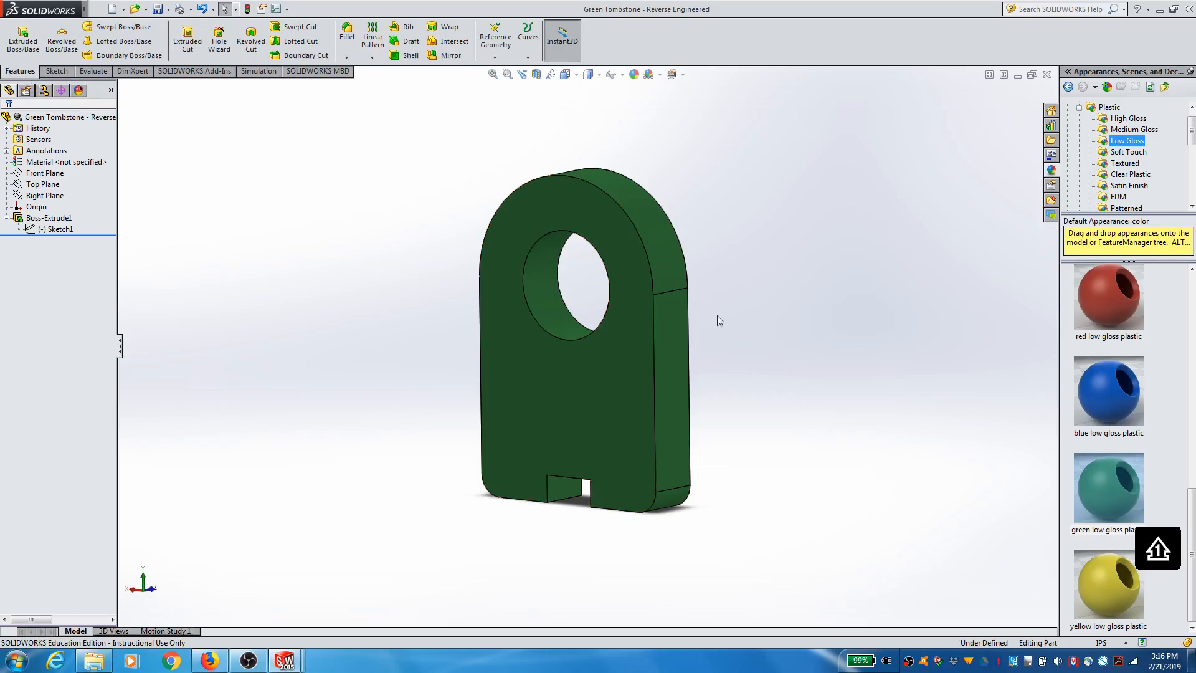